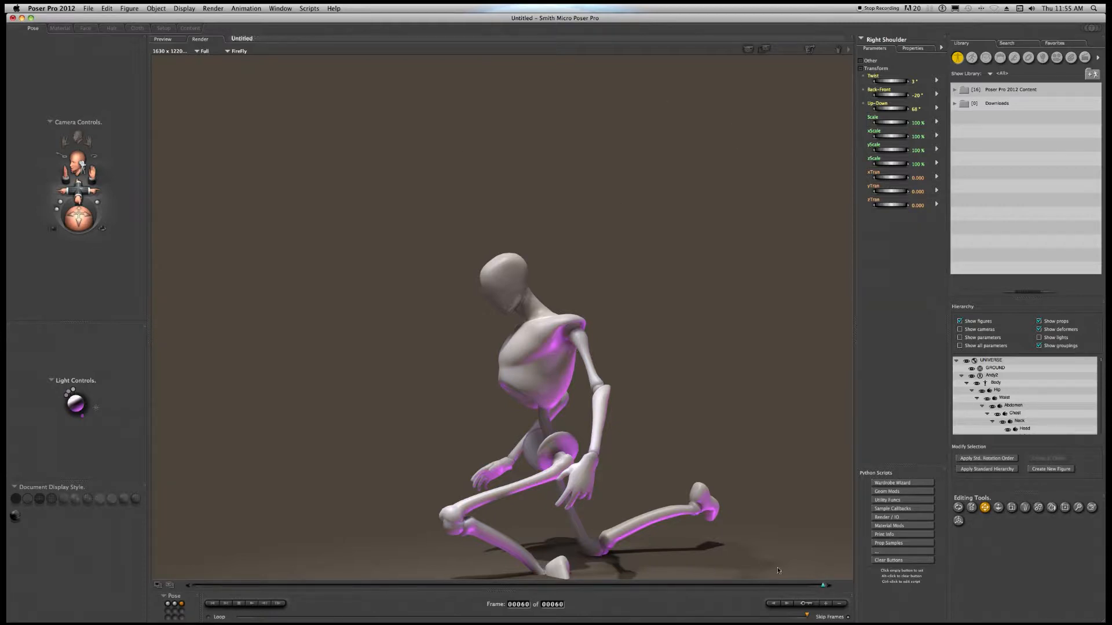
Step: Go to frame 38 and area-render the region around the figure's outstretched hand, comparing the preview with the render
{"action": "left_click_drag", "start_coordinate": [799, 618], "coordinate": [592, 614]}
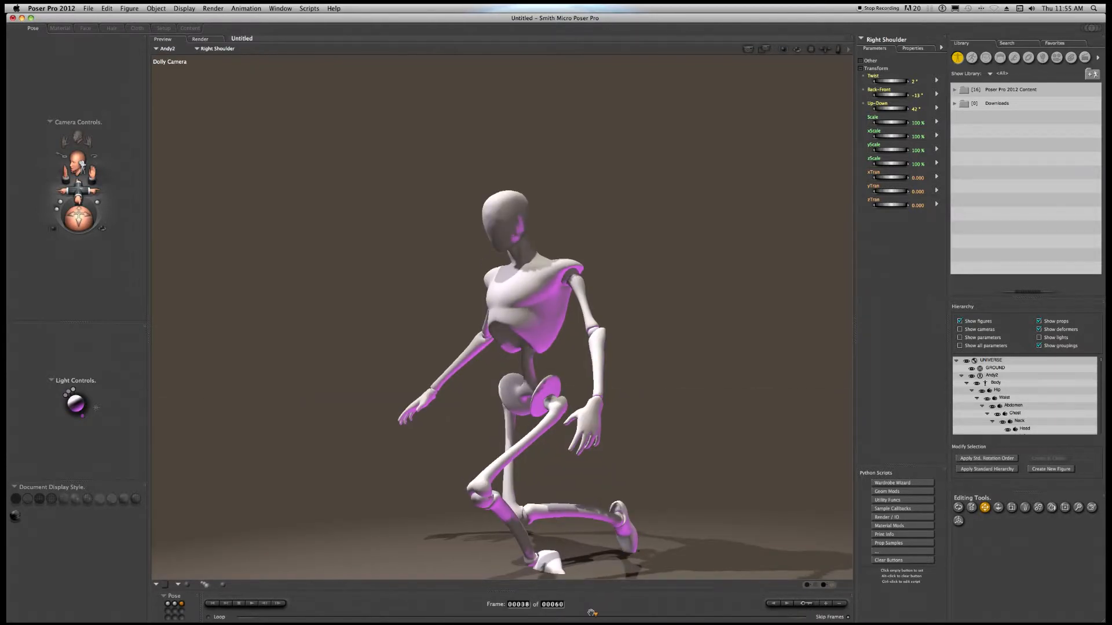
{"action": "left_click", "coordinate": [199, 39]}
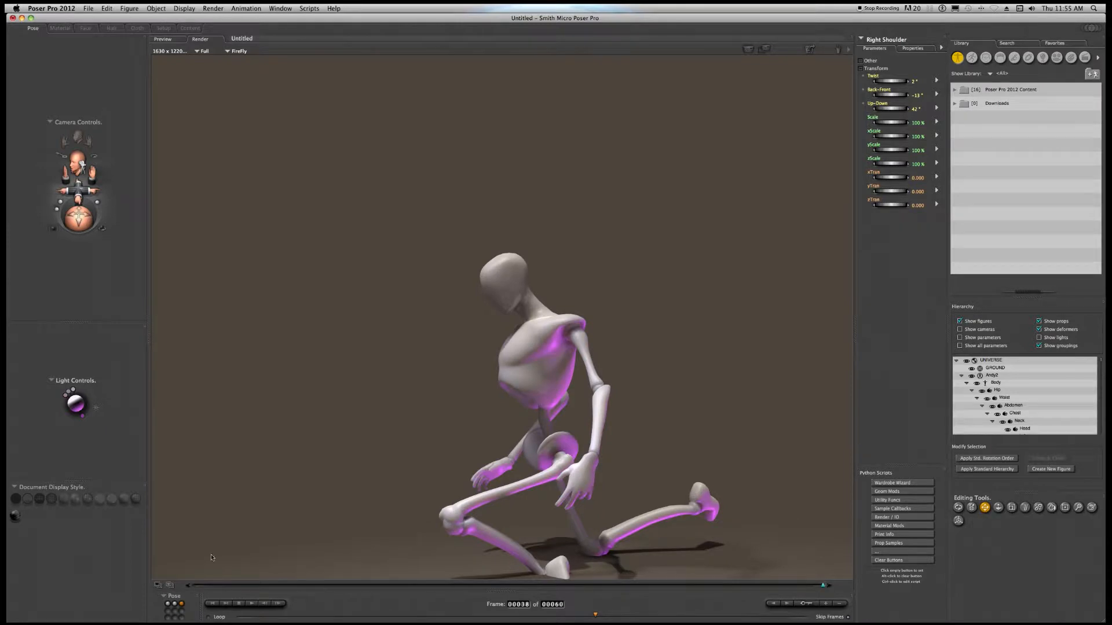
{"action": "left_click", "coordinate": [176, 39]}
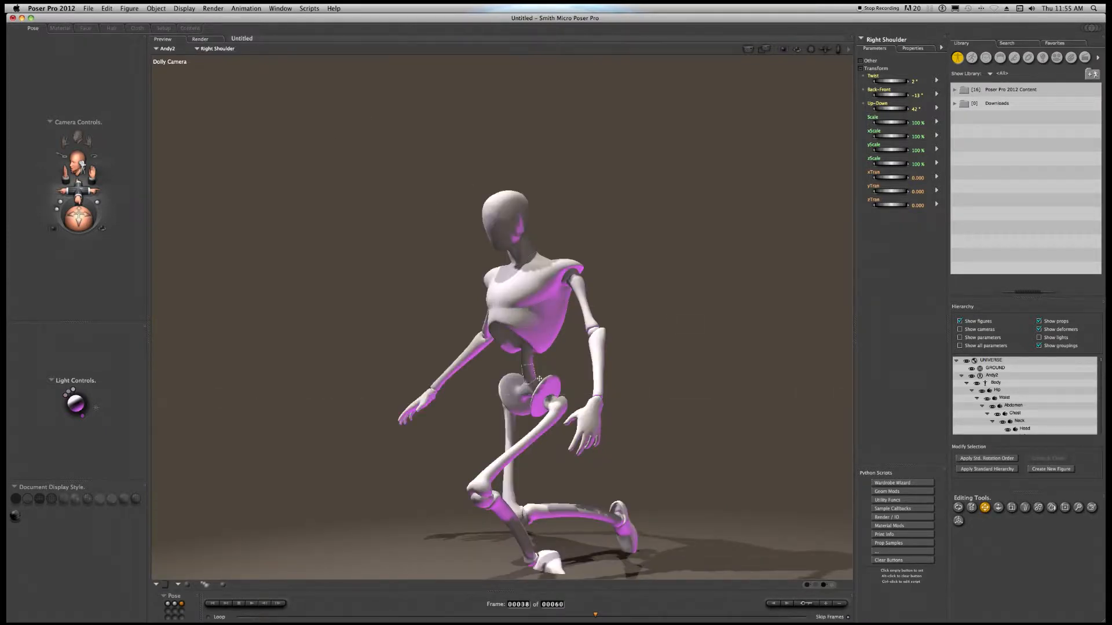
{"action": "left_click", "coordinate": [767, 48]}
{"action": "left_click_drag", "start_coordinate": [372, 359], "coordinate": [466, 480]}
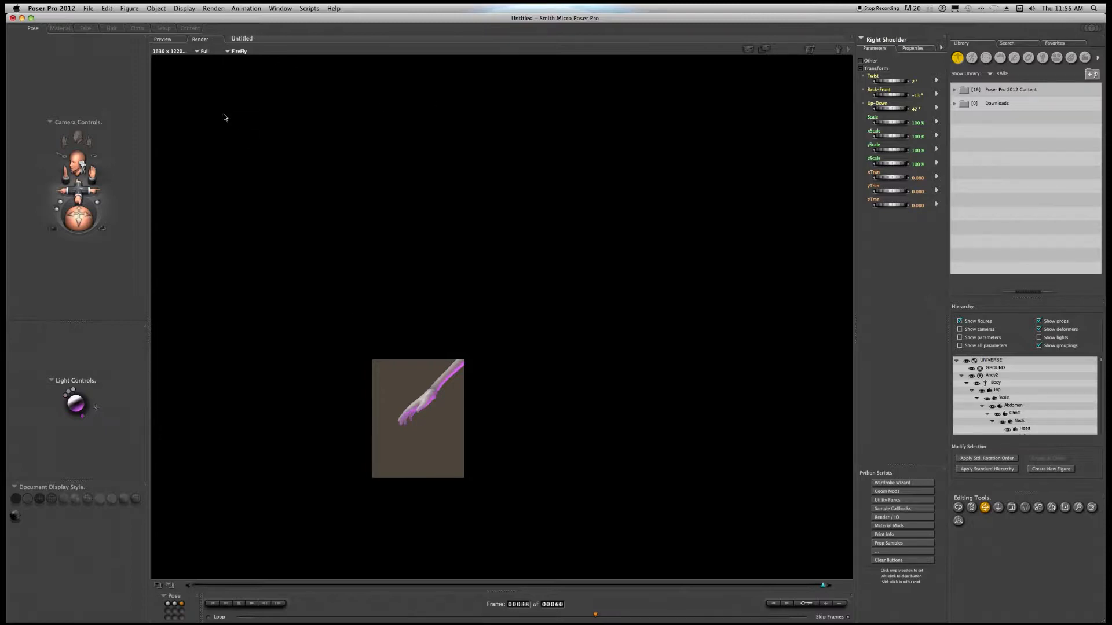
{"action": "left_click", "coordinate": [163, 40]}
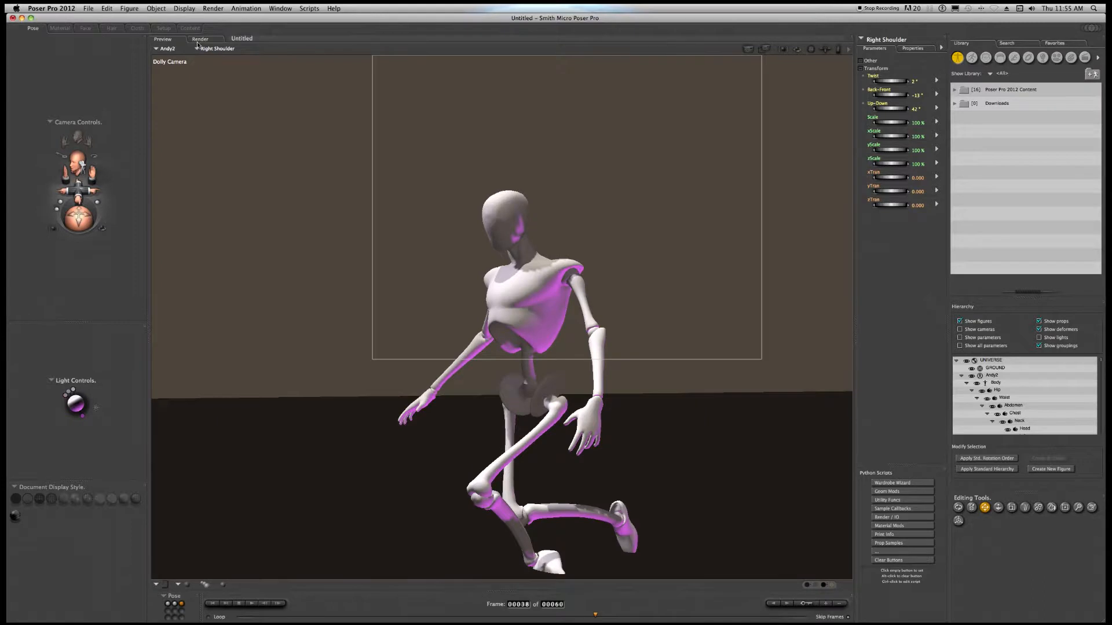
{"action": "left_click", "coordinate": [199, 40]}
Step: Scrub the animation back to frame 1 and forward again to frame 37 to review the kneeling motion
{"action": "left_click_drag", "start_coordinate": [597, 618], "coordinate": [206, 595]}
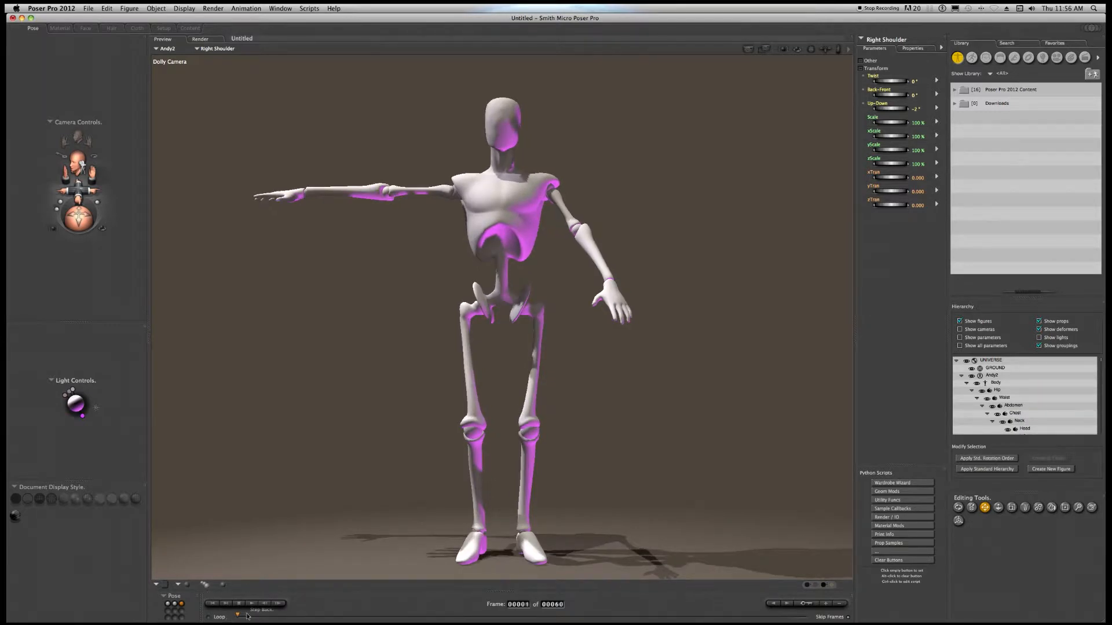
{"action": "left_click_drag", "start_coordinate": [239, 617], "coordinate": [284, 620]}
{"action": "left_click_drag", "start_coordinate": [415, 620], "coordinate": [298, 619]}
{"action": "left_click_drag", "start_coordinate": [409, 616], "coordinate": [586, 619]}
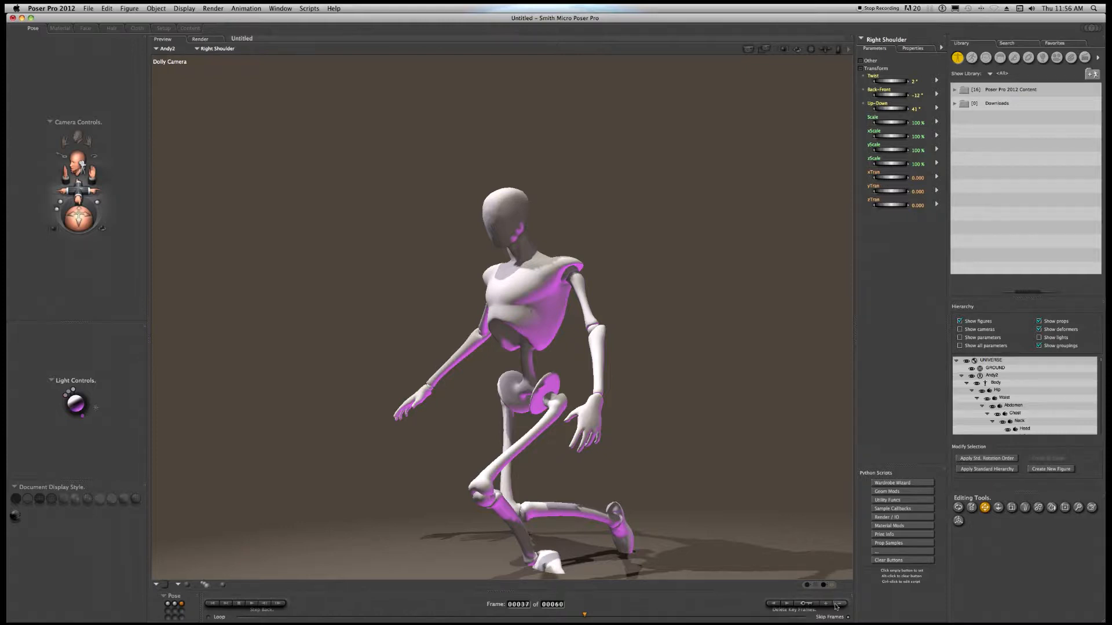
Step: Step through the animation's key frames from frame 1 to frame 60 and back to frame 1
{"action": "left_click", "coordinate": [773, 604]}
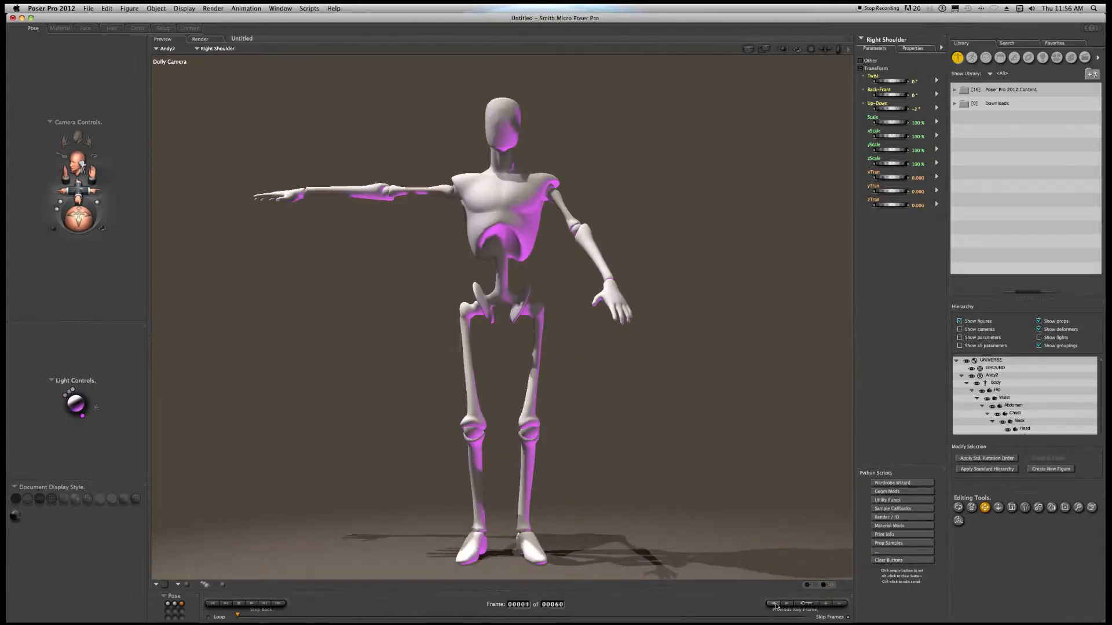
{"action": "left_click", "coordinate": [787, 604]}
{"action": "left_click", "coordinate": [787, 604]}
{"action": "left_click", "coordinate": [787, 604]}
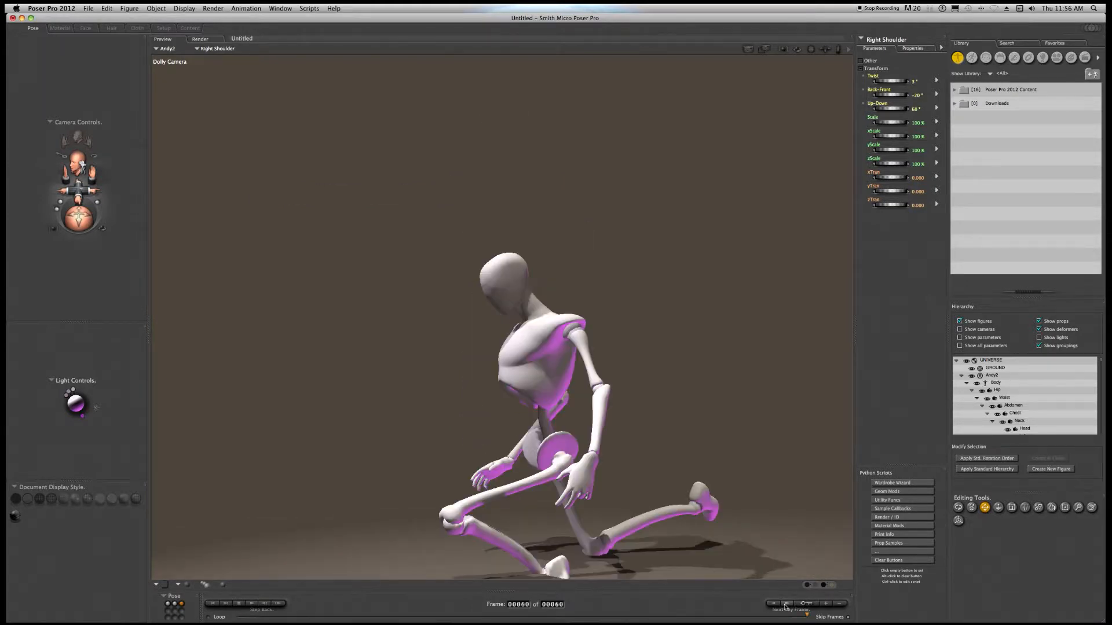
{"action": "left_click", "coordinate": [772, 604]}
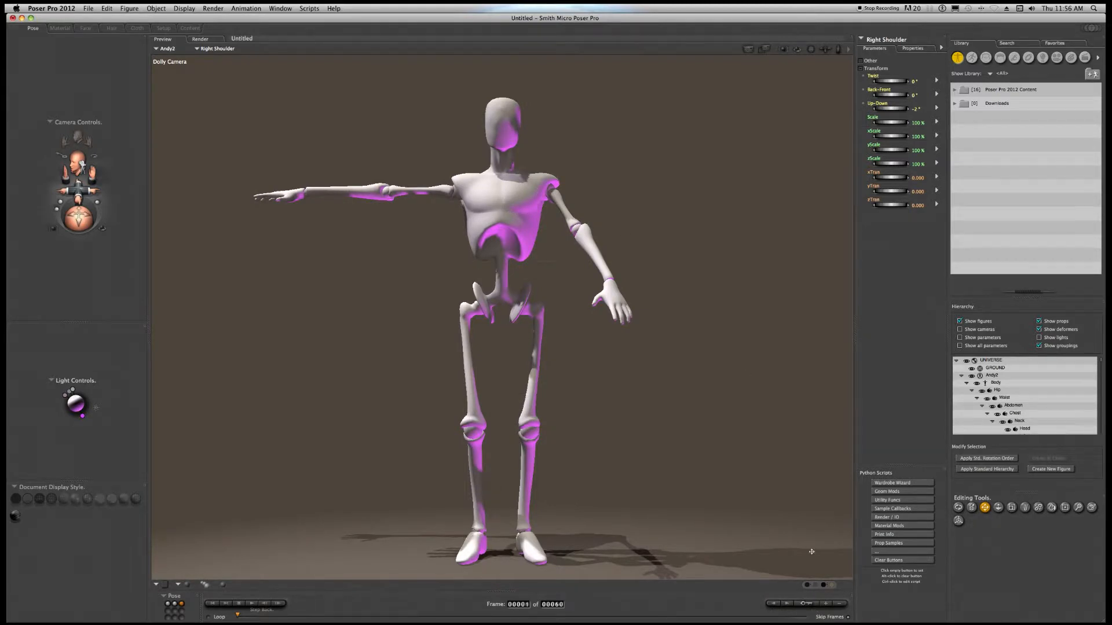
Step: Open the keyframe editor, place it beside the figure, and look through its element list, selecting GROUND
{"action": "left_click", "coordinate": [808, 605]}
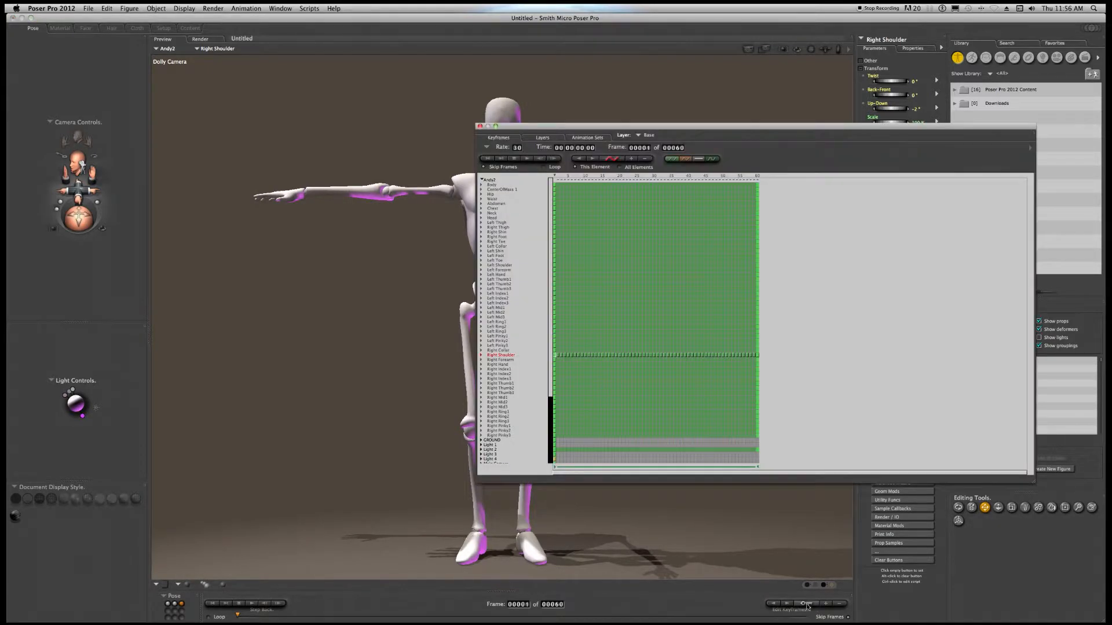
{"action": "left_click_drag", "start_coordinate": [704, 128], "coordinate": [886, 67]}
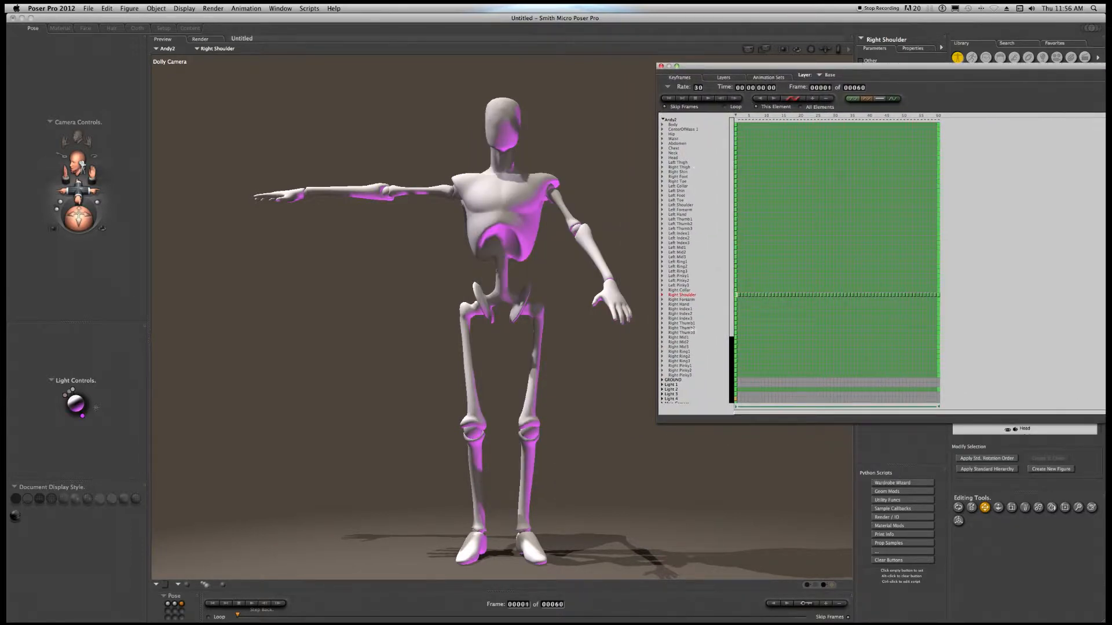
{"action": "scroll", "coordinate": [694, 289], "scroll_direction": "down", "scroll_amount": 5}
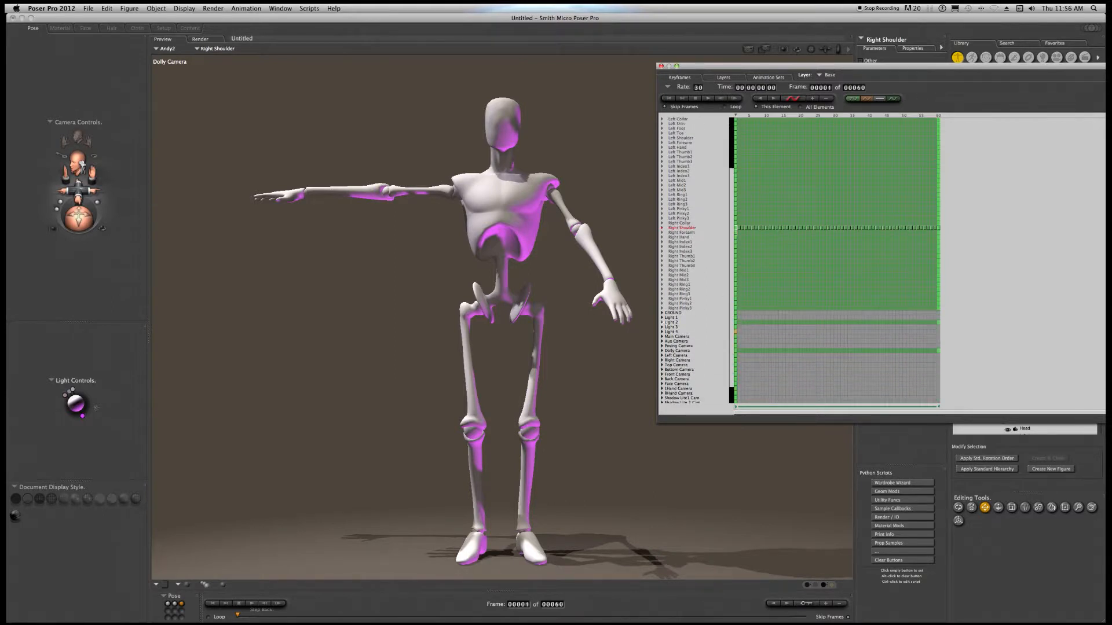
{"action": "left_click", "coordinate": [673, 313]}
{"action": "scroll", "coordinate": [719, 215], "scroll_direction": "up", "scroll_amount": 3}
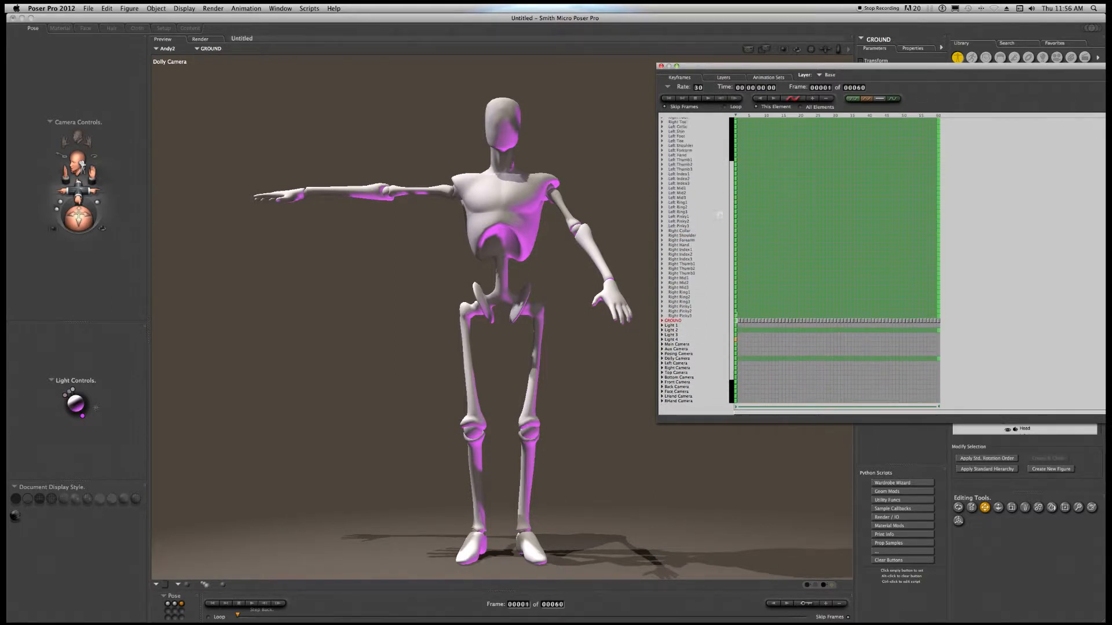
{"action": "scroll", "coordinate": [719, 215], "scroll_direction": "up", "scroll_amount": 2}
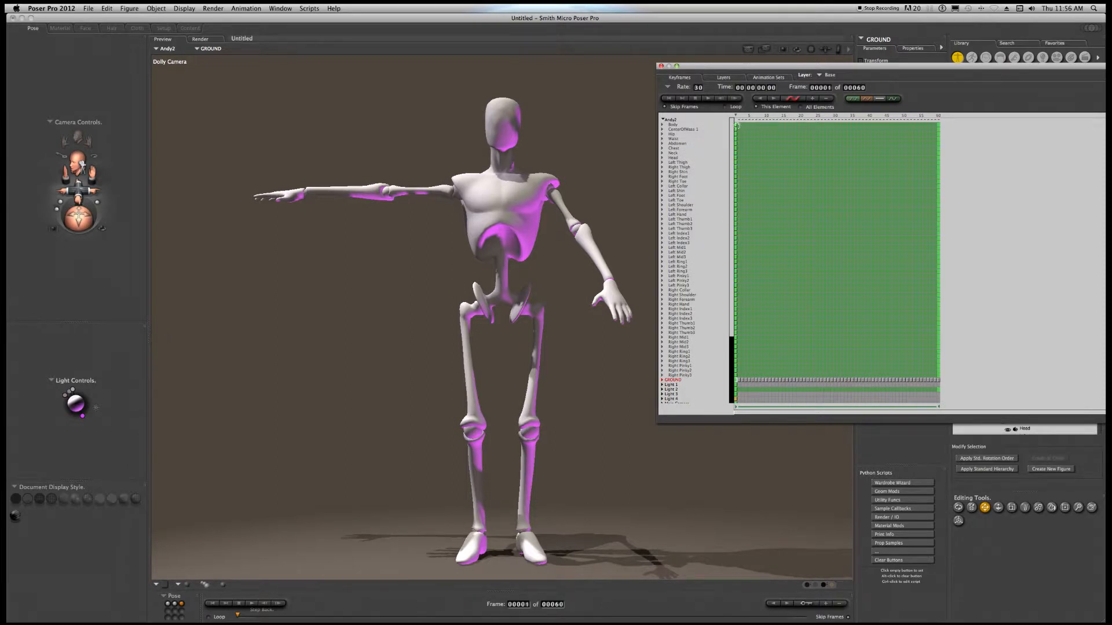
Step: Inspect the Body and CenterOfMass 1 keyframes at the start and end of the animation
{"action": "left_click", "coordinate": [736, 125]}
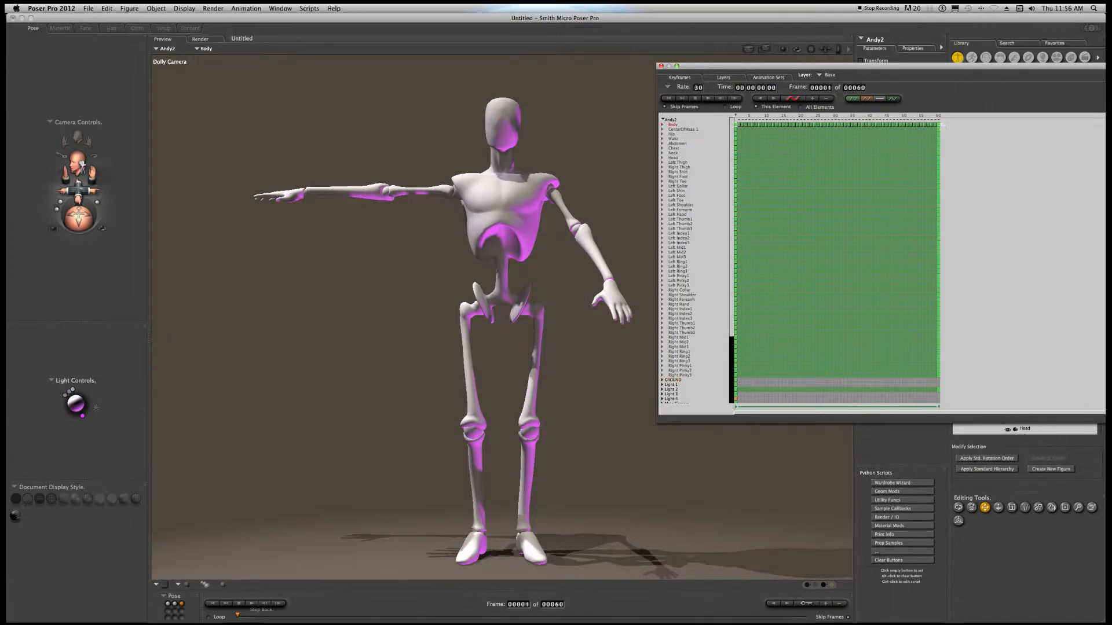
{"action": "left_click", "coordinate": [939, 125]}
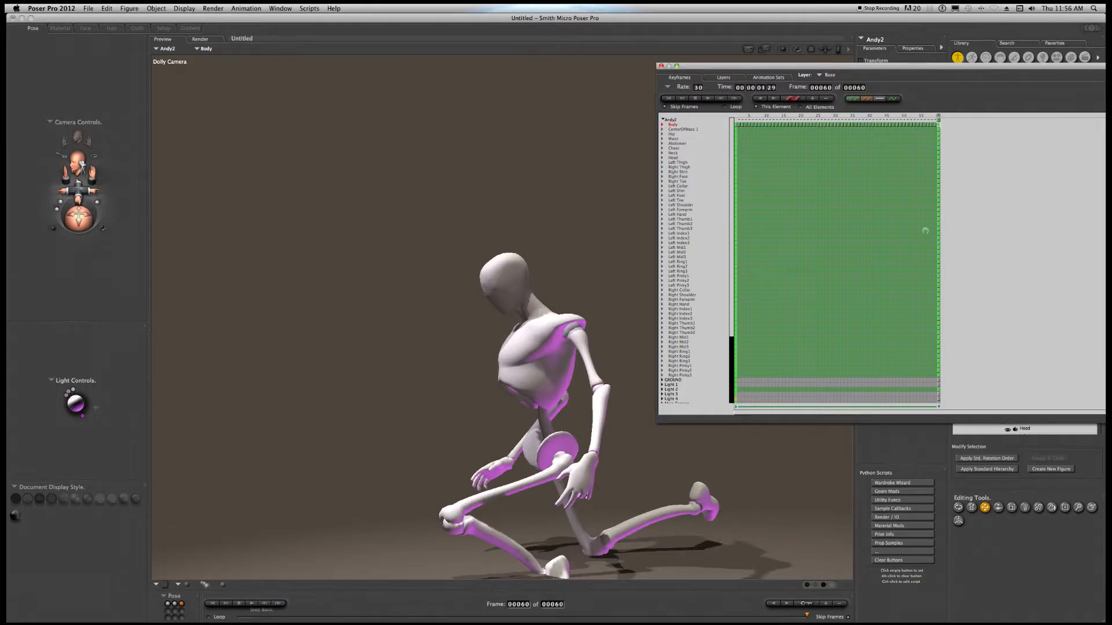
{"action": "left_click_drag", "start_coordinate": [937, 387], "coordinate": [739, 130]}
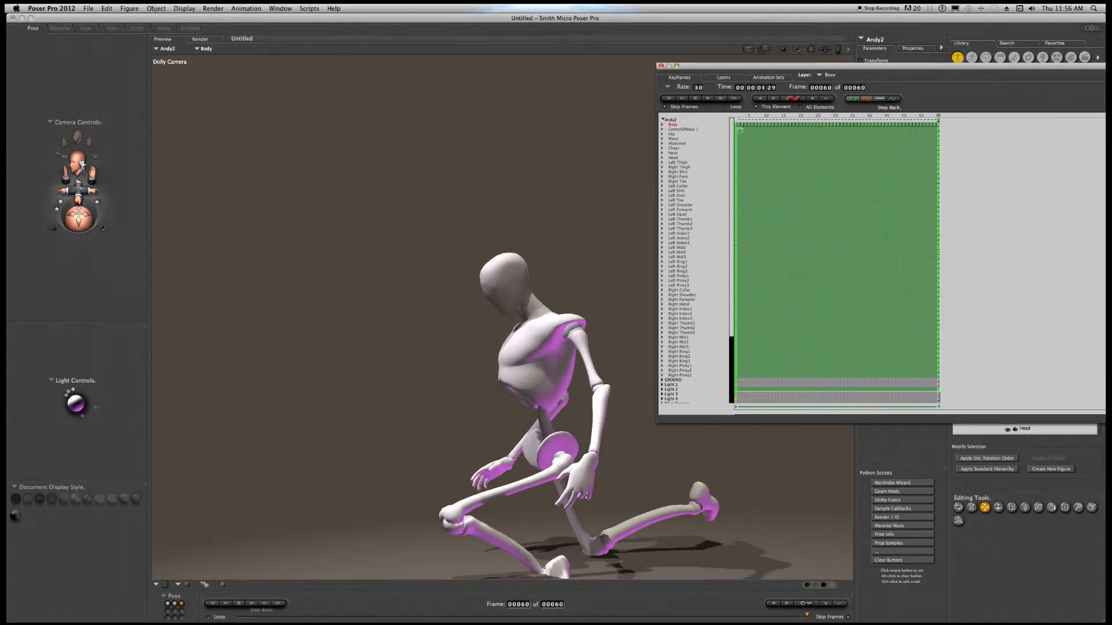
{"action": "left_click", "coordinate": [739, 124]}
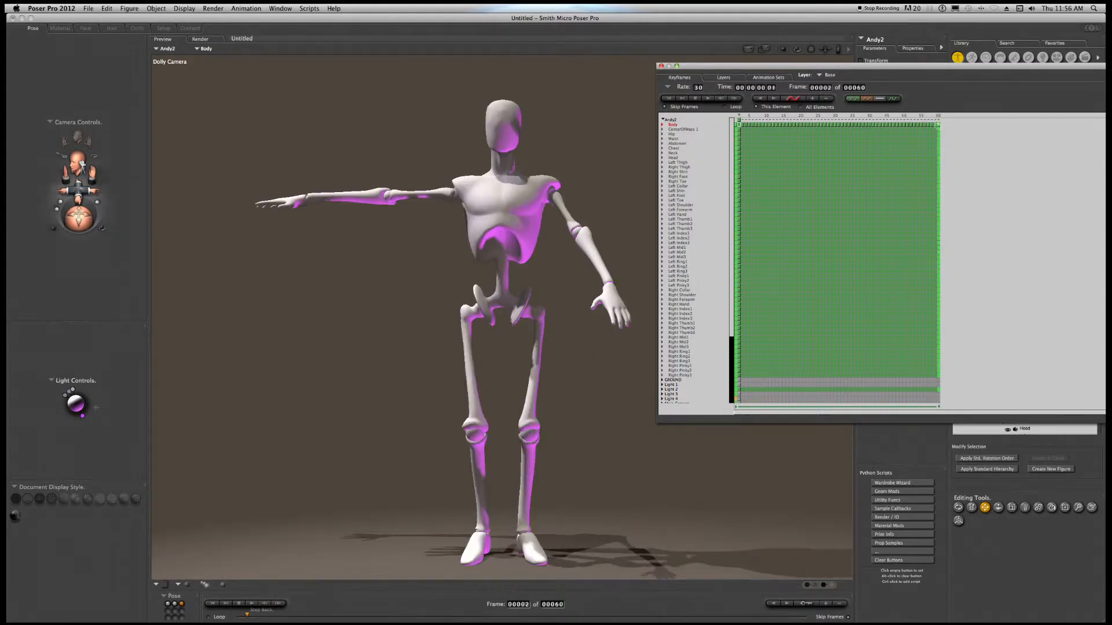
{"action": "left_click", "coordinate": [939, 129]}
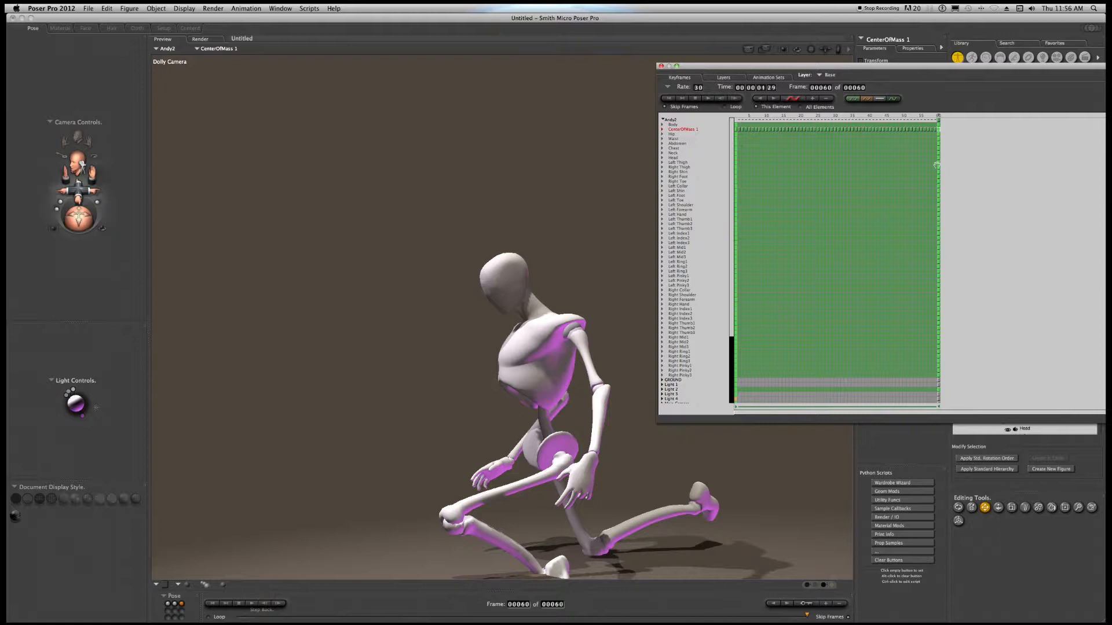
Step: Adjust the figure's head pose at frame 29 and switch to the Rotate tool
{"action": "left_click", "coordinate": [830, 119]}
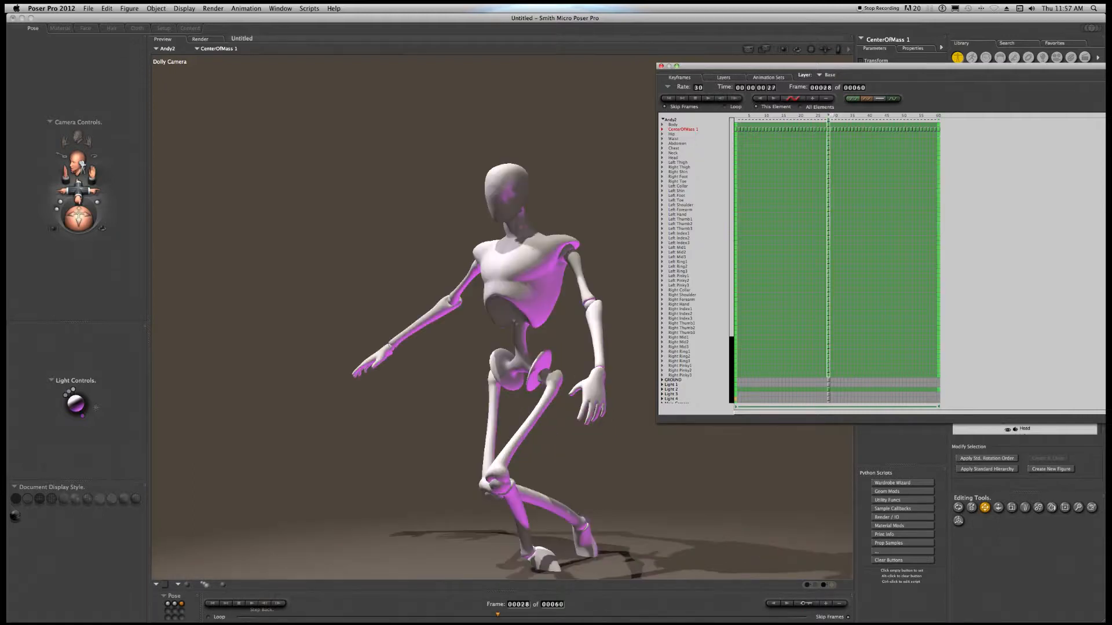
{"action": "left_click", "coordinate": [833, 118]}
{"action": "left_click_drag", "start_coordinate": [506, 211], "coordinate": [507, 202]}
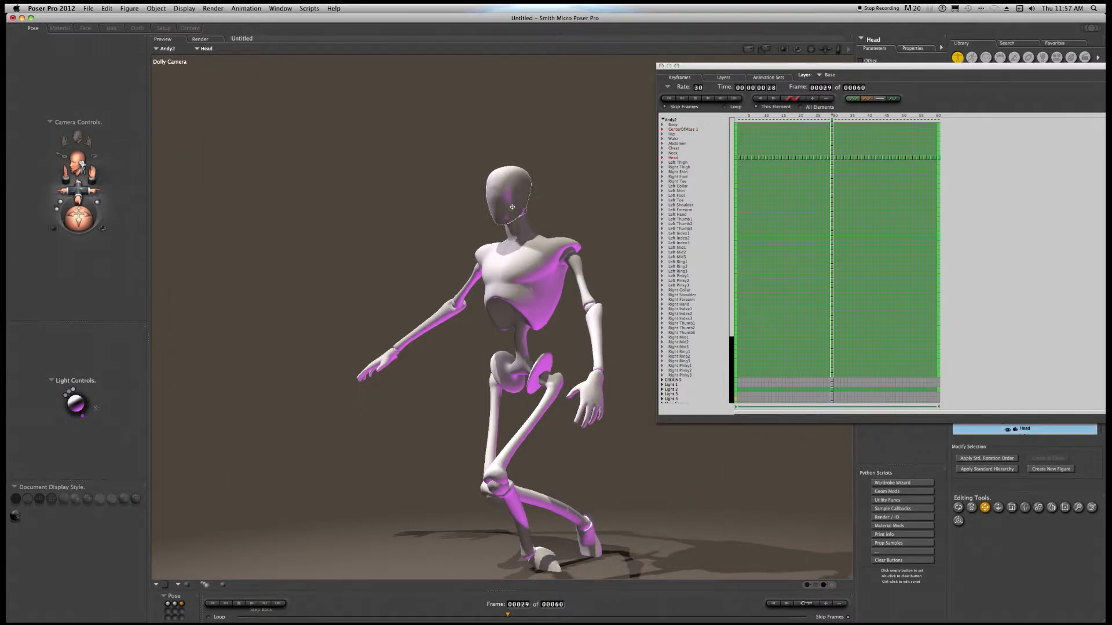
{"action": "key", "text": "r"}
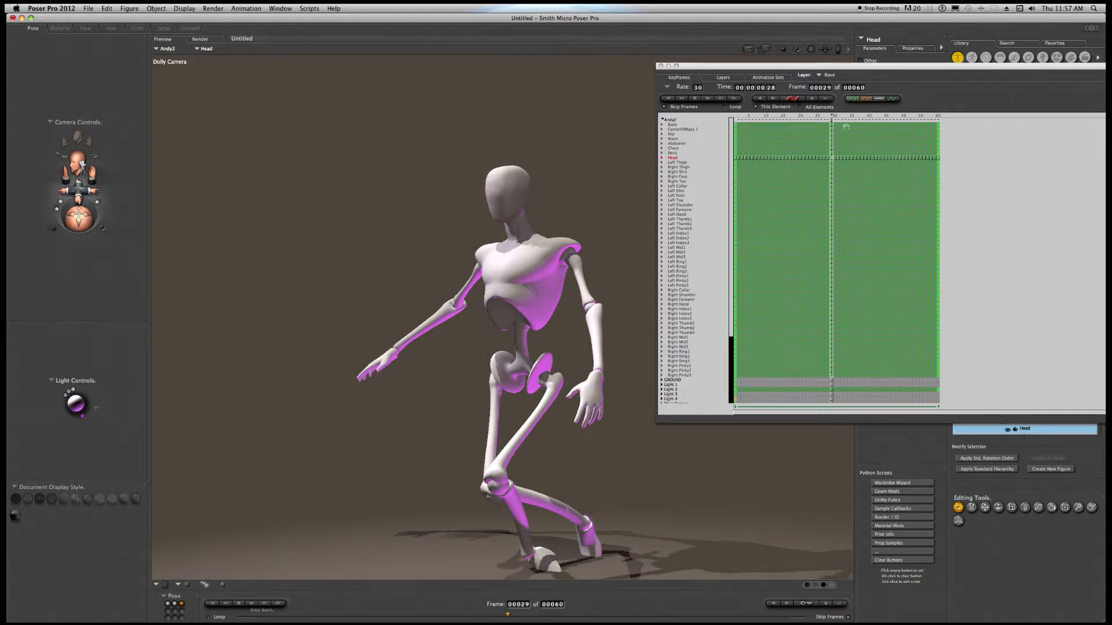
Step: Move to frame 31 and expand the Head element to show its individual parameter tracks
{"action": "left_click_drag", "start_coordinate": [835, 118], "coordinate": [839, 117]}
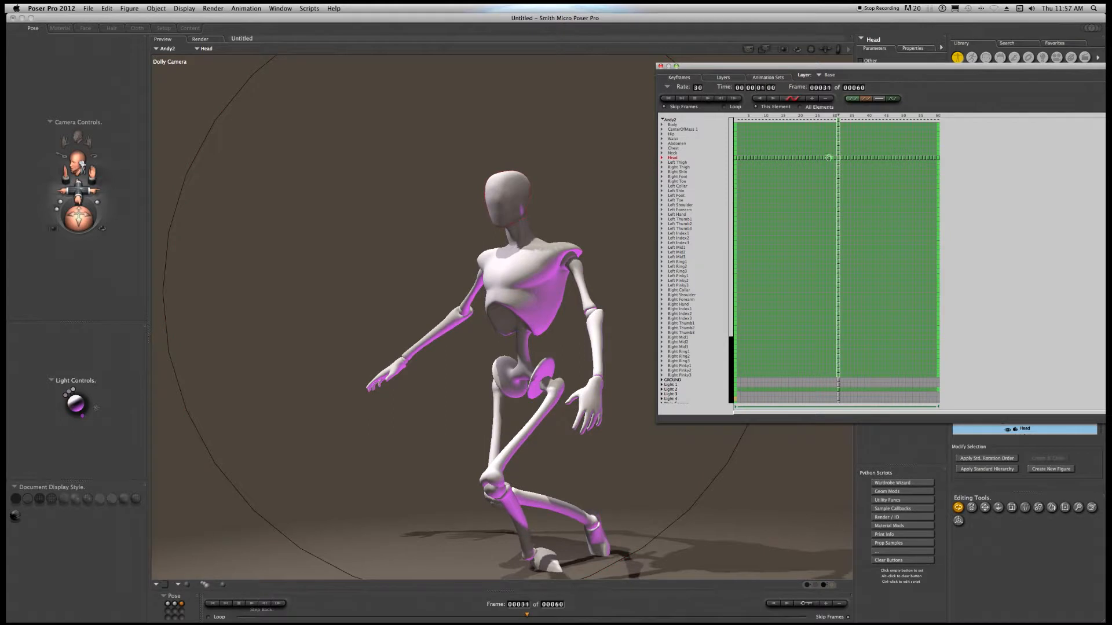
{"action": "scroll", "coordinate": [875, 174], "scroll_direction": "down", "scroll_amount": 8}
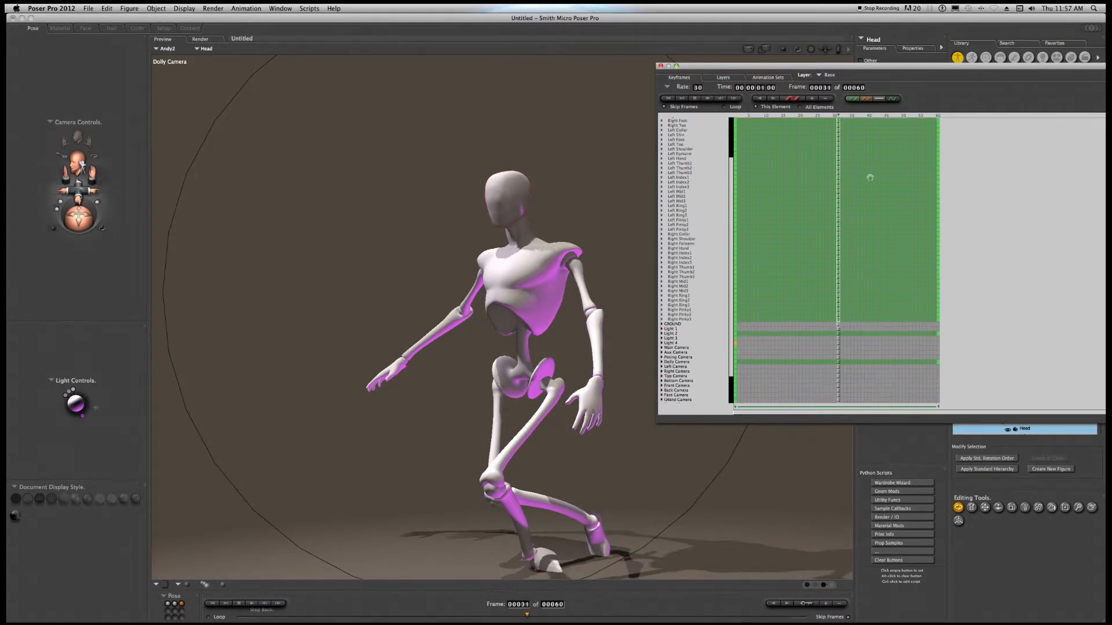
{"action": "scroll", "coordinate": [871, 180], "scroll_direction": "up", "scroll_amount": 8}
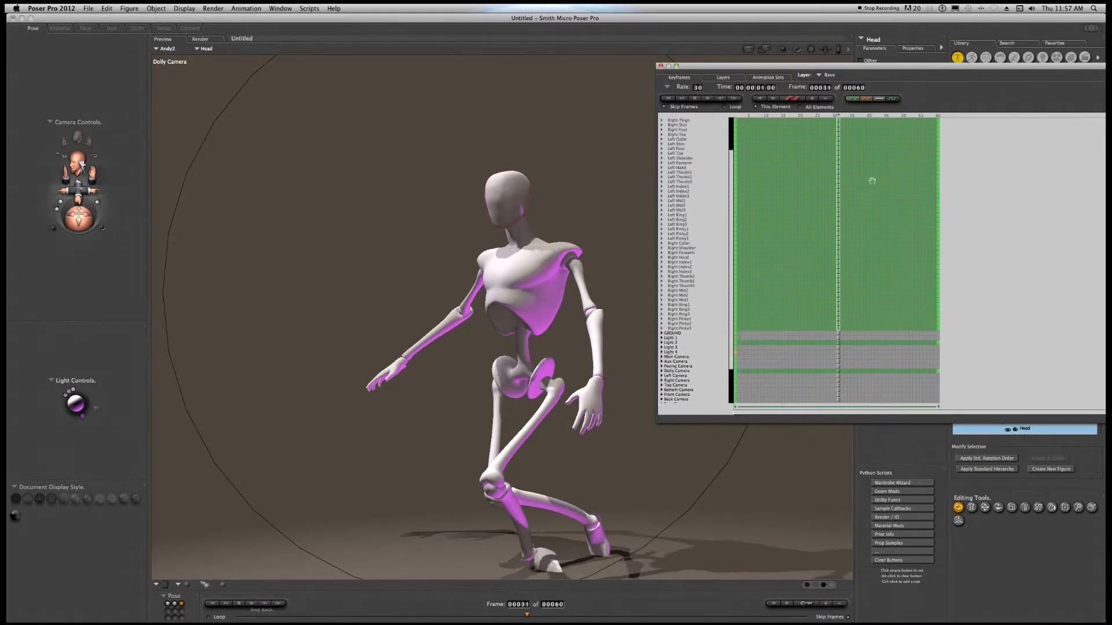
{"action": "scroll", "coordinate": [681, 147], "scroll_direction": "up", "scroll_amount": 1}
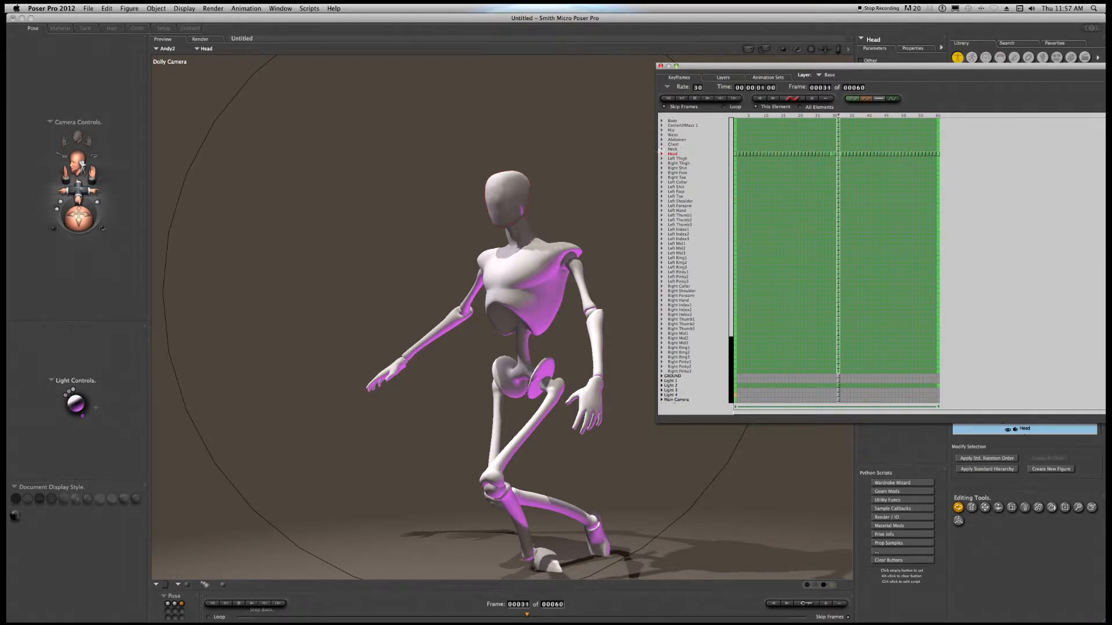
{"action": "left_click", "coordinate": [661, 154]}
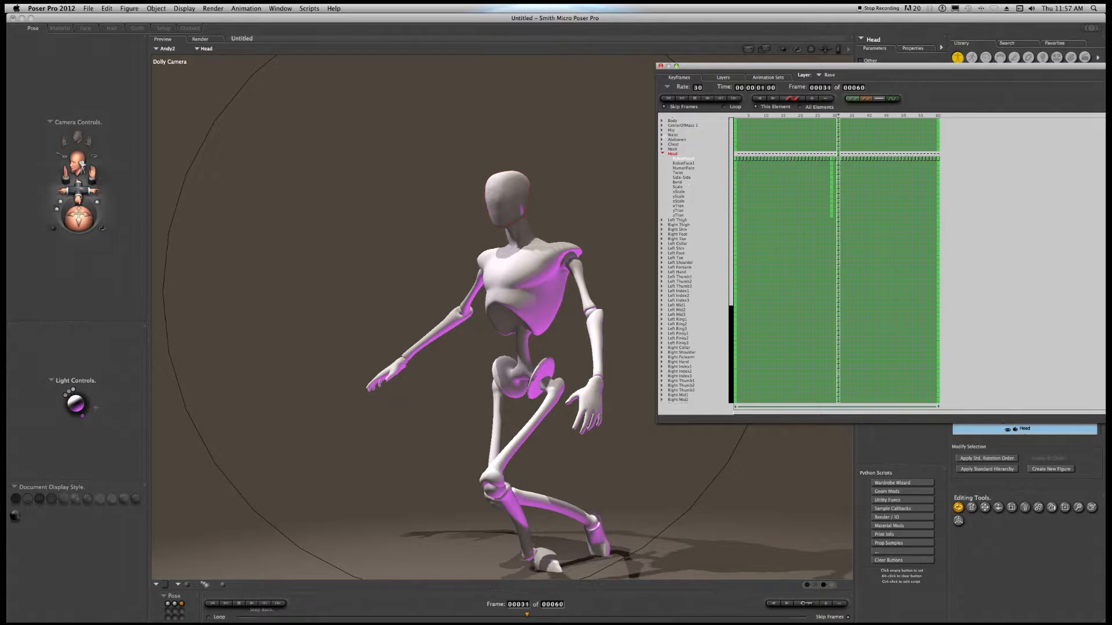
Step: At frame 13, rotate the chest sideways and raise the left forearm, and check the resulting motion at frame 26
{"action": "mouse_move", "coordinate": [838, 115]}
{"action": "left_mouse_down"}
{"action": "mouse_move", "coordinate": [748, 125]}
{"action": "mouse_move", "coordinate": [908, 137]}
{"action": "mouse_move", "coordinate": [777, 137]}
{"action": "left_mouse_up"}
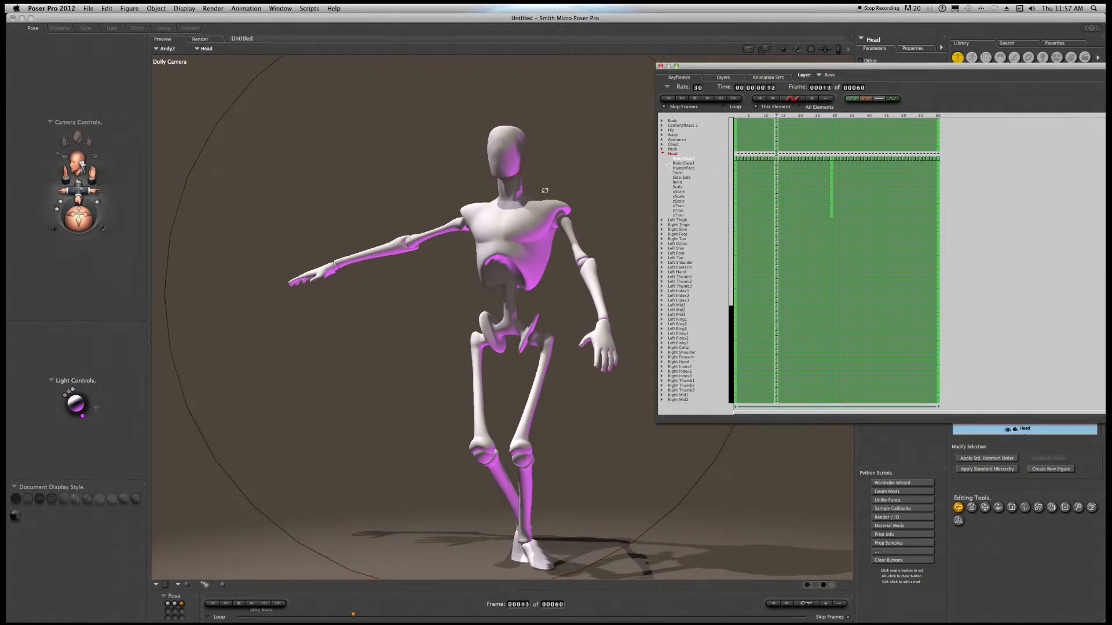
{"action": "left_click_drag", "start_coordinate": [544, 190], "coordinate": [523, 71]}
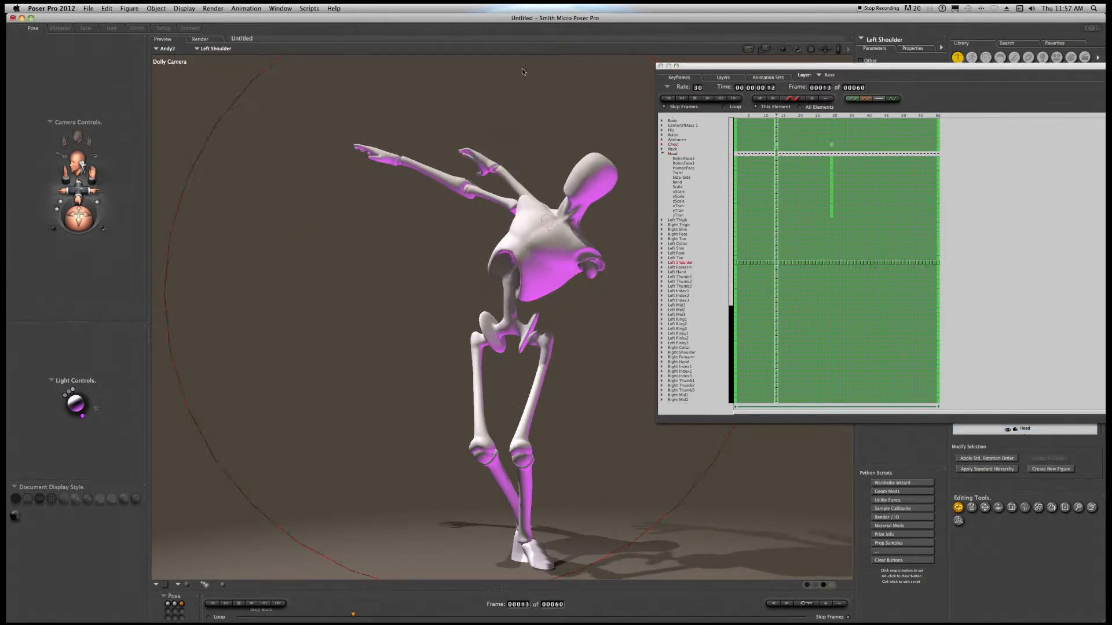
{"action": "left_click_drag", "start_coordinate": [484, 164], "coordinate": [641, 155]}
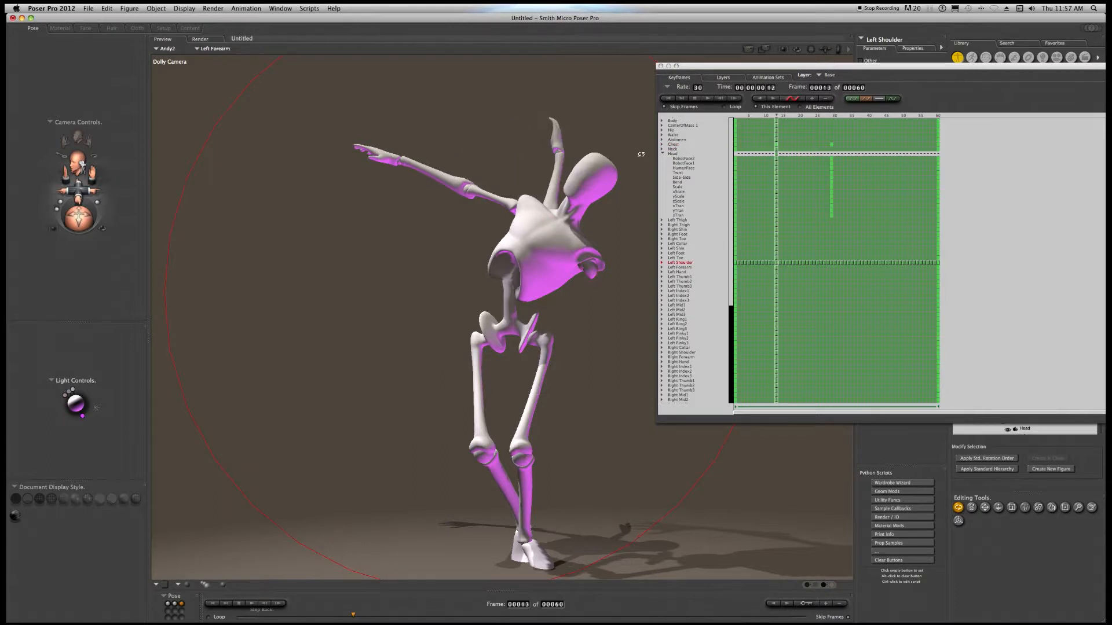
{"action": "left_click_drag", "start_coordinate": [777, 115], "coordinate": [822, 136]}
Step: Try to reframe the figure with the Dolly Camera at frame 26
{"action": "mouse_move", "coordinate": [87, 214]}
{"action": "left_mouse_down"}
{"action": "mouse_move", "coordinate": [105, 213]}
{"action": "mouse_move", "coordinate": [88, 196]}
{"action": "left_mouse_up"}
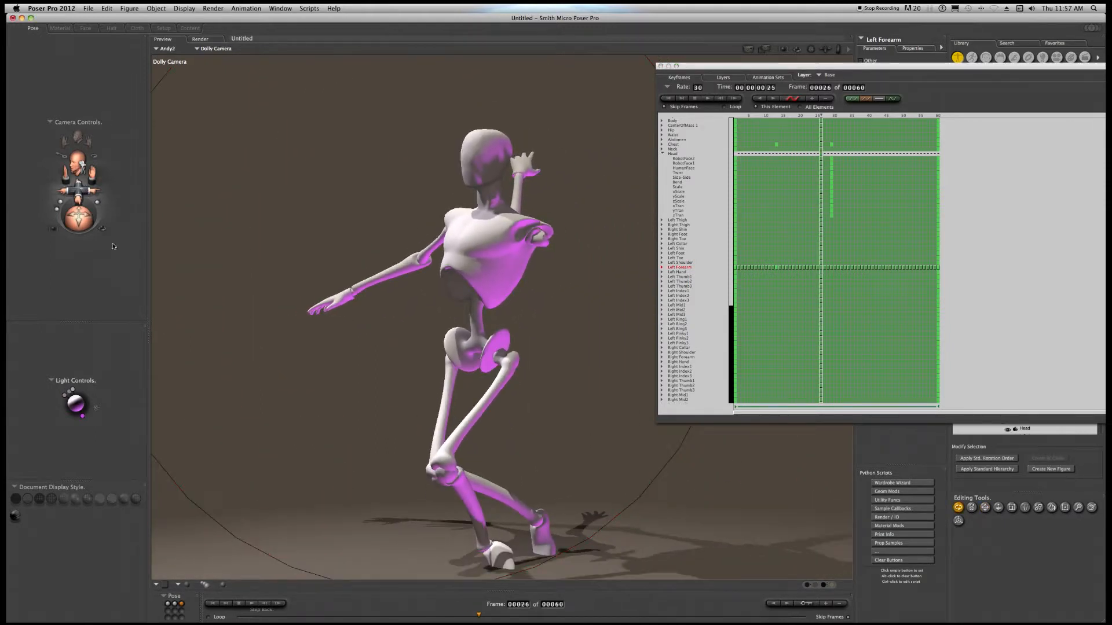
{"action": "left_click", "coordinate": [54, 228]}
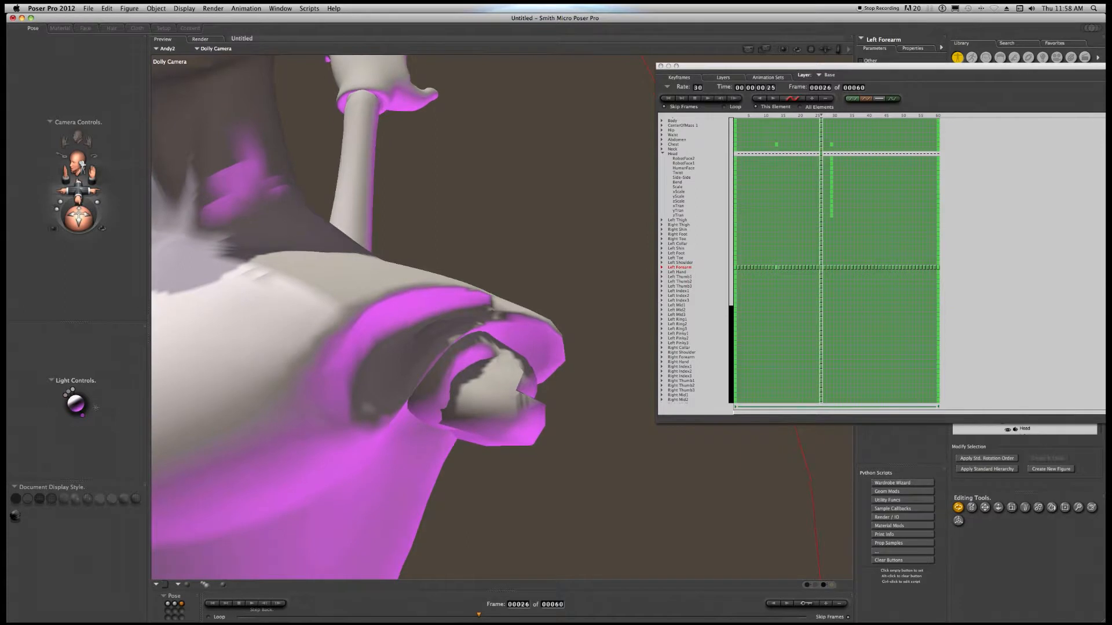
{"action": "left_click_drag", "start_coordinate": [80, 192], "coordinate": [79, 194]}
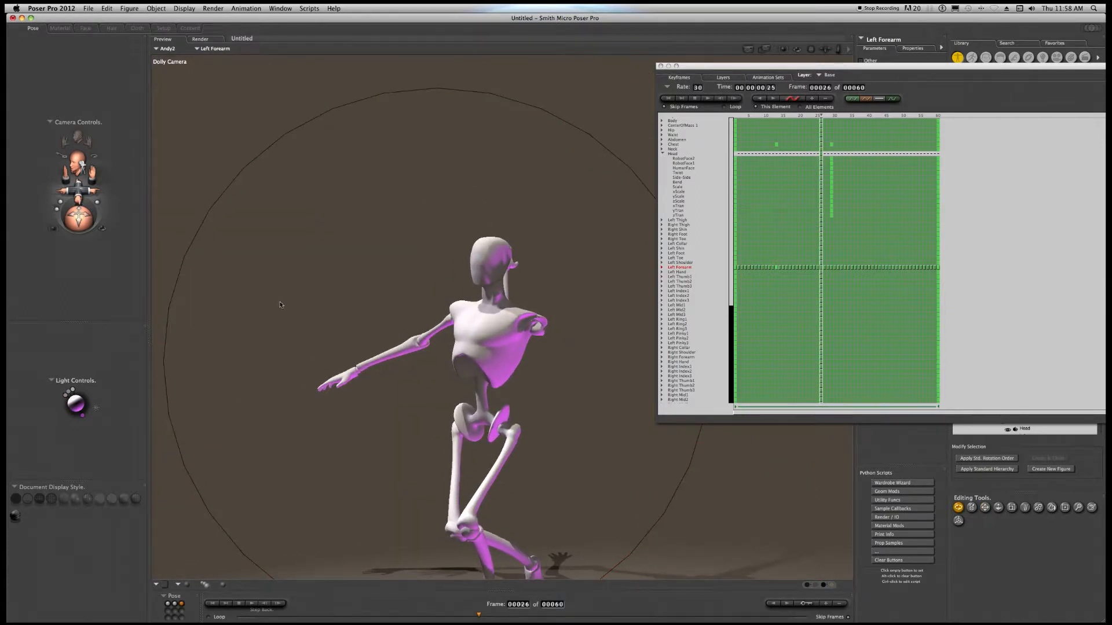
Step: Undo the last Dolly Camera moves at frame 26 so the whole figure is back in view
{"action": "key", "text": "super+z"}
{"action": "key", "text": "super+z"}
{"action": "key", "text": "super+z"}
{"action": "key", "text": "super+z"}
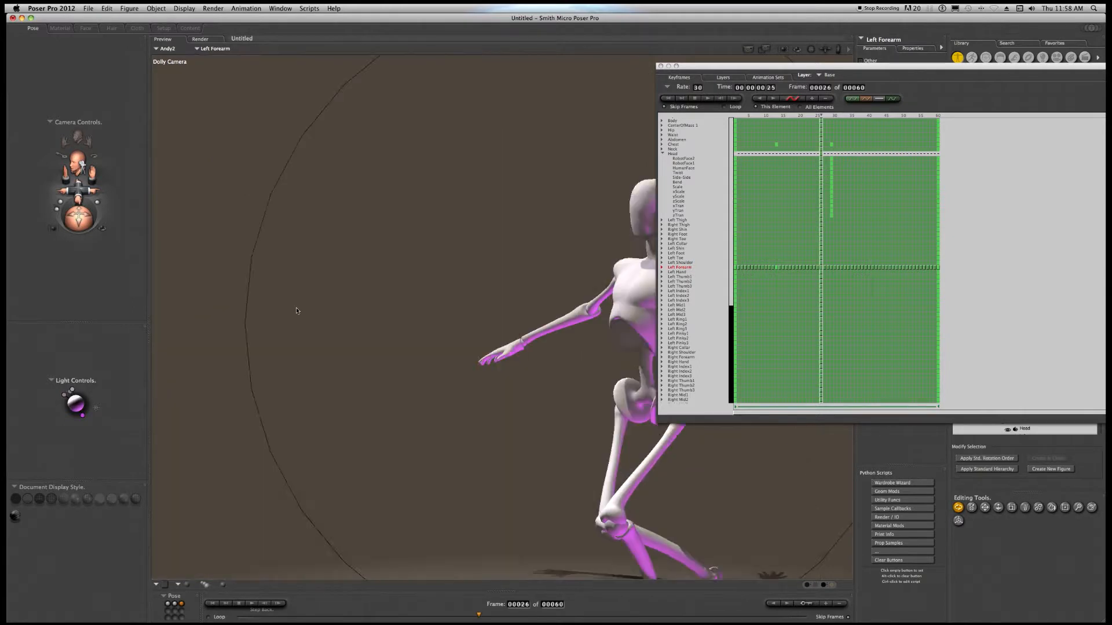
{"action": "key", "text": "super+z"}
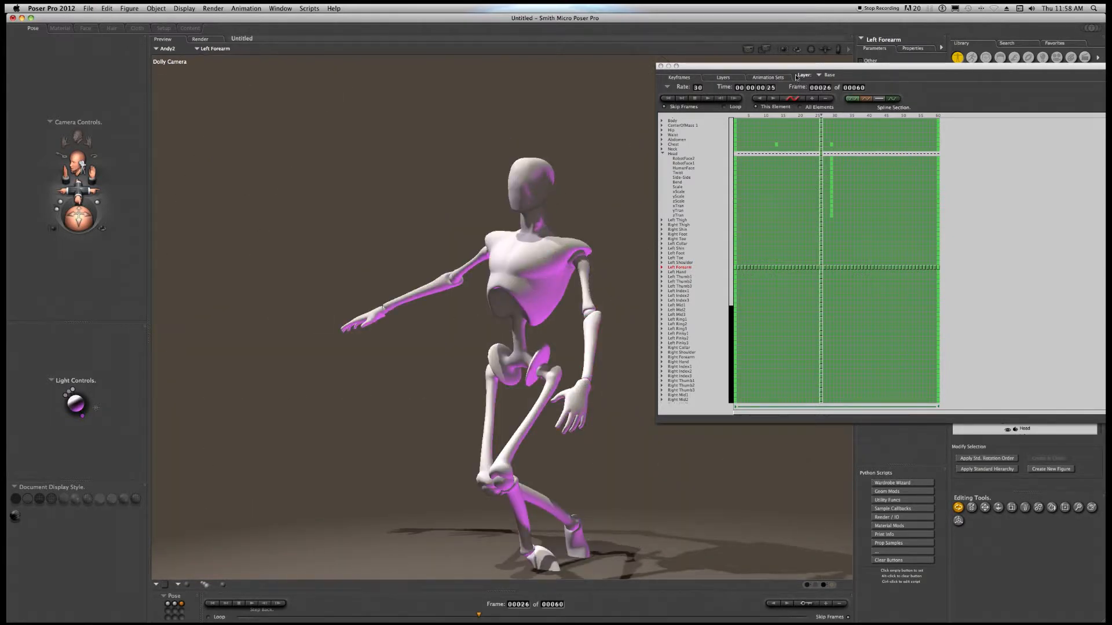
Step: Close the keyframe editor and show the left forearm's properties
{"action": "left_click_drag", "start_coordinate": [795, 70], "coordinate": [528, 90]}
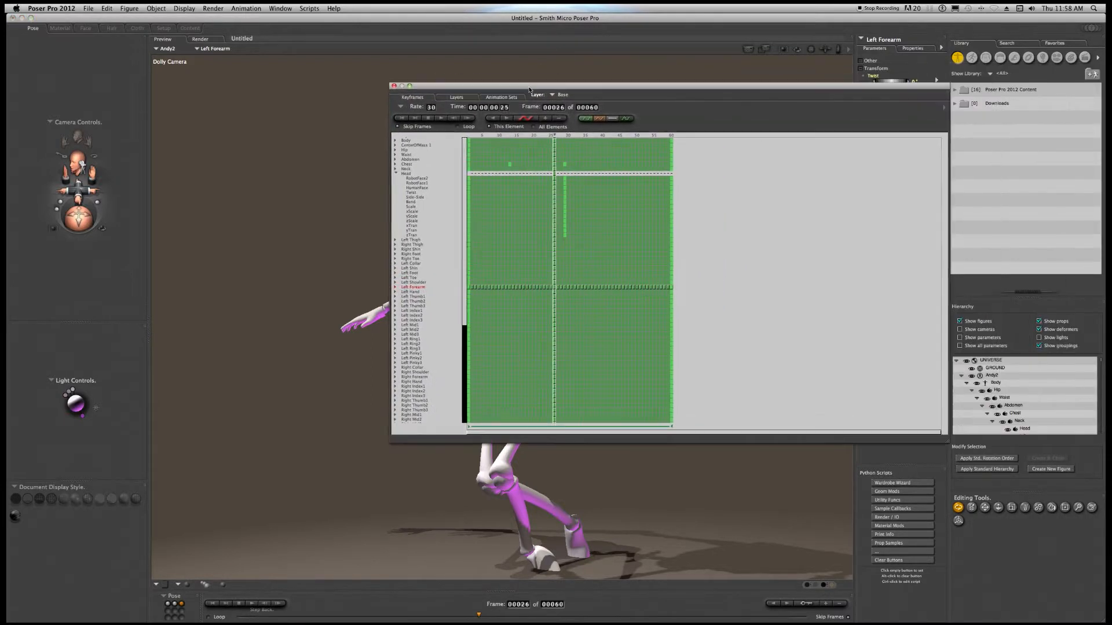
{"action": "left_click", "coordinate": [393, 86]}
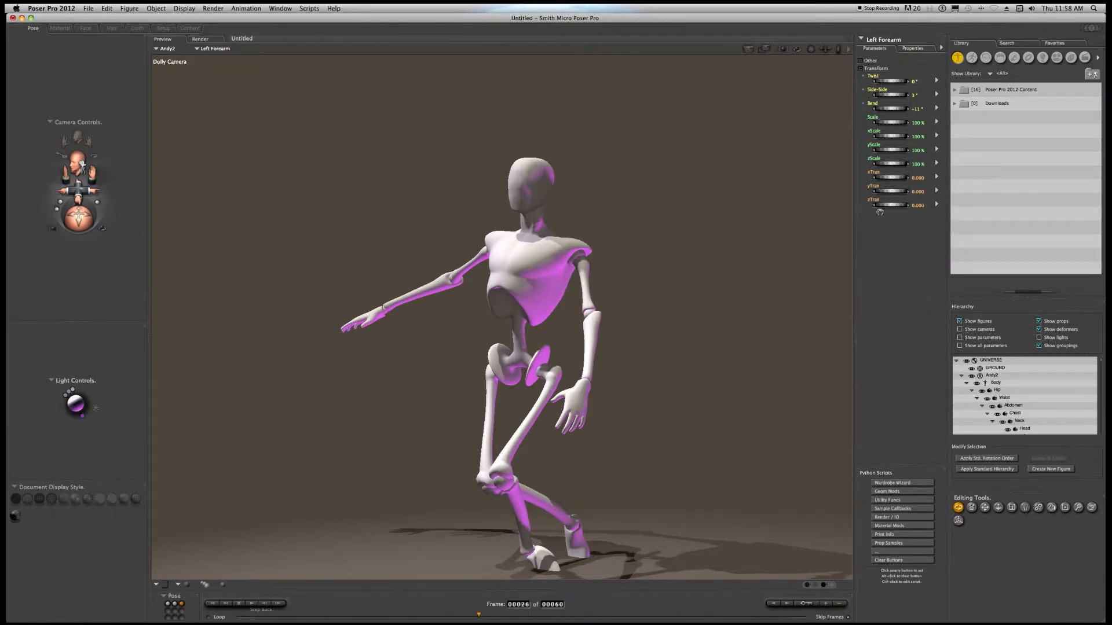
{"action": "left_click", "coordinate": [909, 49]}
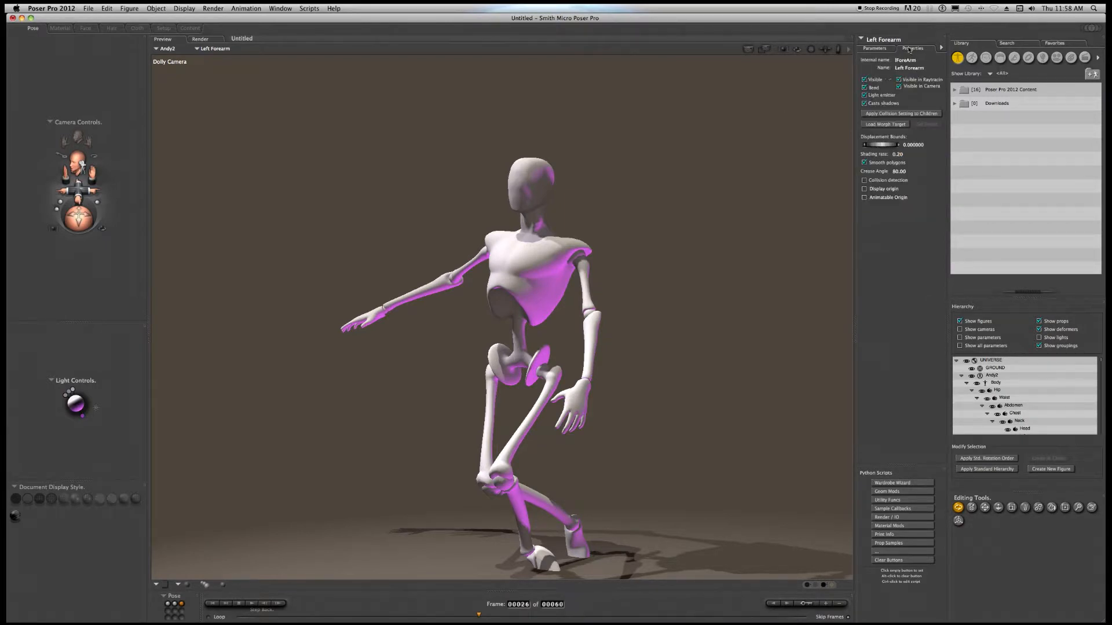
Step: Shift the Dolly Camera slightly and zero the figure at frame 26
{"action": "left_click_drag", "start_coordinate": [68, 223], "coordinate": [81, 194]}
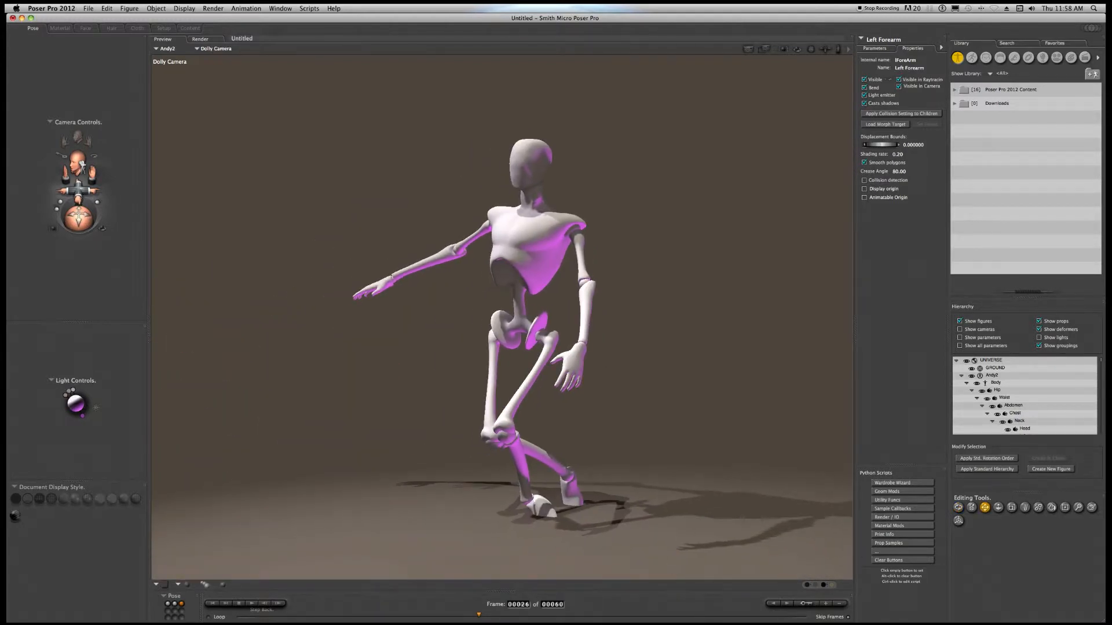
{"action": "left_click", "coordinate": [130, 8]}
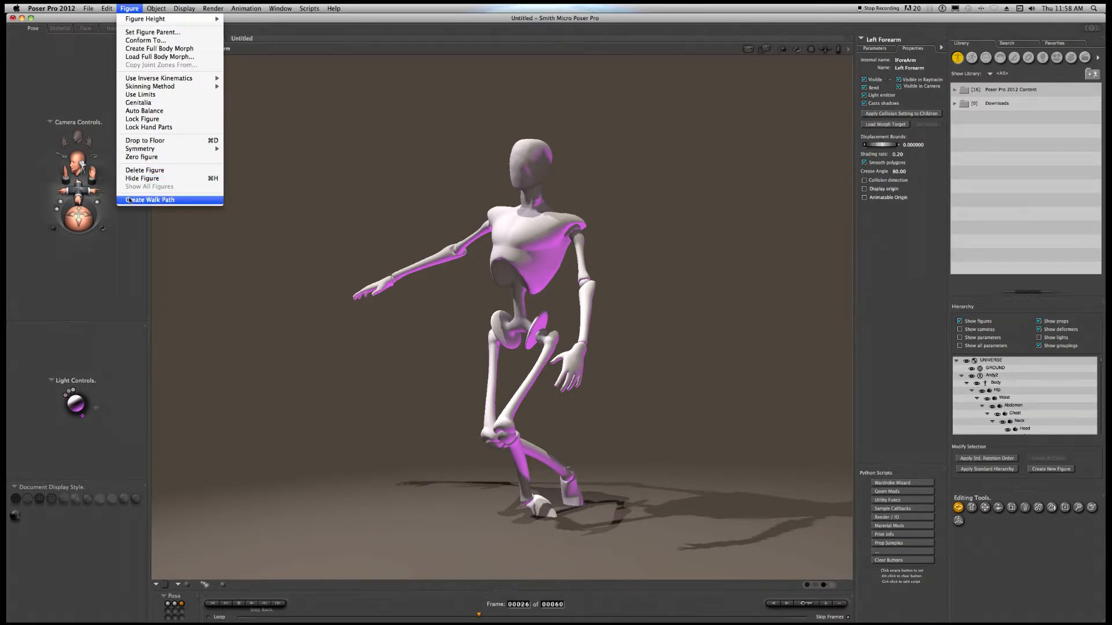
{"action": "left_click", "coordinate": [141, 157]}
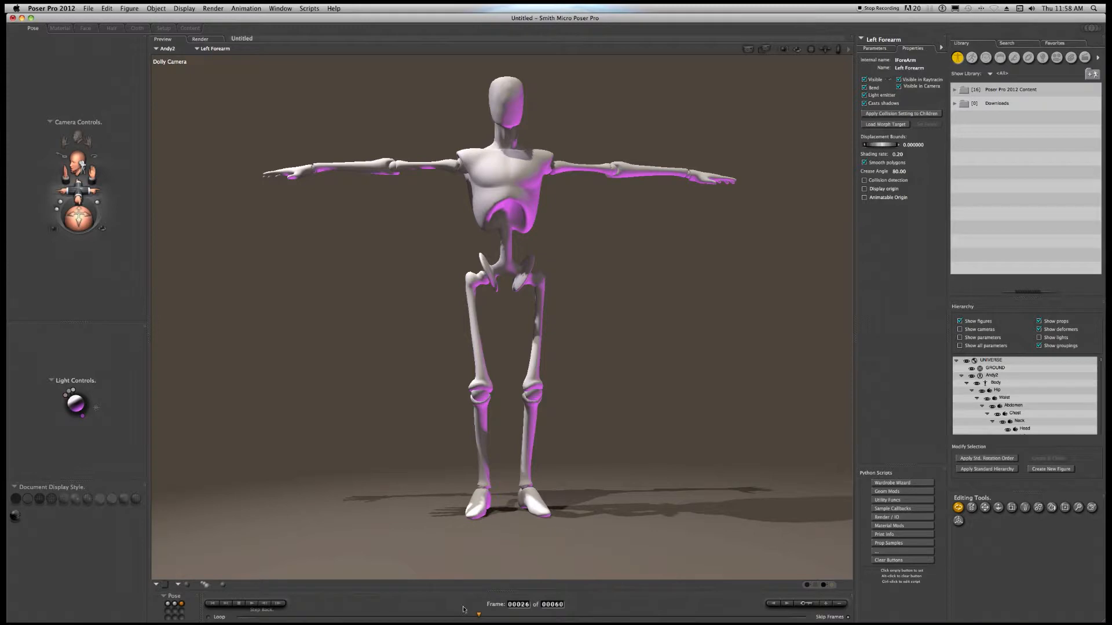
Step: Scrub the timeline between frames 1 and 54 to examine how the figure moves into and out of the zeroed pose
{"action": "left_click_drag", "start_coordinate": [480, 615], "coordinate": [199, 618]}
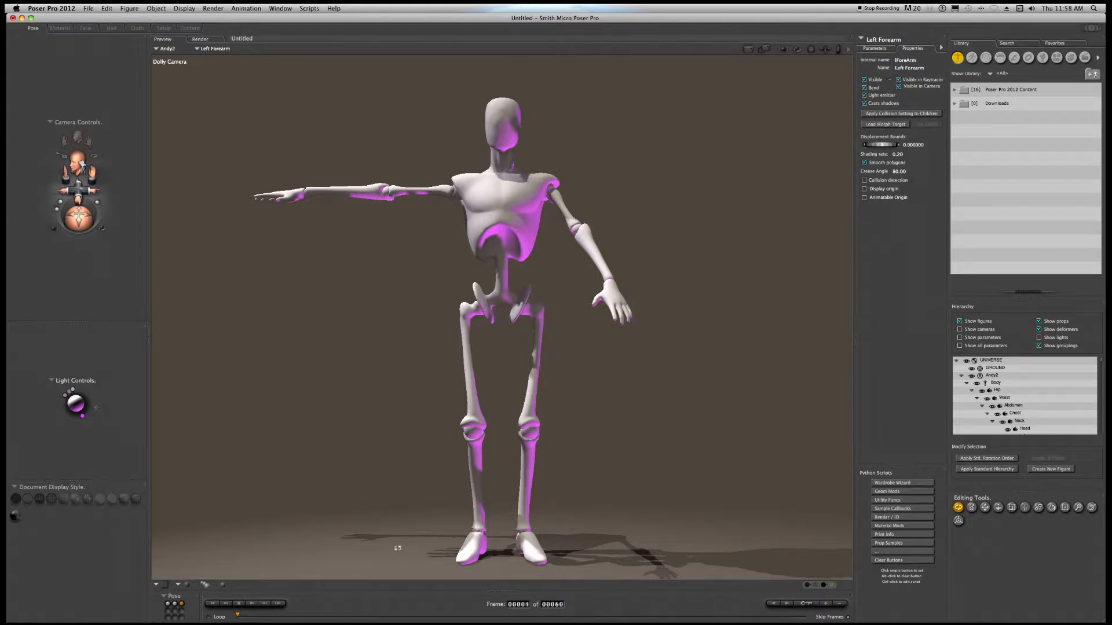
{"action": "left_click_drag", "start_coordinate": [238, 617], "coordinate": [751, 616]}
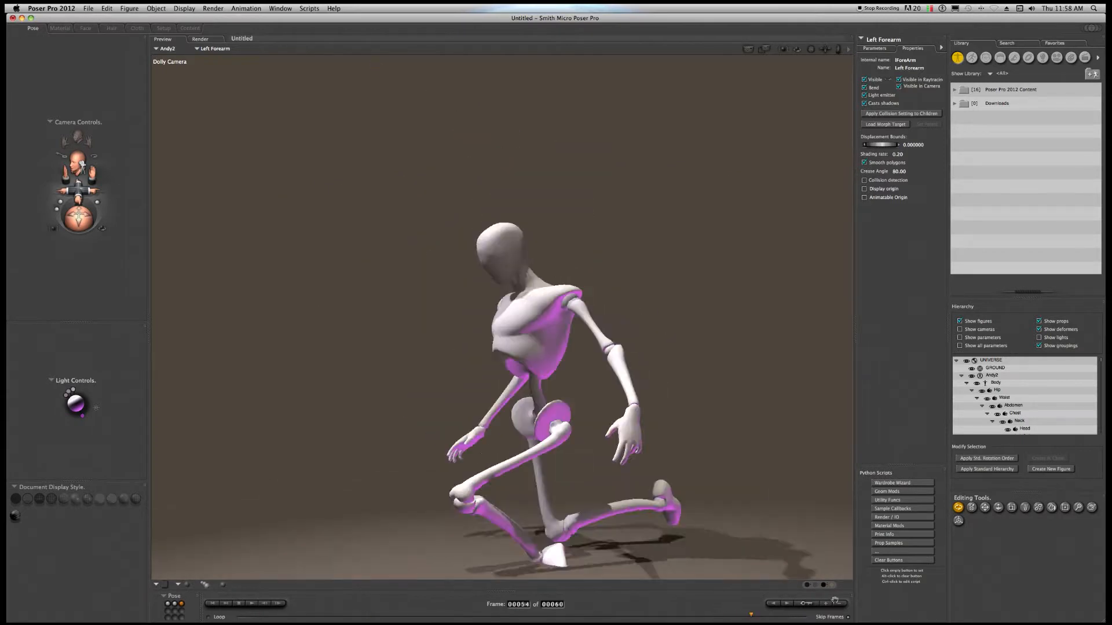
{"action": "left_click", "coordinate": [527, 617]}
{"action": "left_click_drag", "start_coordinate": [516, 618], "coordinate": [231, 617]}
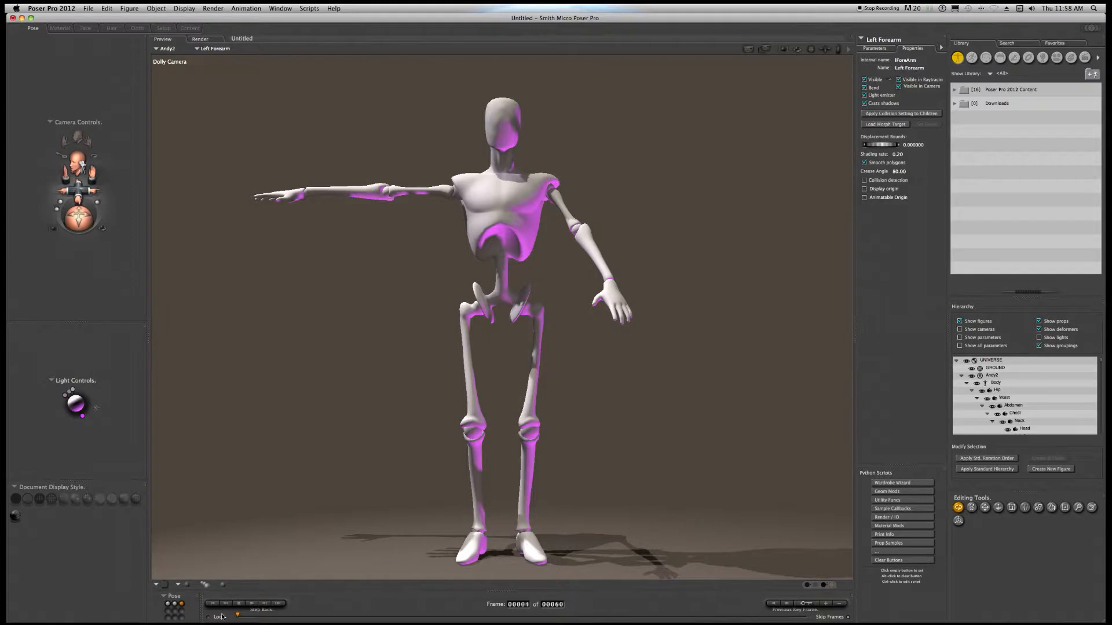
Step: Zero the figure at frame 1
{"action": "left_click", "coordinate": [126, 8]}
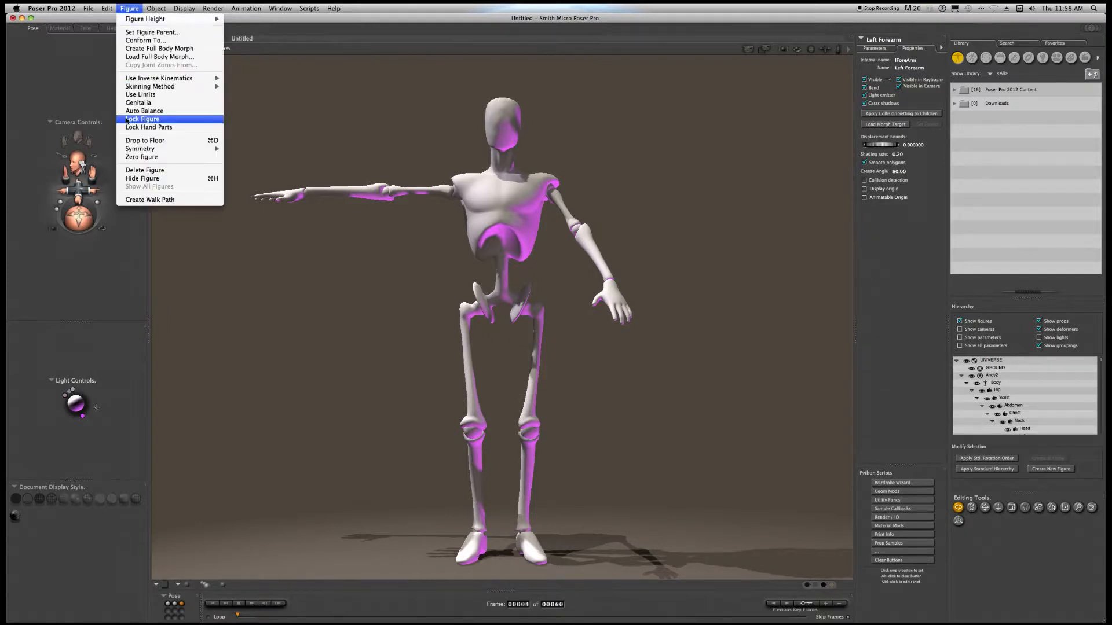
{"action": "left_click", "coordinate": [198, 431]}
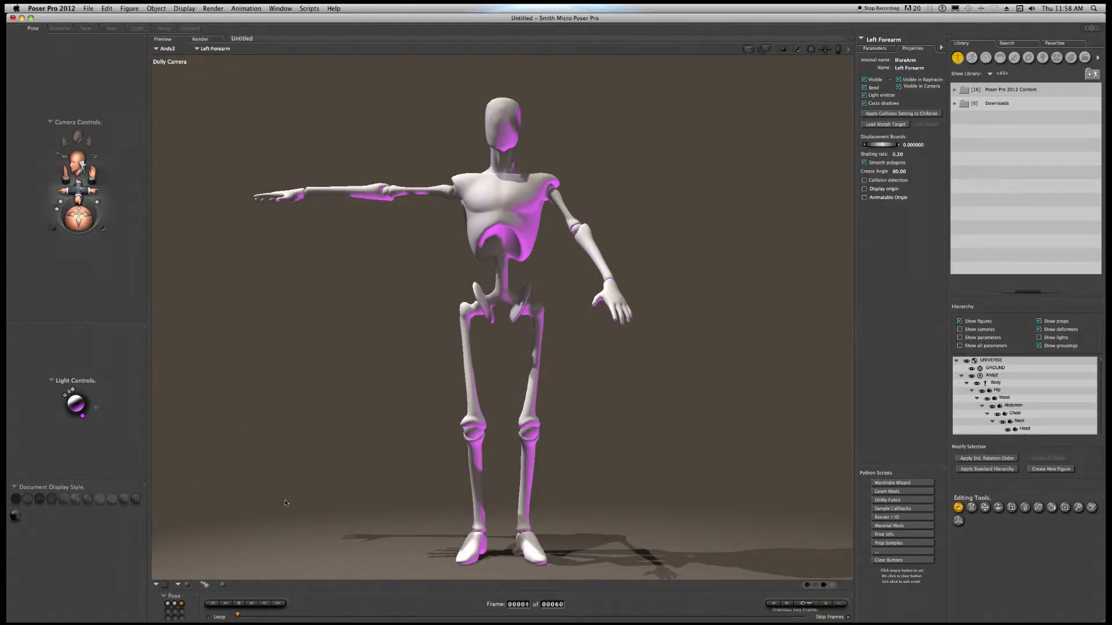
{"action": "left_click", "coordinate": [127, 8]}
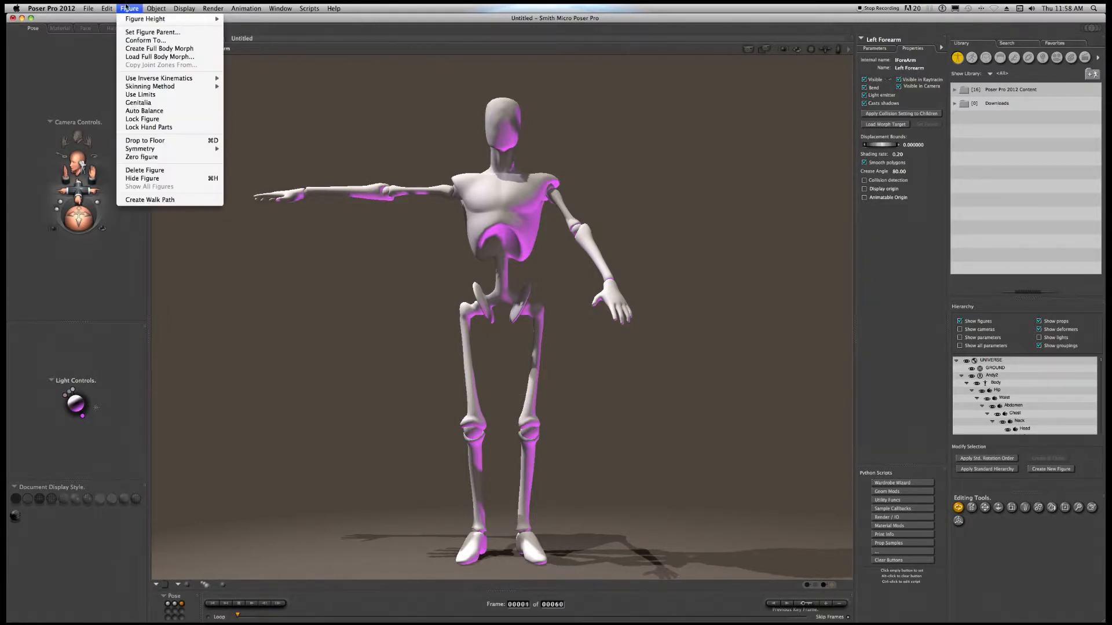
{"action": "left_click", "coordinate": [140, 162]}
{"action": "left_click_drag", "start_coordinate": [238, 616], "coordinate": [217, 607]}
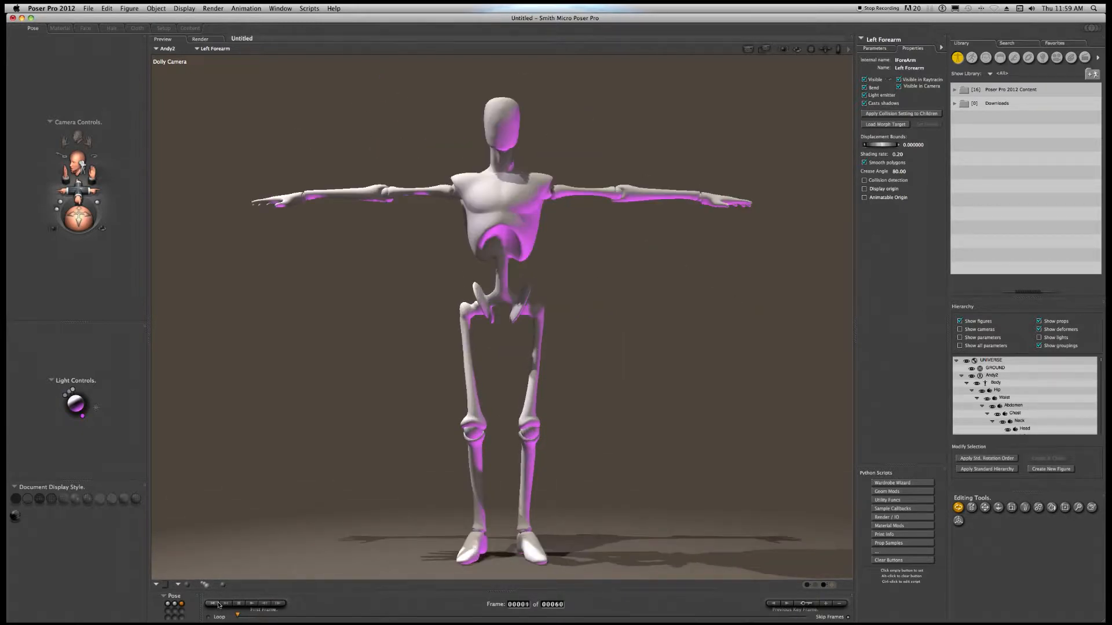
Step: Open the keyframe editor and delete every keyframe after frame 1 for all figure parts, lights and cameras
{"action": "left_click", "coordinate": [808, 604]}
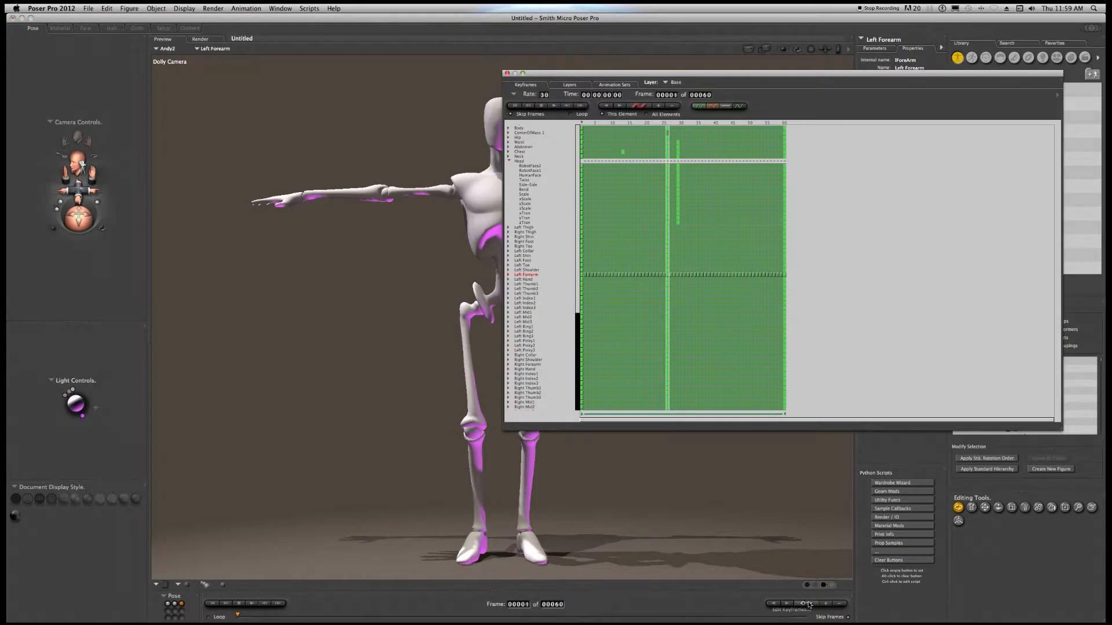
{"action": "scroll", "coordinate": [783, 409], "scroll_direction": "down", "scroll_amount": 5}
{"action": "scroll", "coordinate": [781, 405], "scroll_direction": "down", "scroll_amount": 5}
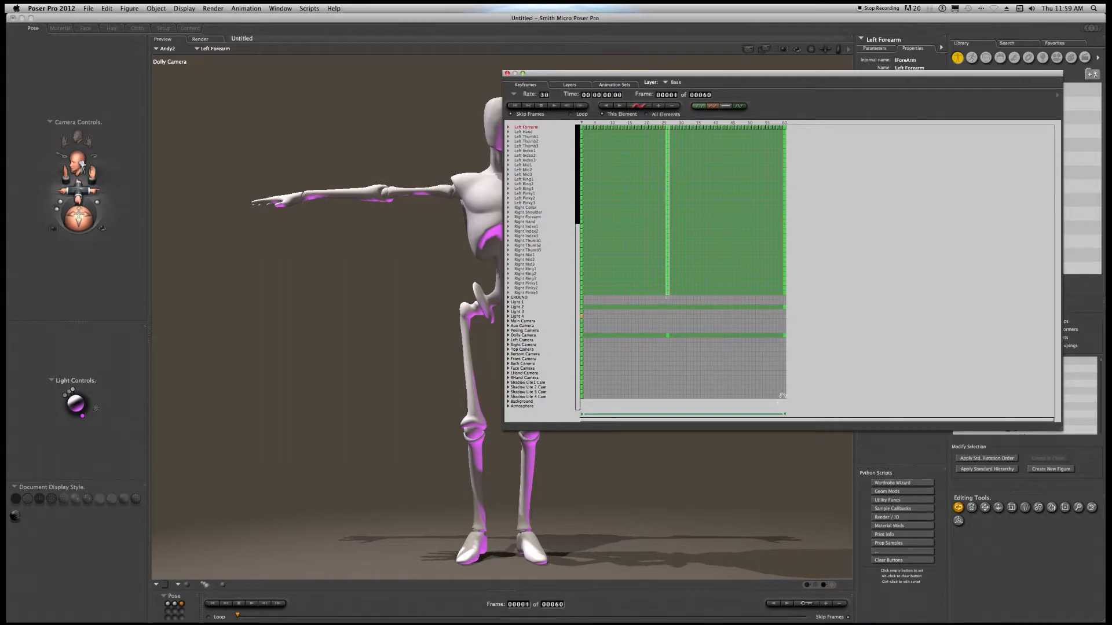
{"action": "scroll", "coordinate": [774, 204], "scroll_direction": "up", "scroll_amount": 1}
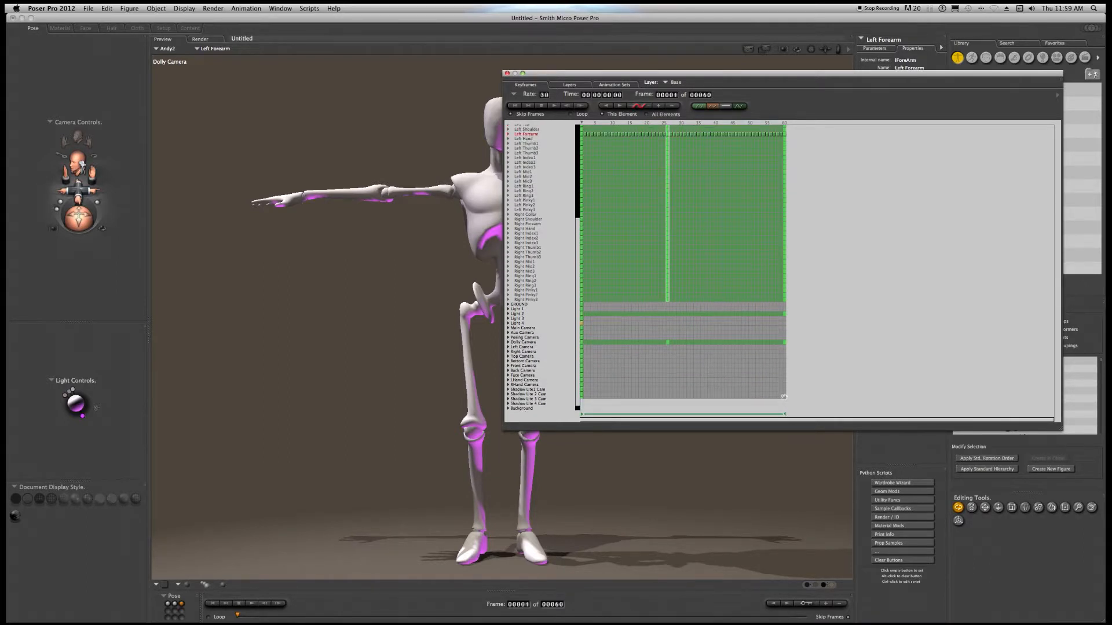
{"action": "scroll", "coordinate": [775, 204], "scroll_direction": "up", "scroll_amount": 10}
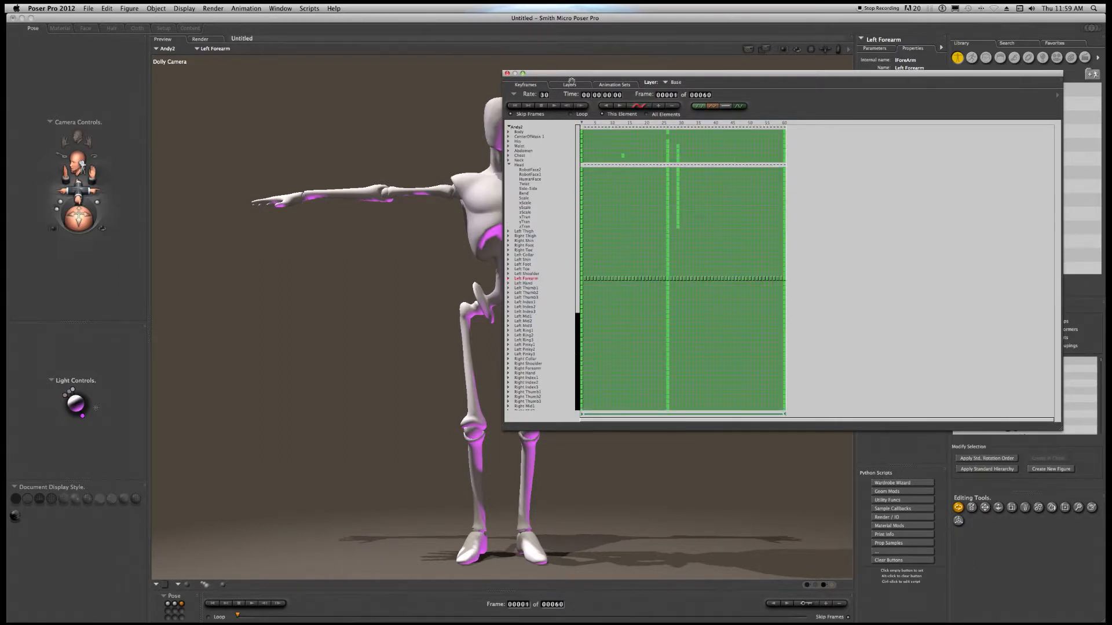
{"action": "left_click", "coordinate": [591, 158]}
{"action": "scroll", "coordinate": [608, 272], "scroll_direction": "down", "scroll_amount": 3}
{"action": "scroll", "coordinate": [583, 316], "scroll_direction": "down", "scroll_amount": 4}
{"action": "left_click", "coordinate": [364, 403]}
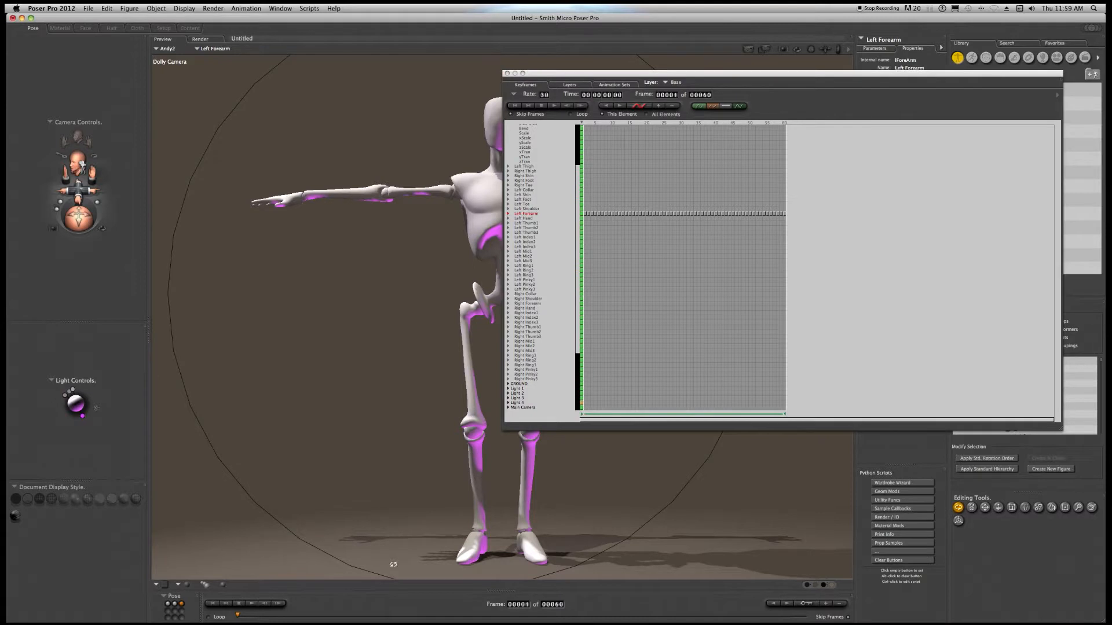
Step: Scrub the timeline to check for remaining motion, and undo the keyframe deletion and the frame 1 pose reset
{"action": "left_click_drag", "start_coordinate": [548, 76], "coordinate": [1031, 112]}
{"action": "left_click_drag", "start_coordinate": [237, 617], "coordinate": [654, 613]}
{"action": "left_click_drag", "start_coordinate": [543, 595], "coordinate": [234, 607]}
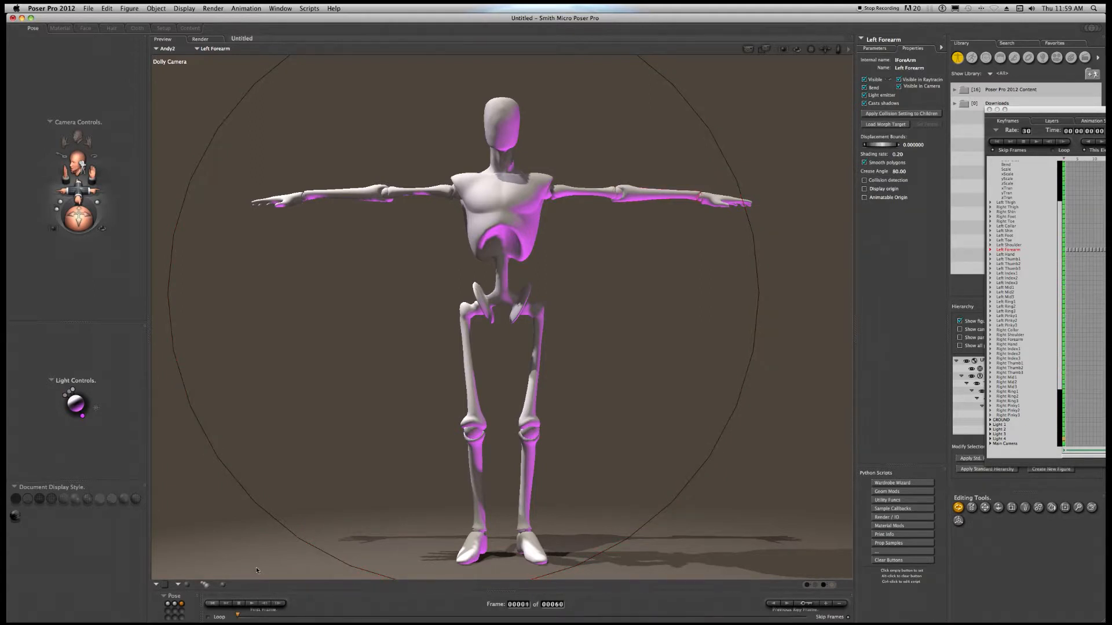
{"action": "key", "text": "super+z"}
{"action": "left_click_drag", "start_coordinate": [238, 616], "coordinate": [554, 618]}
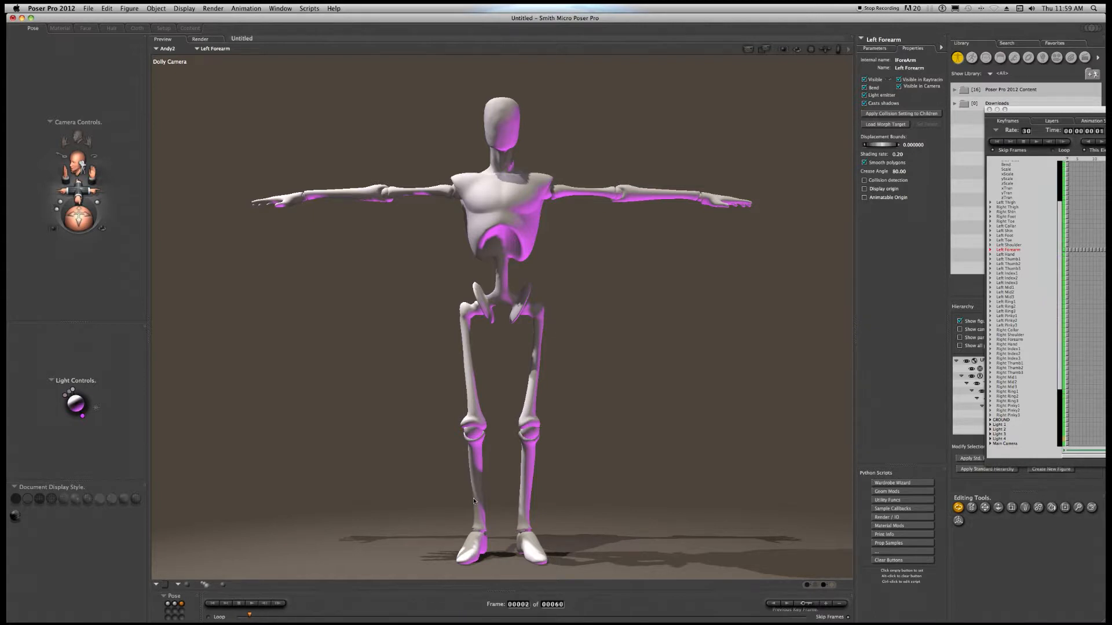
{"action": "key", "text": "super+z"}
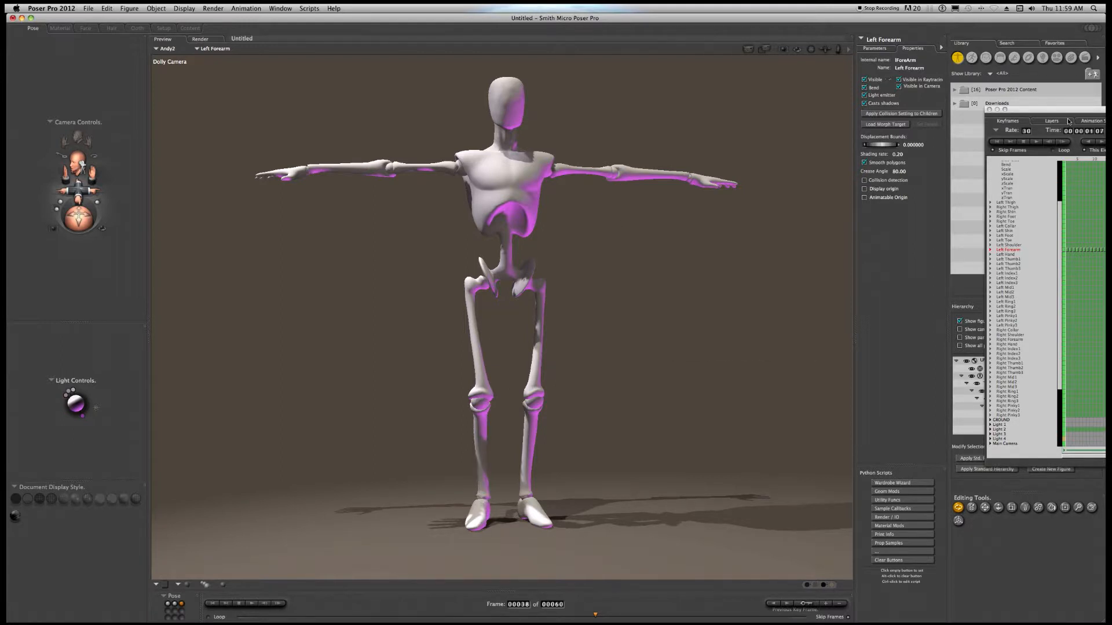
Step: Close the keyframe editor and check the figure's pose at frames 10, 2 and 1
{"action": "left_click_drag", "start_coordinate": [1068, 113], "coordinate": [764, 168]}
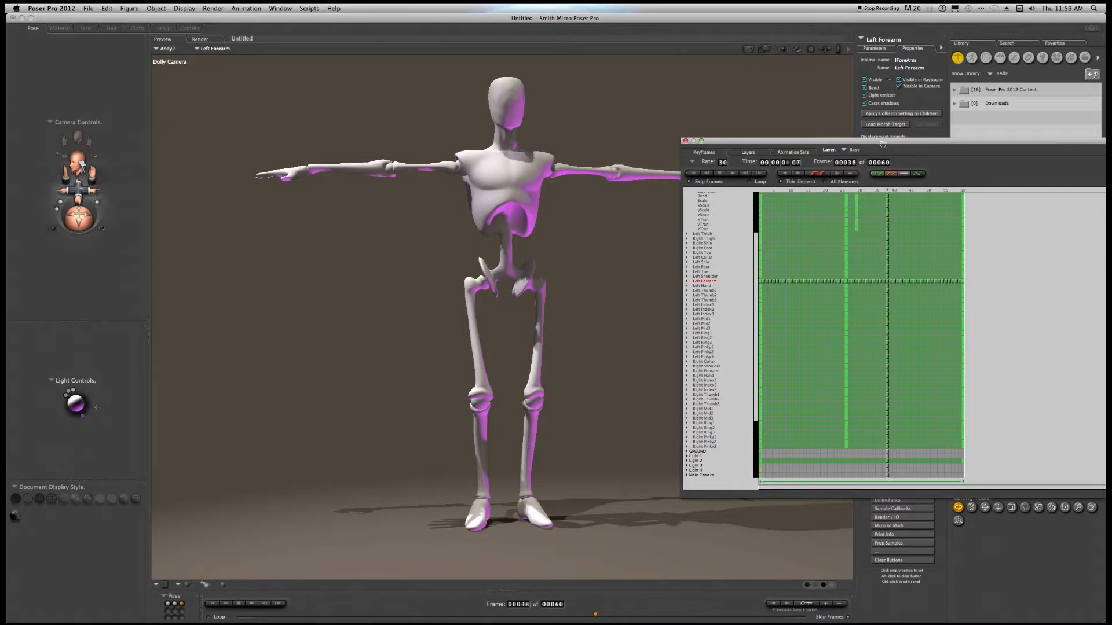
{"action": "left_click_drag", "start_coordinate": [883, 144], "coordinate": [835, 107]}
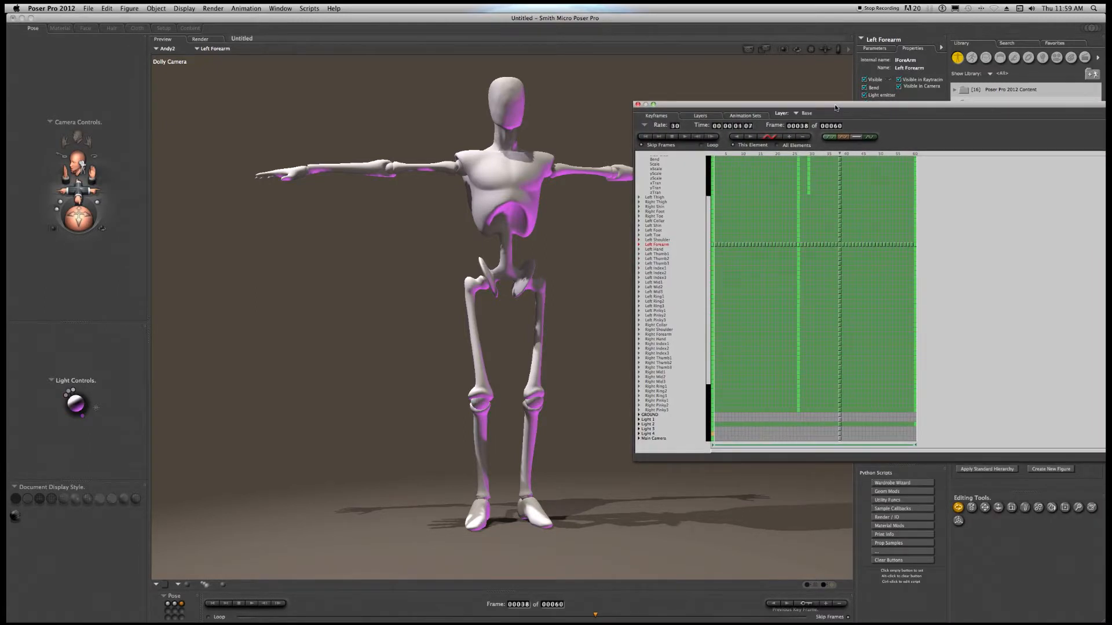
{"action": "left_click", "coordinate": [638, 104]}
{"action": "left_click", "coordinate": [246, 616]}
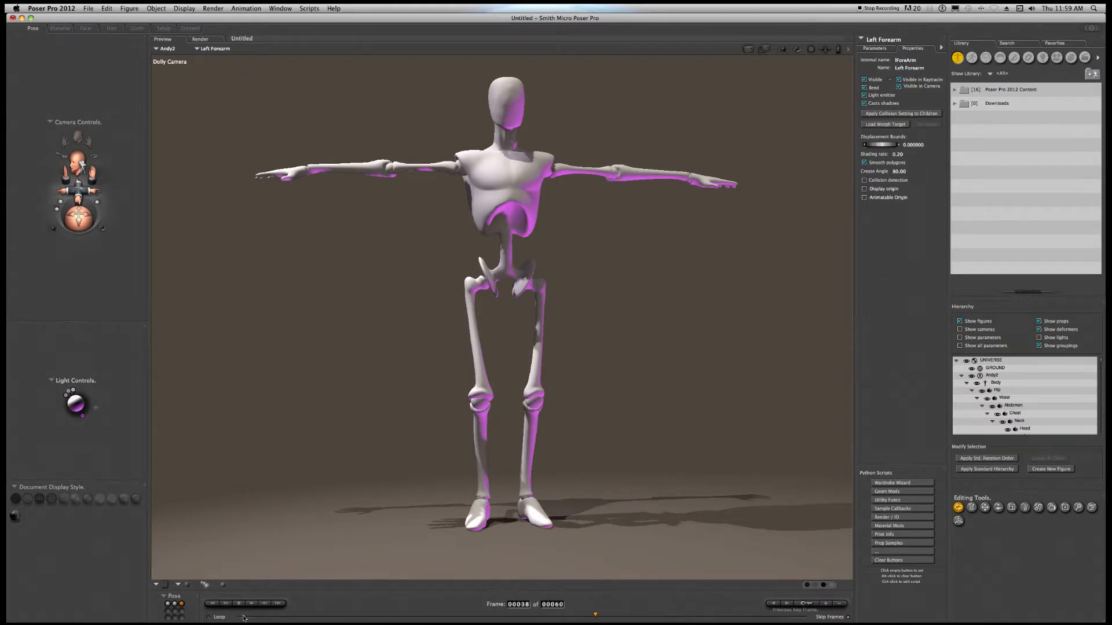
{"action": "left_click", "coordinate": [603, 619]}
{"action": "left_click", "coordinate": [325, 618]}
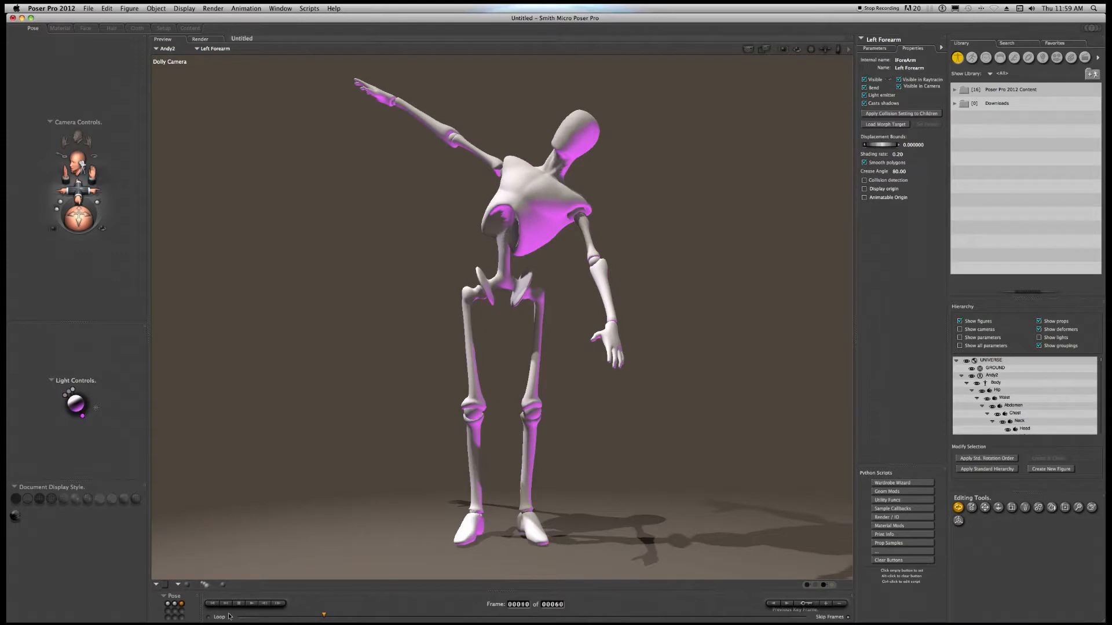
{"action": "left_click", "coordinate": [246, 617]}
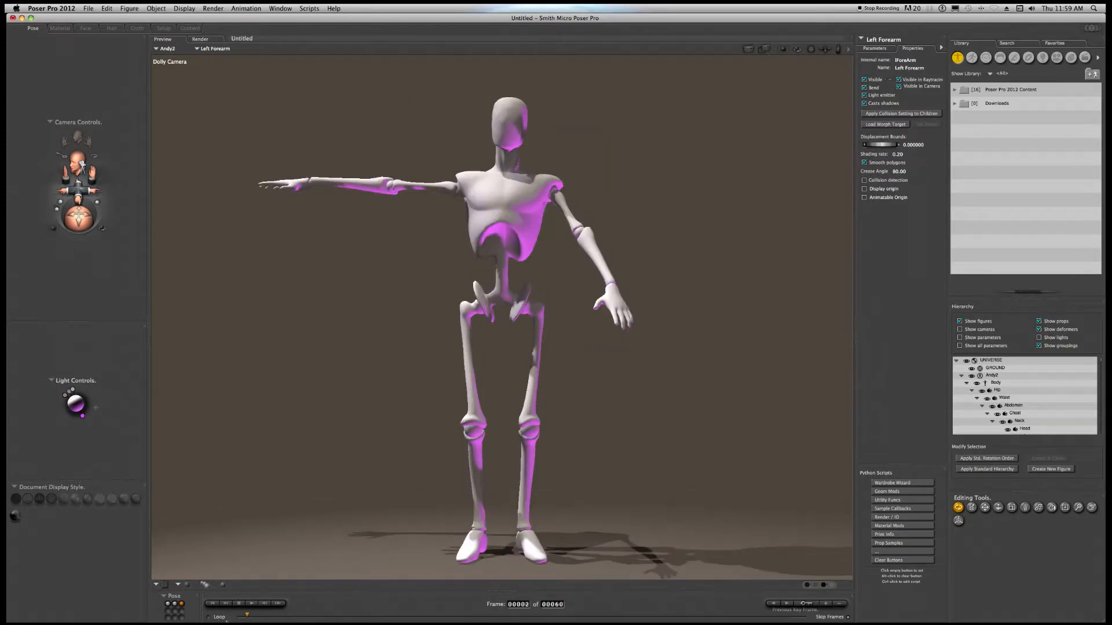
{"action": "left_click", "coordinate": [238, 617]}
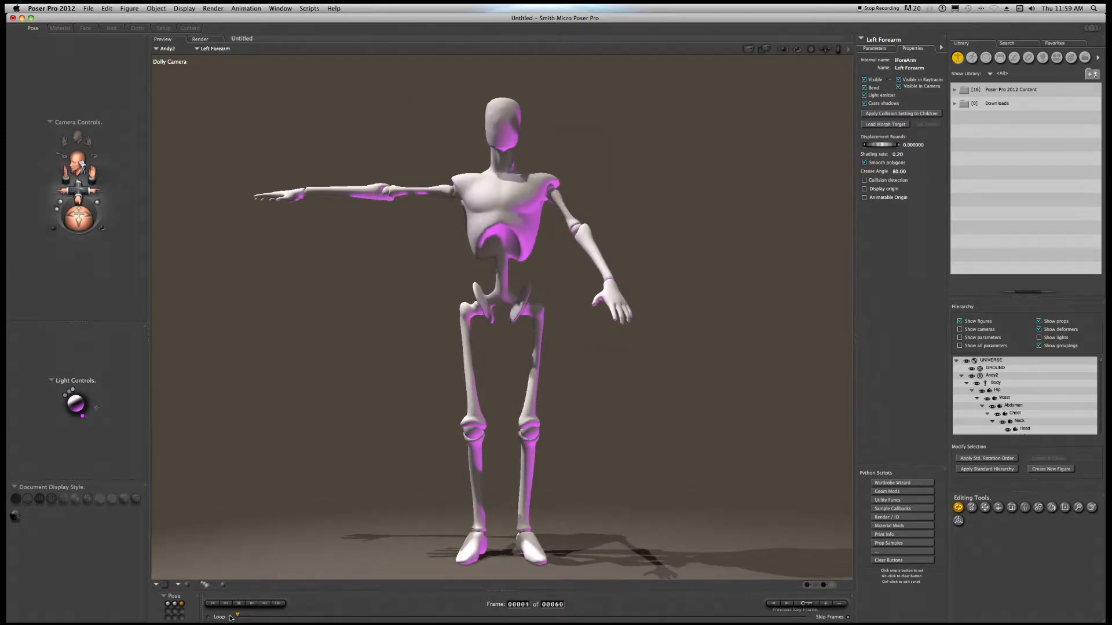
Step: Reduce the animation length to 1 frame and zero the figure
{"action": "left_click", "coordinate": [550, 604]}
{"action": "type", "text": "1"}
{"action": "key", "text": "Return"}
{"action": "left_click", "coordinate": [129, 8]}
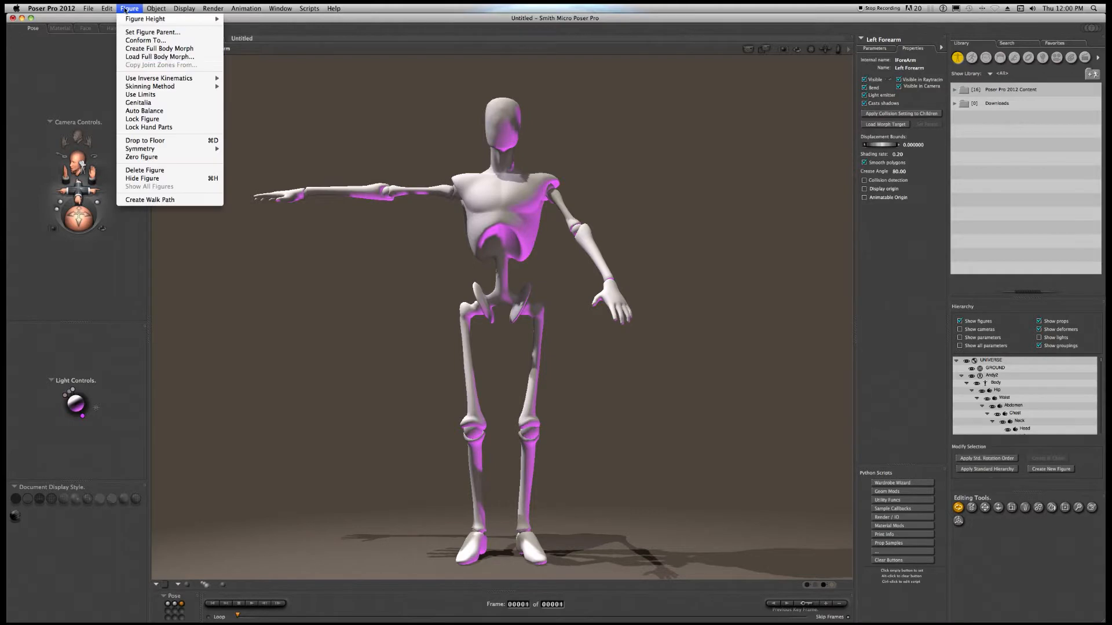
{"action": "left_click", "coordinate": [149, 158]}
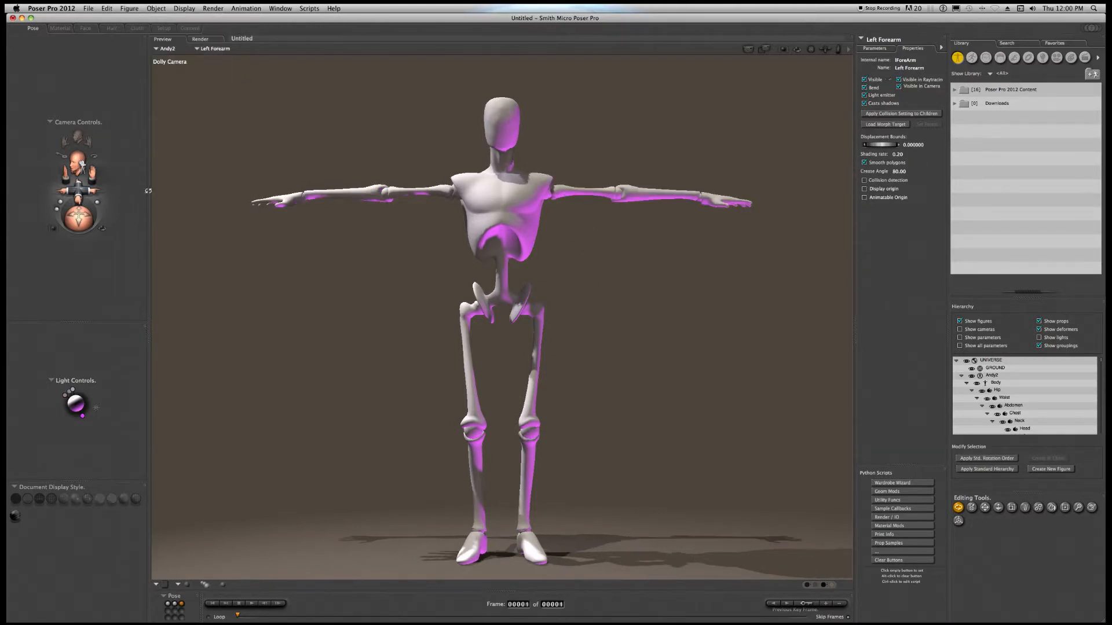
Step: Set the animation length to 60 frames and expand the Poser Pro 2012 Content library
{"action": "left_click", "coordinate": [543, 603]}
{"action": "key", "text": "Return"}
{"action": "left_click_drag", "start_coordinate": [237, 618], "coordinate": [435, 622]}
{"action": "left_click_drag", "start_coordinate": [462, 622], "coordinate": [763, 622]}
{"action": "left_click_drag", "start_coordinate": [305, 620], "coordinate": [250, 620]}
{"action": "left_click", "coordinate": [955, 90]}
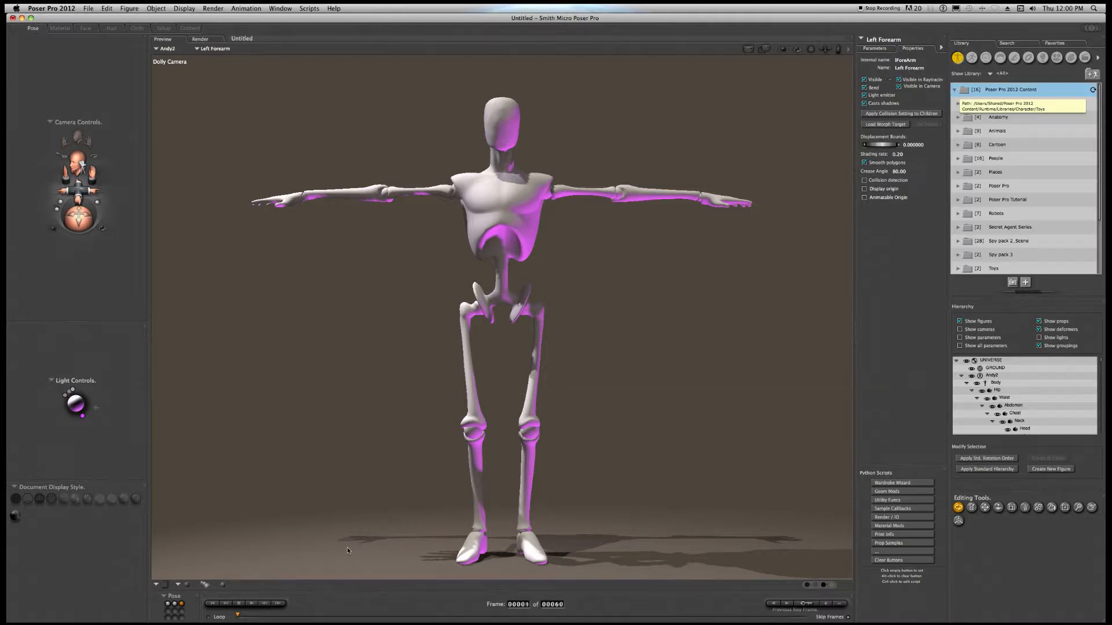
Step: At frame 45, bend the chest forward and scrub back to frame 1 to check the motion
{"action": "left_click_drag", "start_coordinate": [257, 619], "coordinate": [635, 621]}
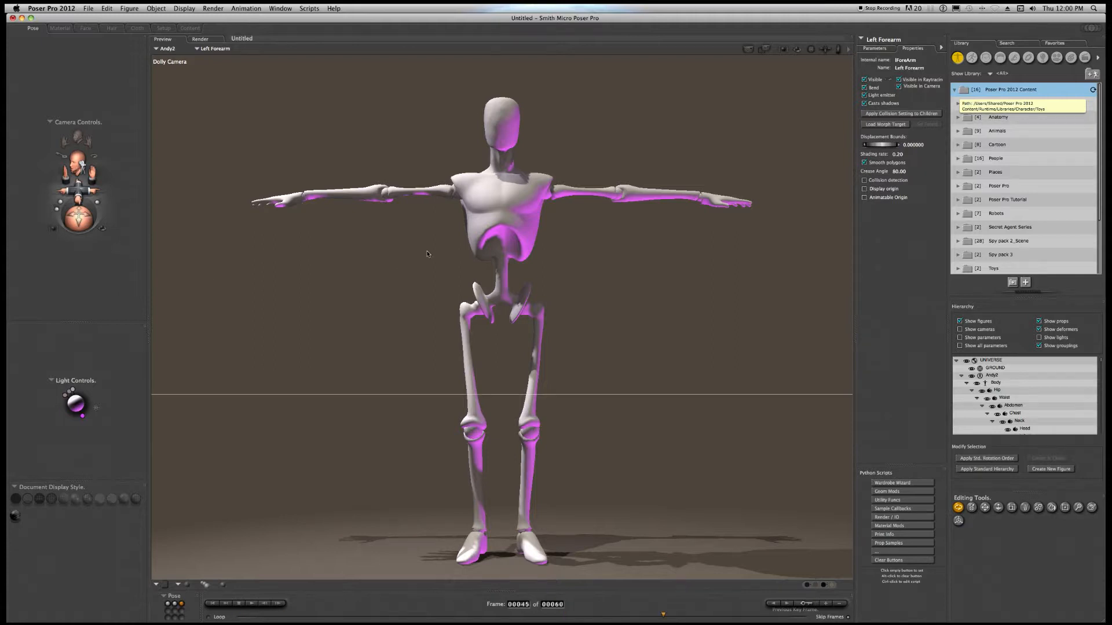
{"action": "left_click_drag", "start_coordinate": [496, 249], "coordinate": [498, 258]}
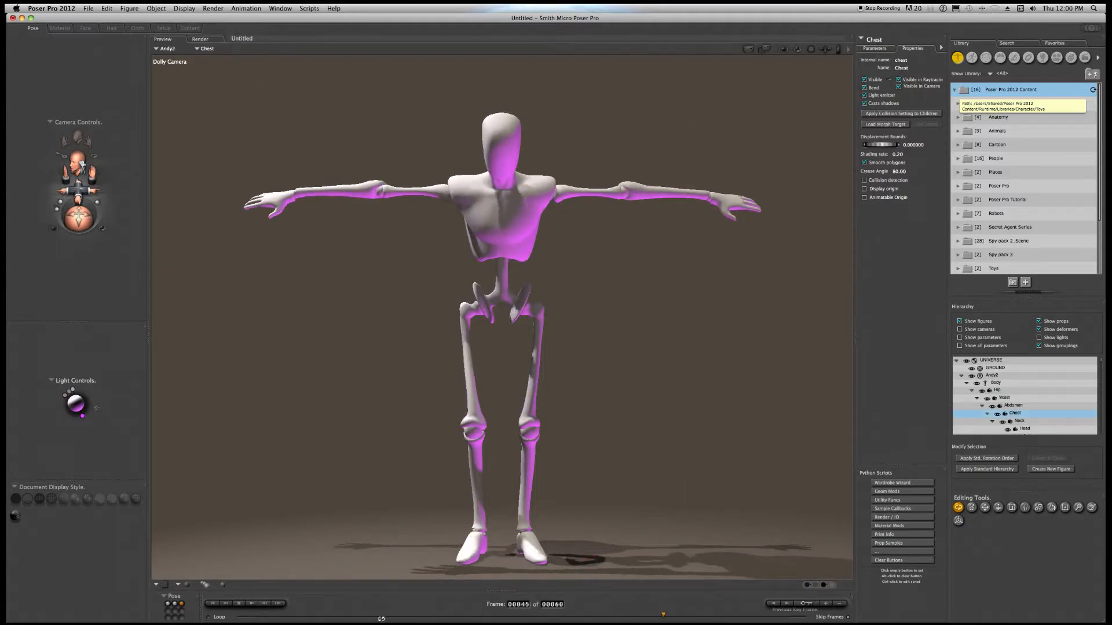
{"action": "left_click_drag", "start_coordinate": [657, 618], "coordinate": [161, 622]}
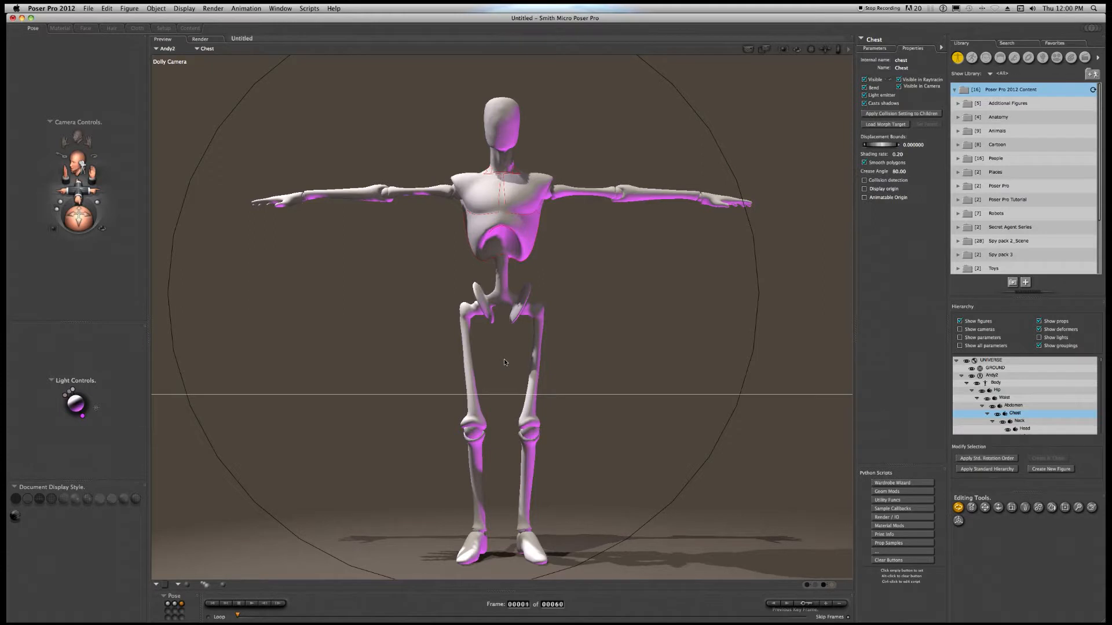
Step: Try adding the Alisha2 figure from the People > Alyson folder to the scene, and undo the addition
{"action": "left_click", "coordinate": [959, 119]}
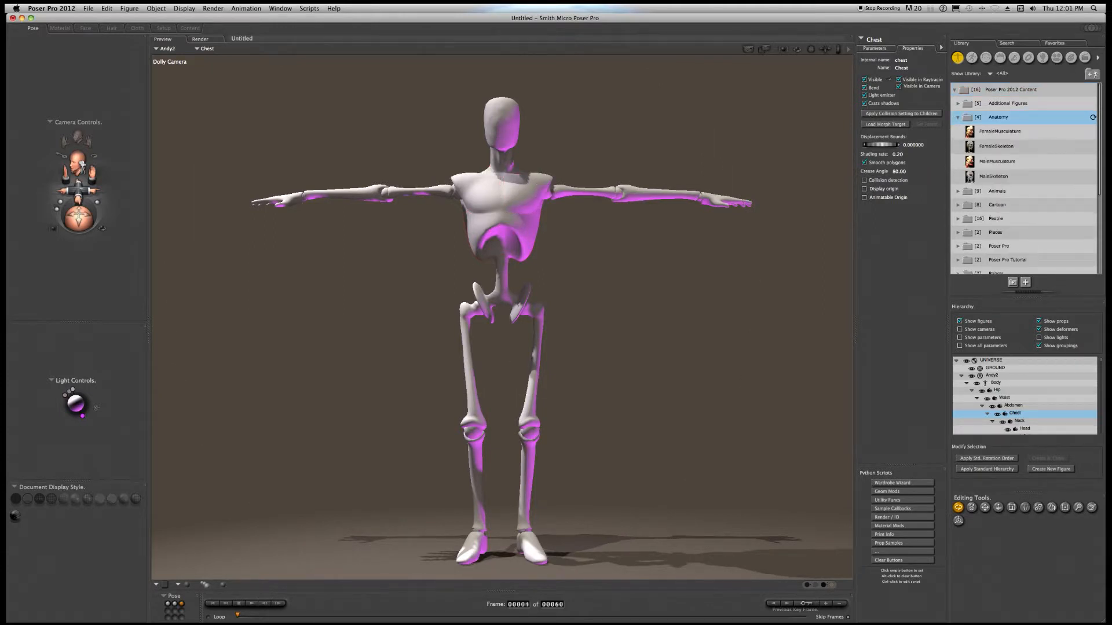
{"action": "left_click", "coordinate": [977, 218]}
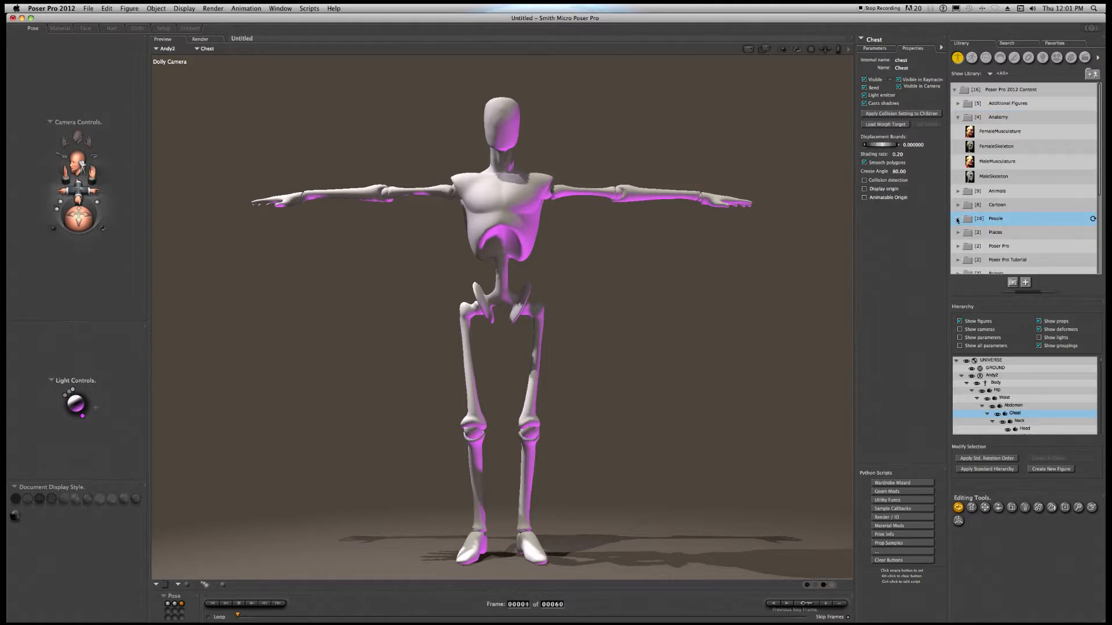
{"action": "left_click", "coordinate": [959, 220]}
{"action": "left_click", "coordinate": [993, 232]}
{"action": "left_click", "coordinate": [962, 233]}
{"action": "left_click", "coordinate": [988, 265]}
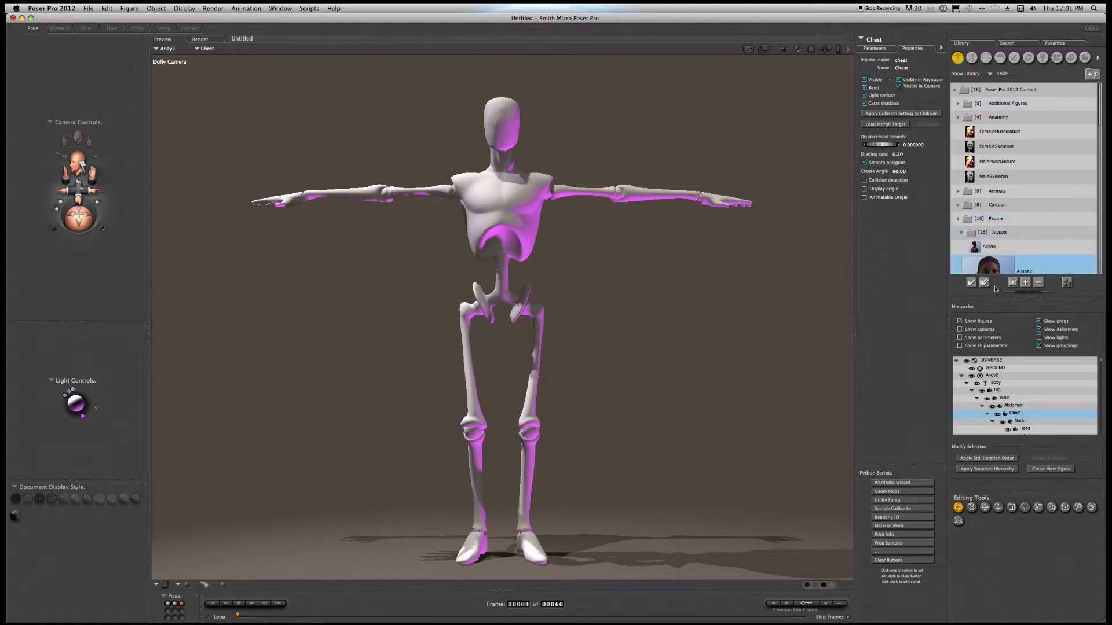
{"action": "left_click_drag", "start_coordinate": [1098, 116], "coordinate": [1099, 138]}
{"action": "double_click", "coordinate": [988, 194]}
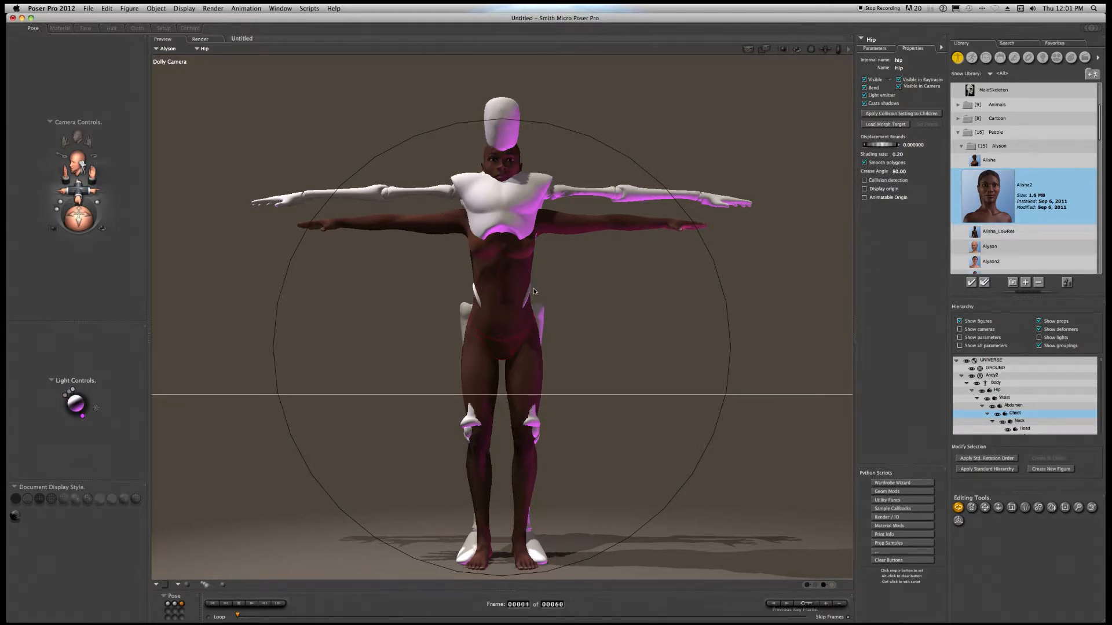
{"action": "key", "text": "super+z"}
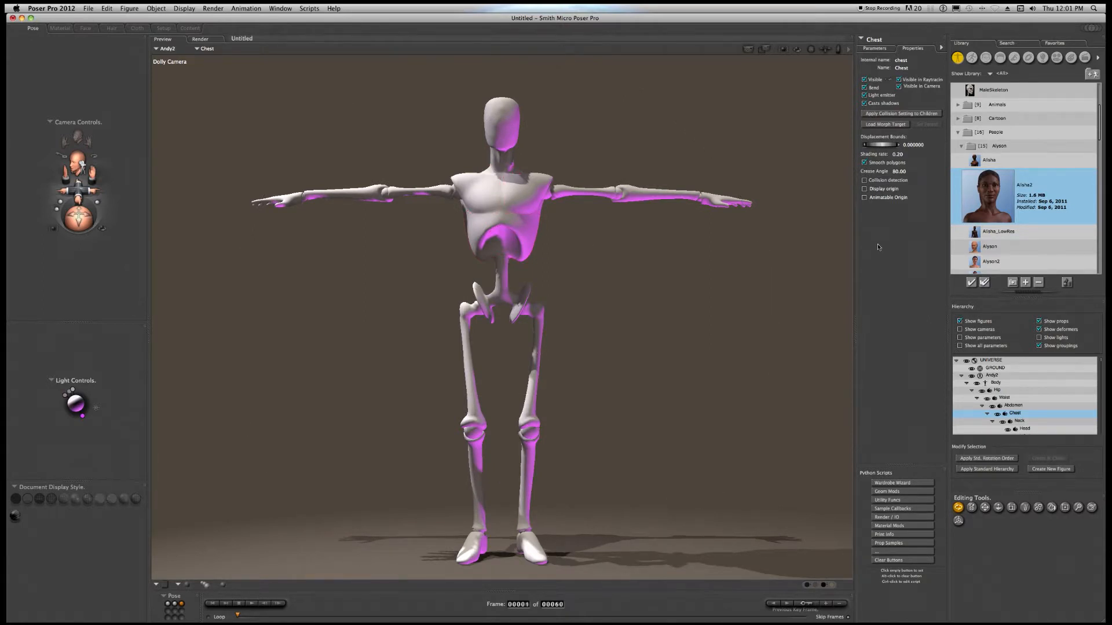
Step: Try replacing the figure with Alisha2, keeping modified geometries and attached props, deformers and figures, scrub to frame 18, and undo the replacement
{"action": "left_click", "coordinate": [971, 282]}
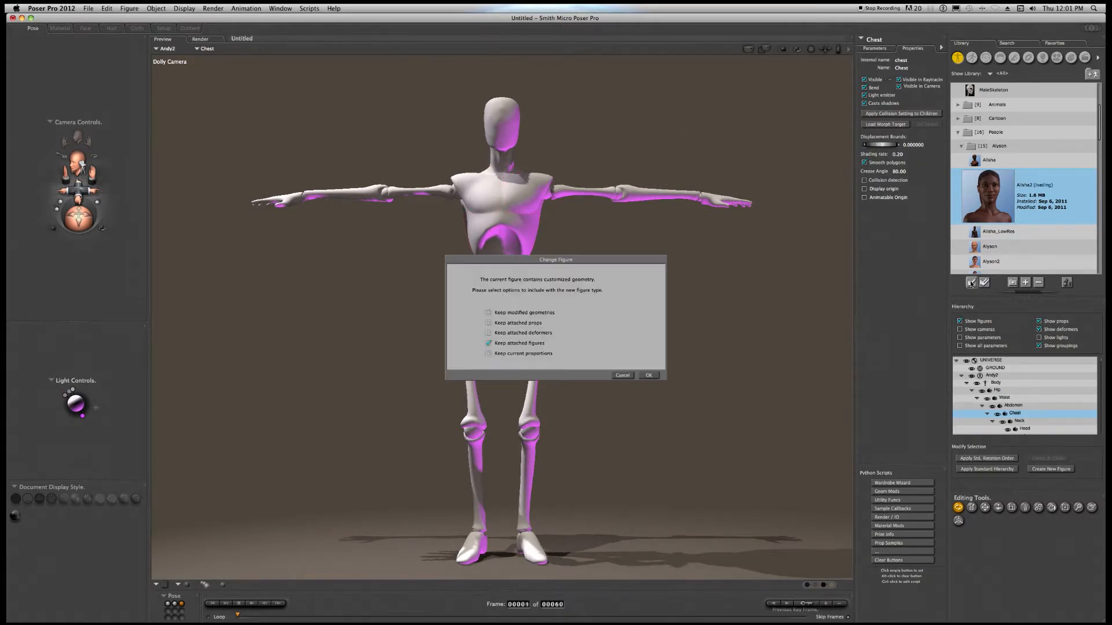
{"action": "left_click", "coordinate": [533, 313]}
{"action": "left_click", "coordinate": [525, 323]}
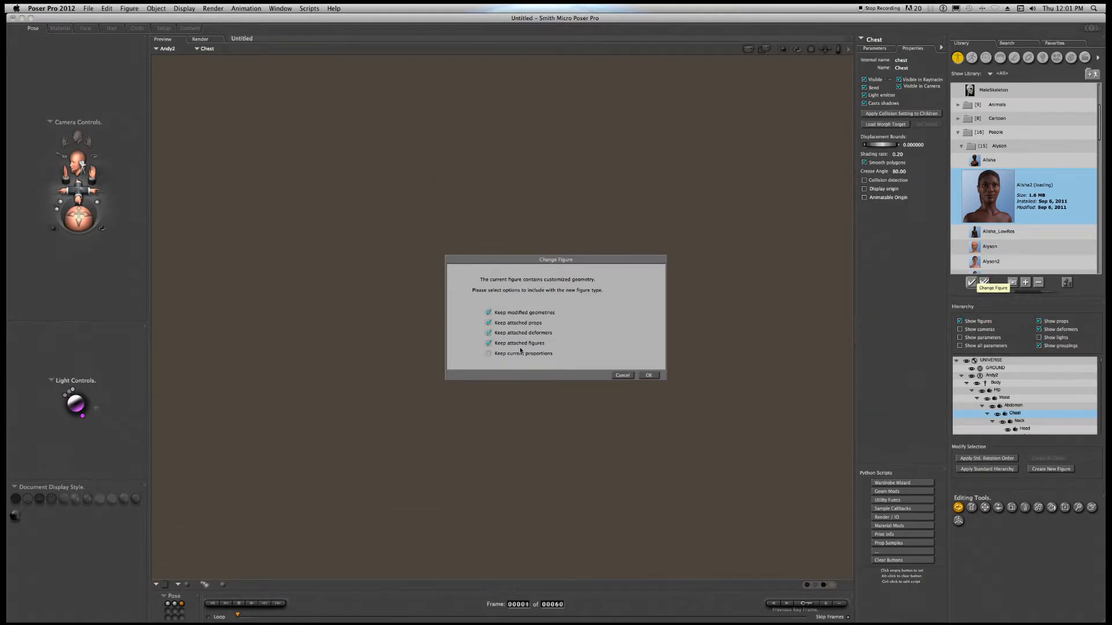
{"action": "left_click", "coordinate": [648, 375]}
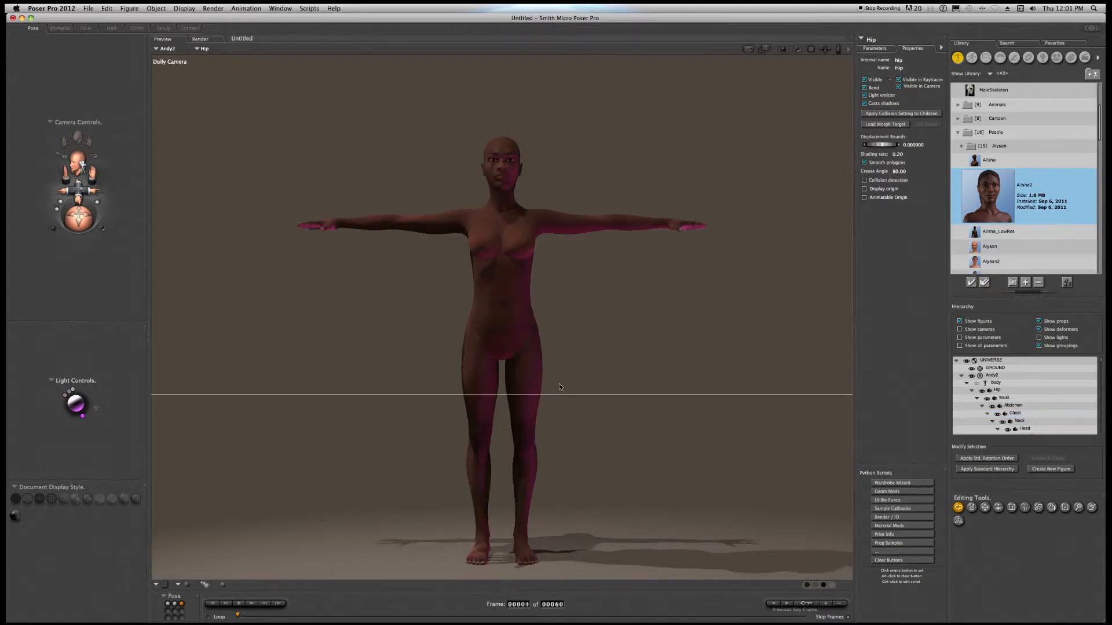
{"action": "left_click_drag", "start_coordinate": [305, 613], "coordinate": [230, 617]}
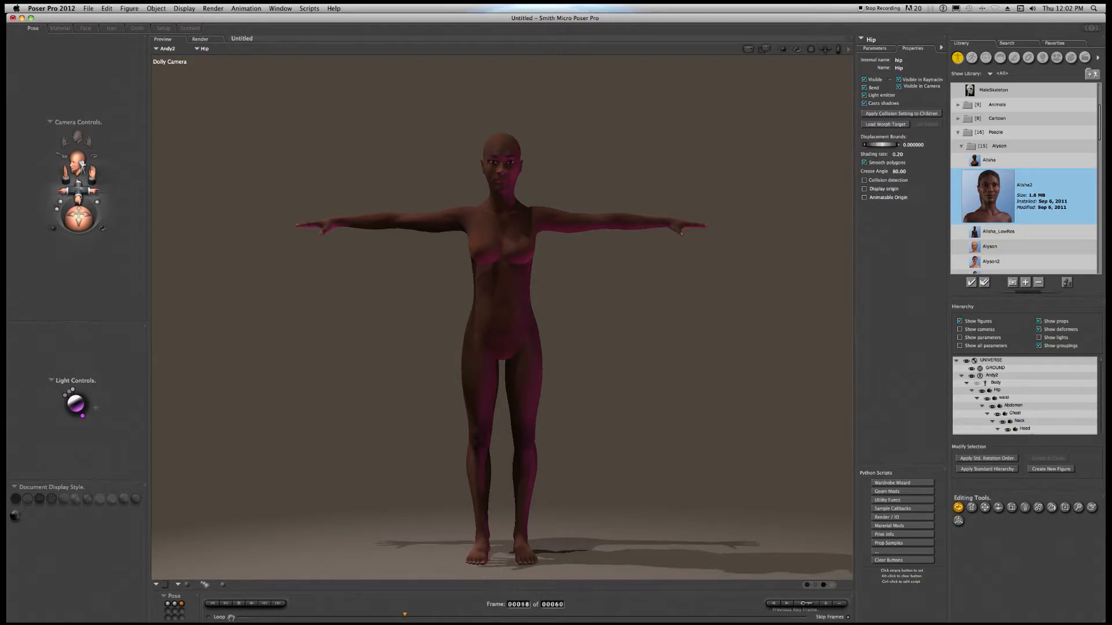
{"action": "key", "text": "super+z"}
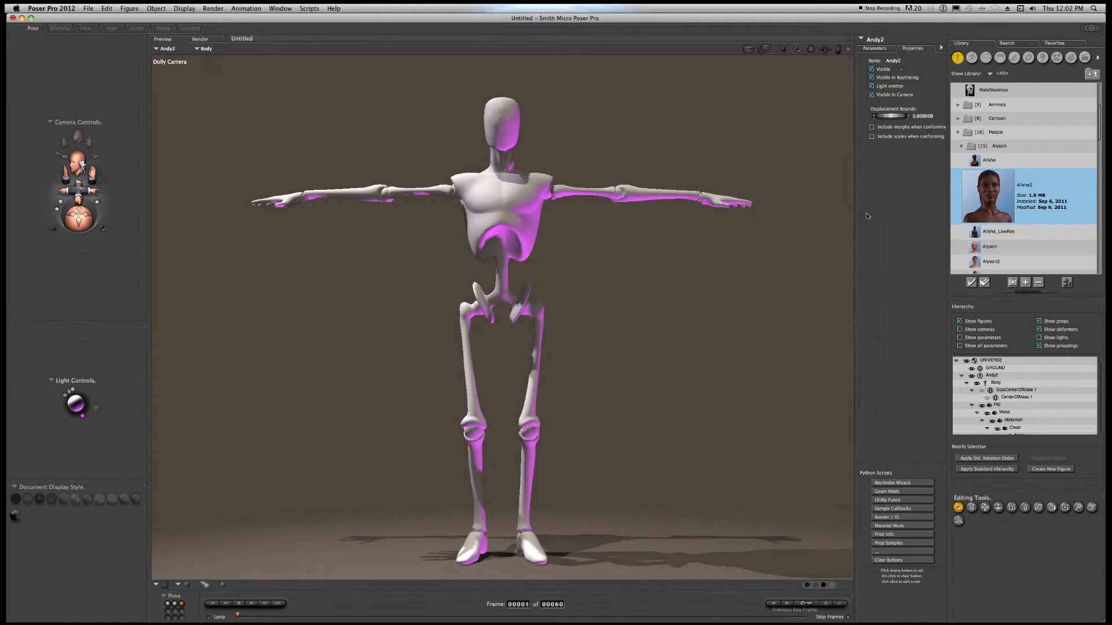
Step: Look through the remaining Alyson figures and the other character folders under People in the figure library
{"action": "left_click_drag", "start_coordinate": [1099, 129], "coordinate": [1099, 176]}
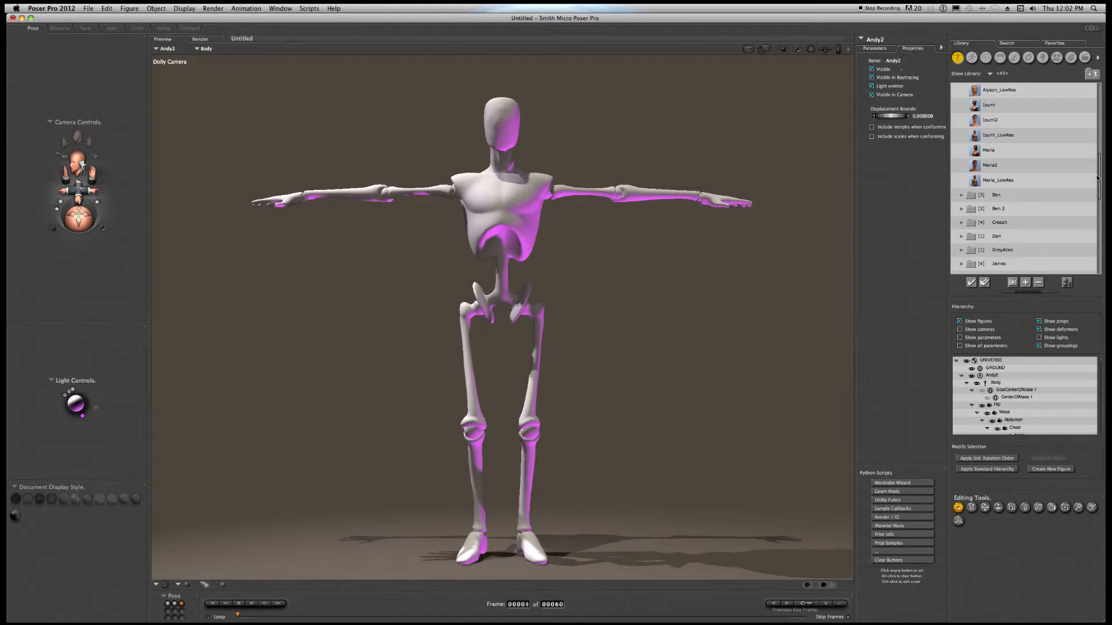
{"action": "left_click_drag", "start_coordinate": [1099, 179], "coordinate": [1091, 168]}
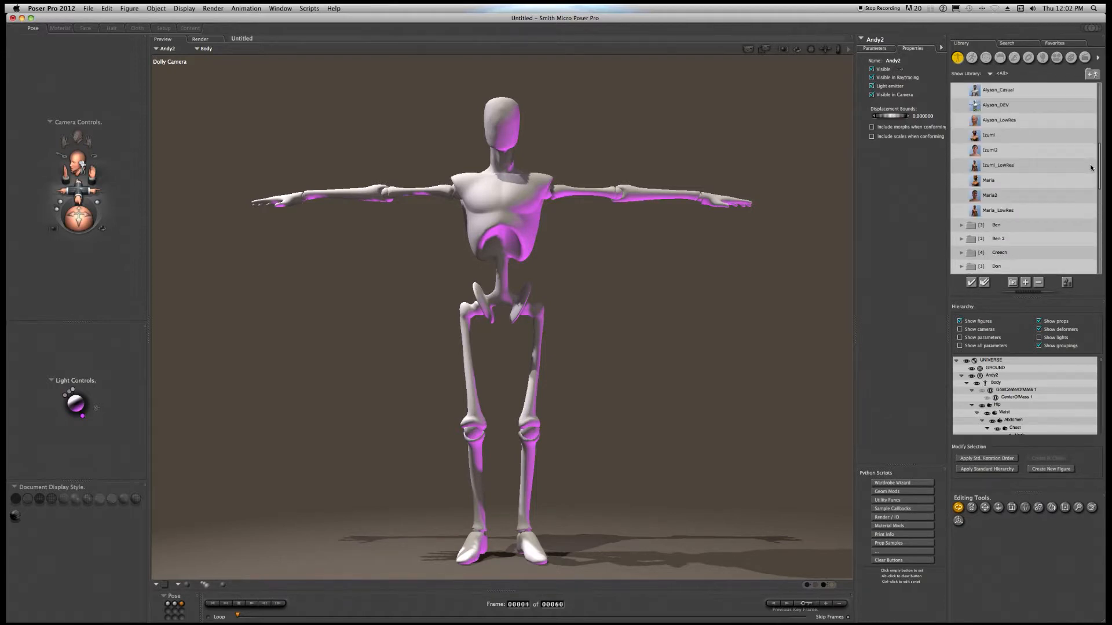
{"action": "scroll", "coordinate": [1091, 168], "scroll_direction": "up", "scroll_amount": 5}
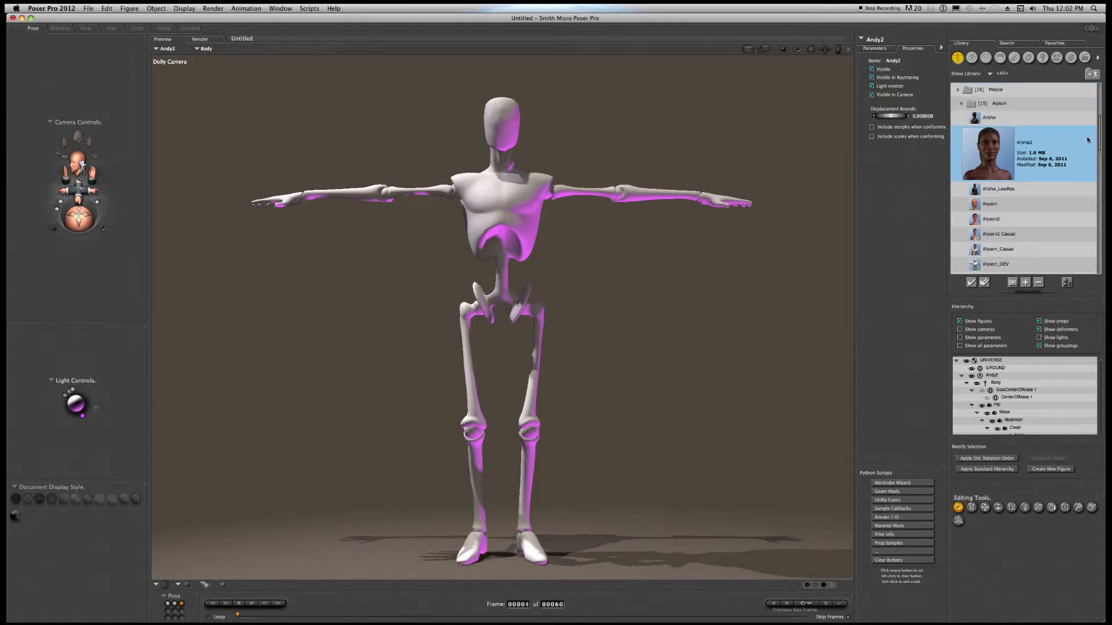
{"action": "scroll", "coordinate": [1088, 139], "scroll_direction": "up", "scroll_amount": 2}
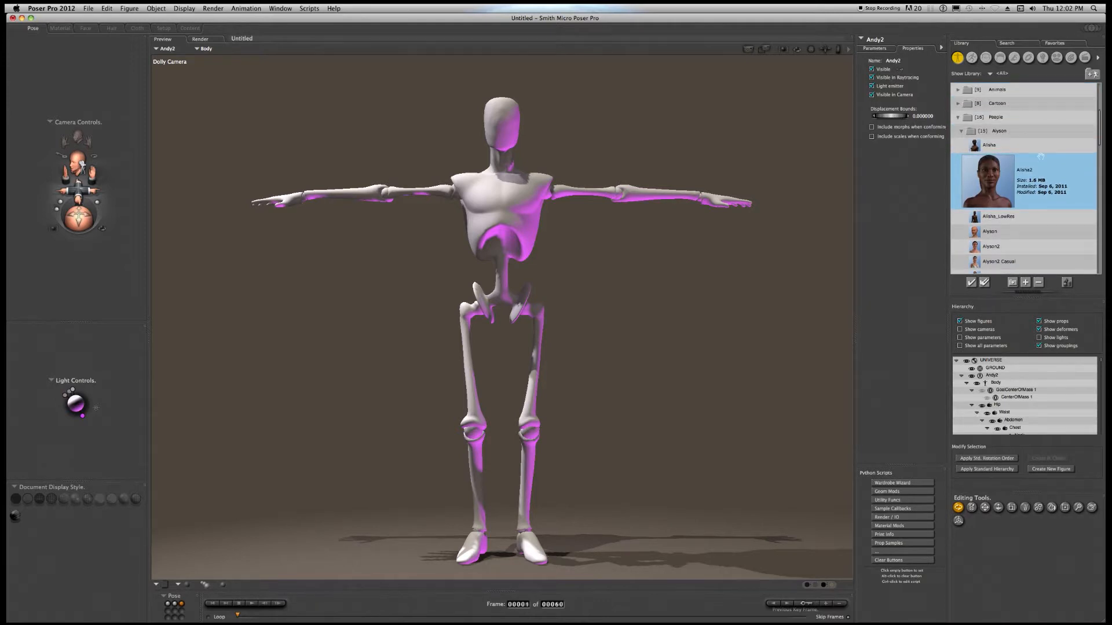
{"action": "scroll", "coordinate": [1000, 169], "scroll_direction": "down", "scroll_amount": 5}
{"action": "scroll", "coordinate": [991, 186], "scroll_direction": "down", "scroll_amount": 5}
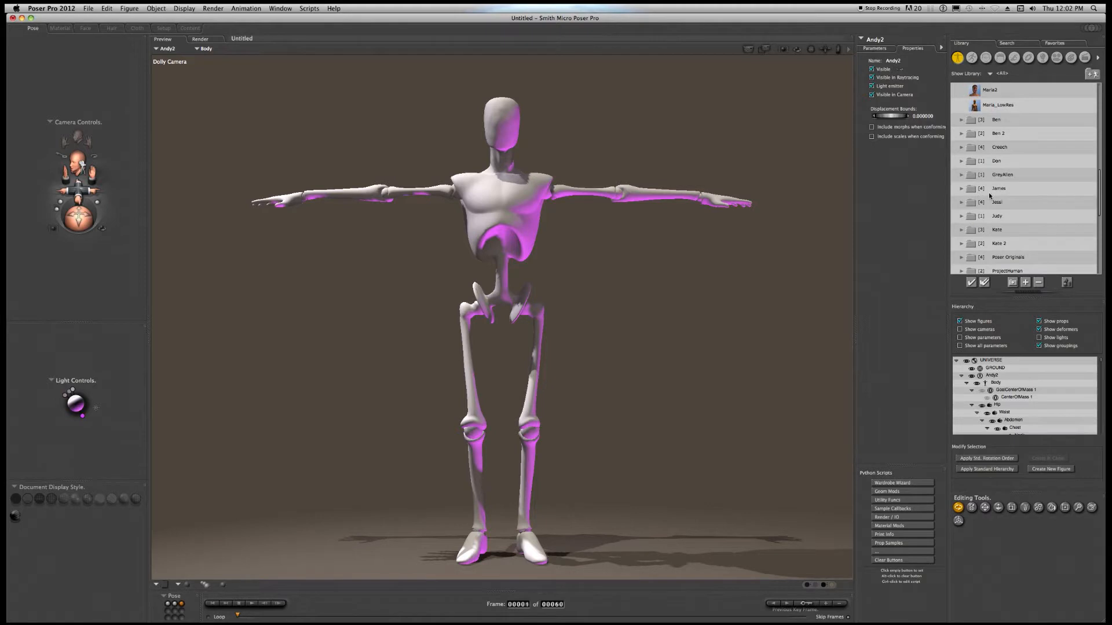
Step: Switch the library to poses, expand Poser Pro 2012 Content, and browse the JCM-Phoebe and Koshini2 folders under Cartoon
{"action": "left_click", "coordinate": [971, 58]}
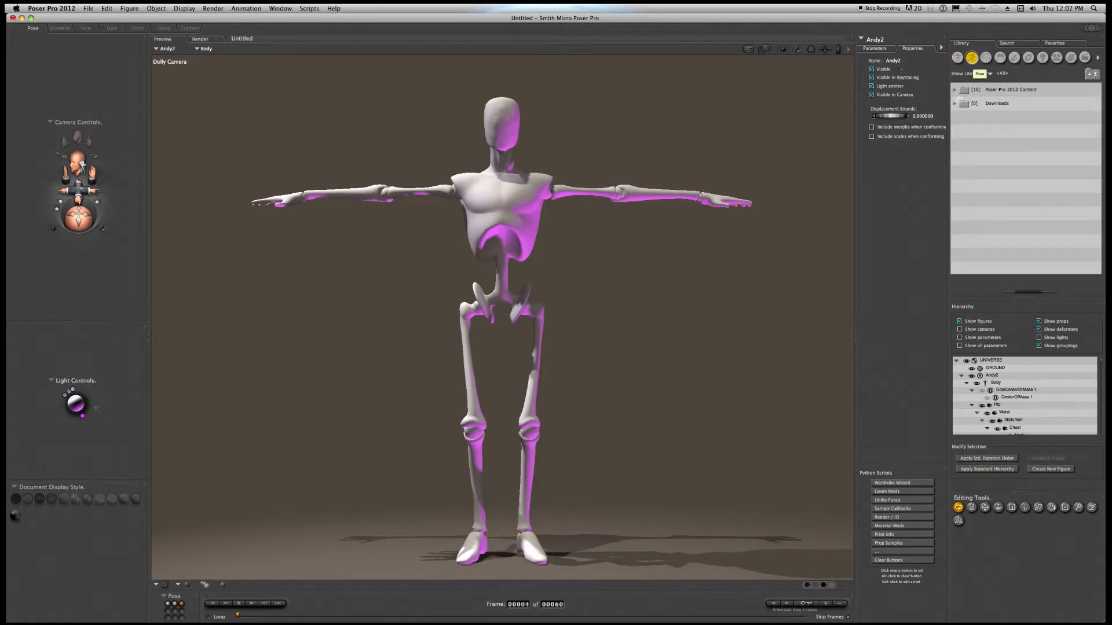
{"action": "left_click", "coordinate": [954, 89]}
{"action": "left_click", "coordinate": [997, 131]}
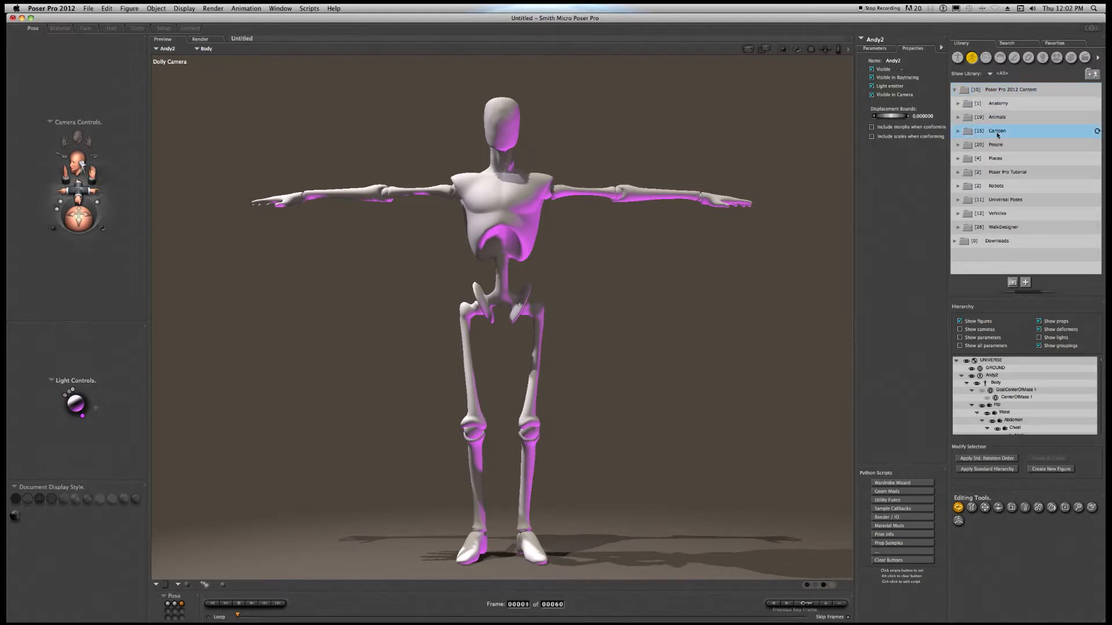
{"action": "left_click", "coordinate": [986, 174]}
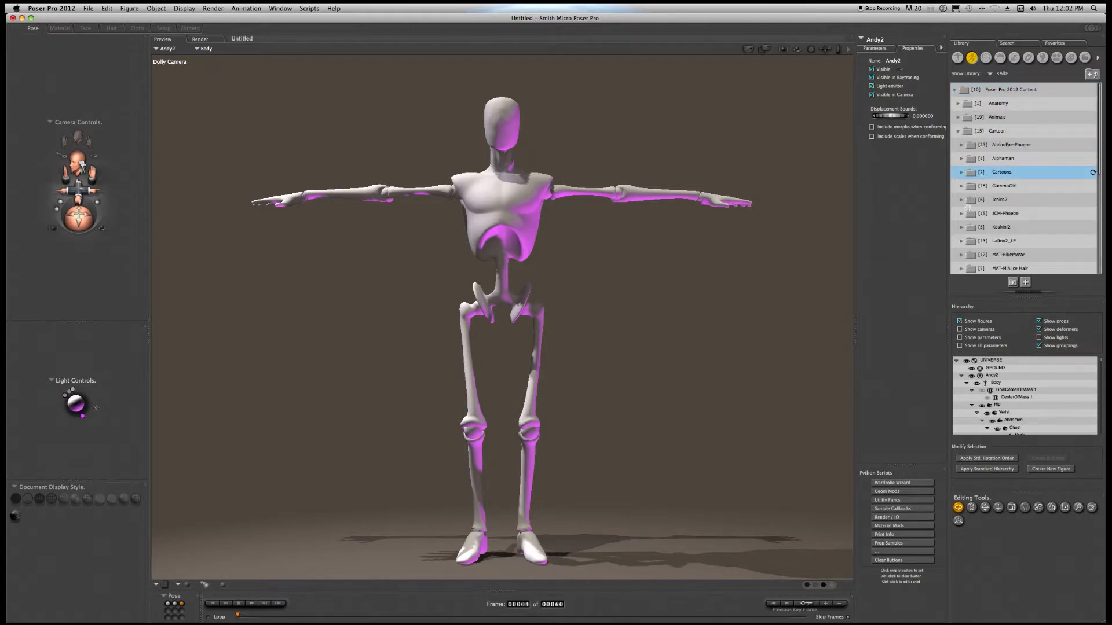
{"action": "left_click", "coordinate": [965, 211]}
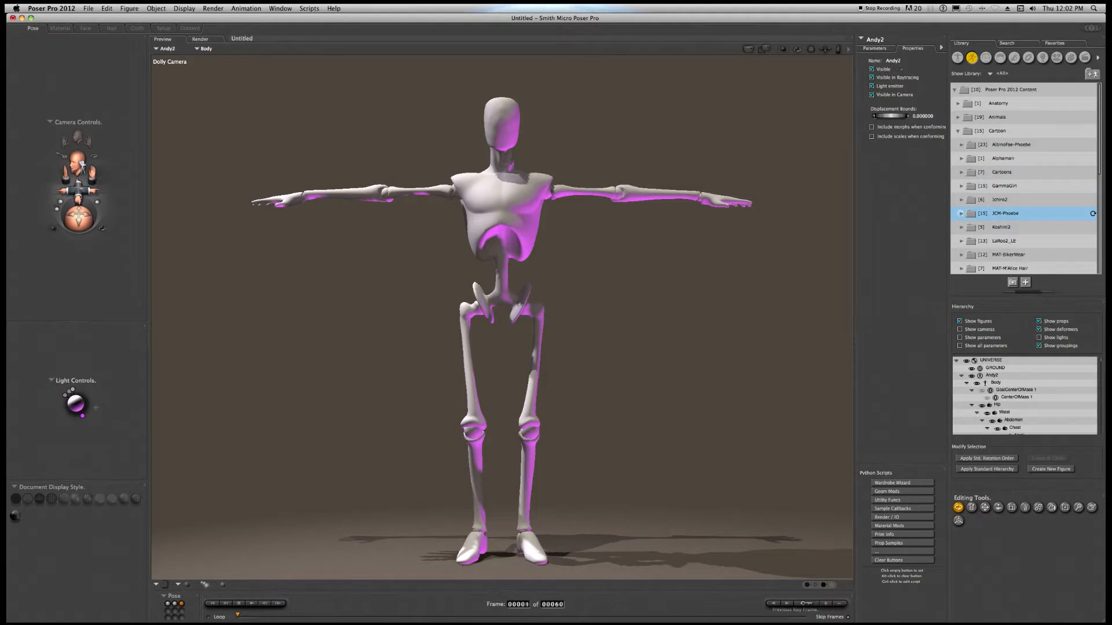
{"action": "left_click", "coordinate": [961, 214]}
{"action": "scroll", "coordinate": [980, 225], "scroll_direction": "down", "scroll_amount": 10}
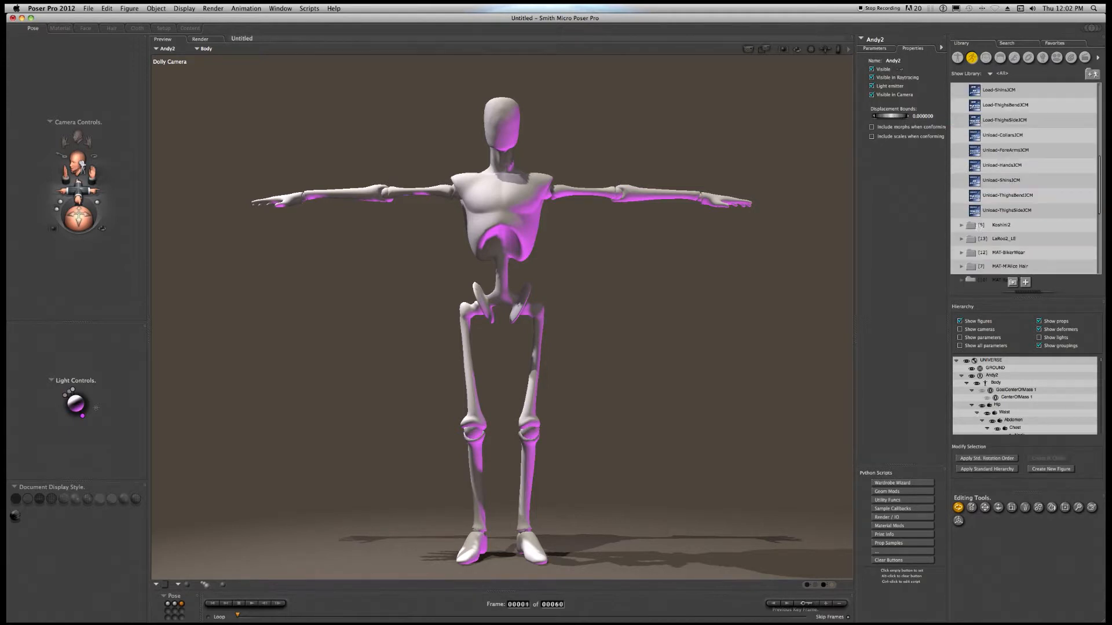
{"action": "left_click", "coordinate": [980, 226]}
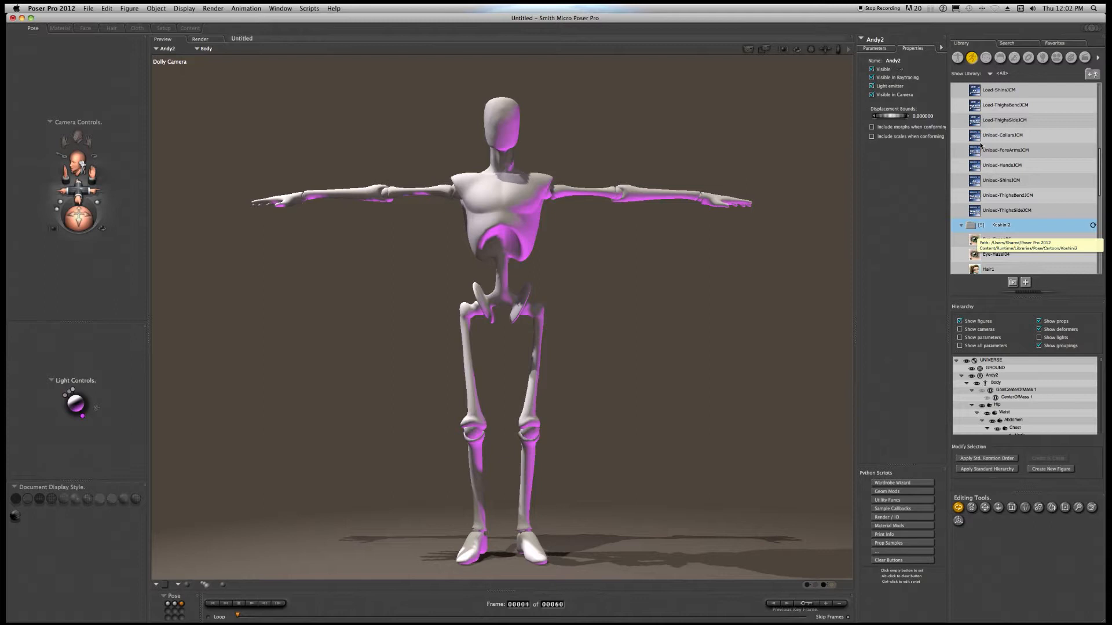
{"action": "scroll", "coordinate": [980, 146], "scroll_direction": "down", "scroll_amount": 5}
{"action": "scroll", "coordinate": [982, 174], "scroll_direction": "down", "scroll_amount": 3}
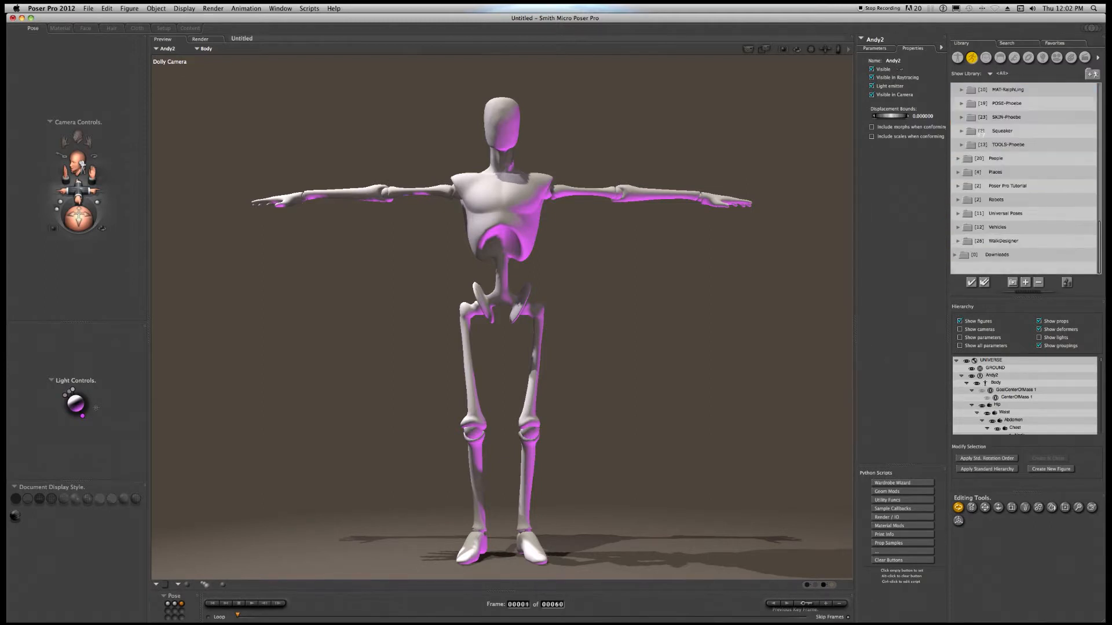
Step: Preview the AllFours and Stand poses in the Squeaker folder of the pose library
{"action": "left_click", "coordinate": [981, 132]}
{"action": "left_click", "coordinate": [962, 131]}
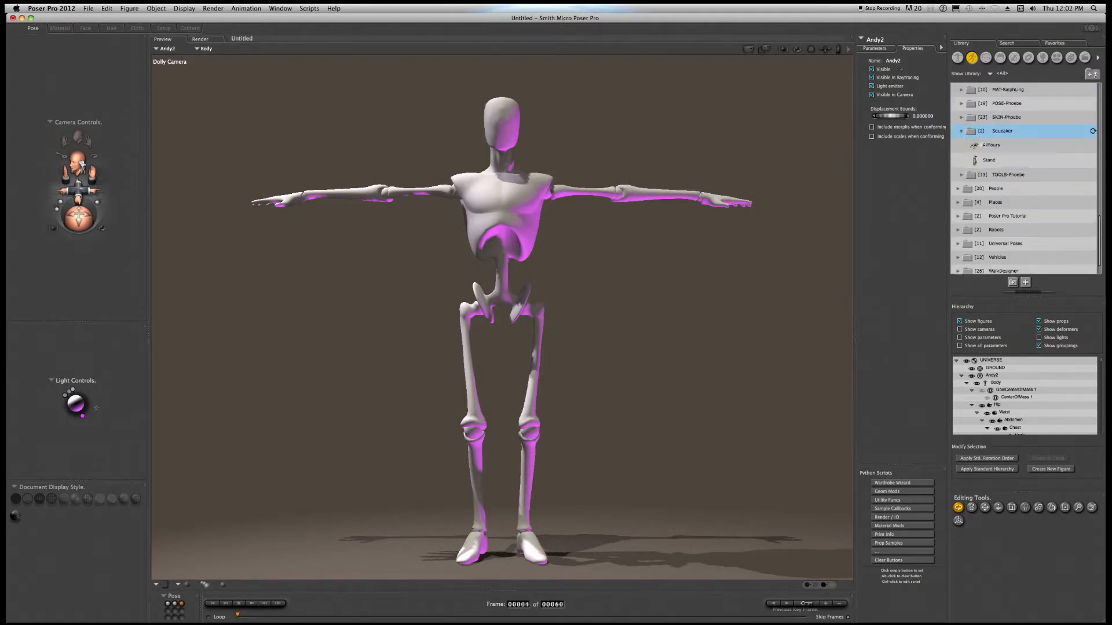
{"action": "left_click", "coordinate": [988, 146]}
{"action": "left_click", "coordinate": [988, 163]}
{"action": "left_click", "coordinate": [988, 148]}
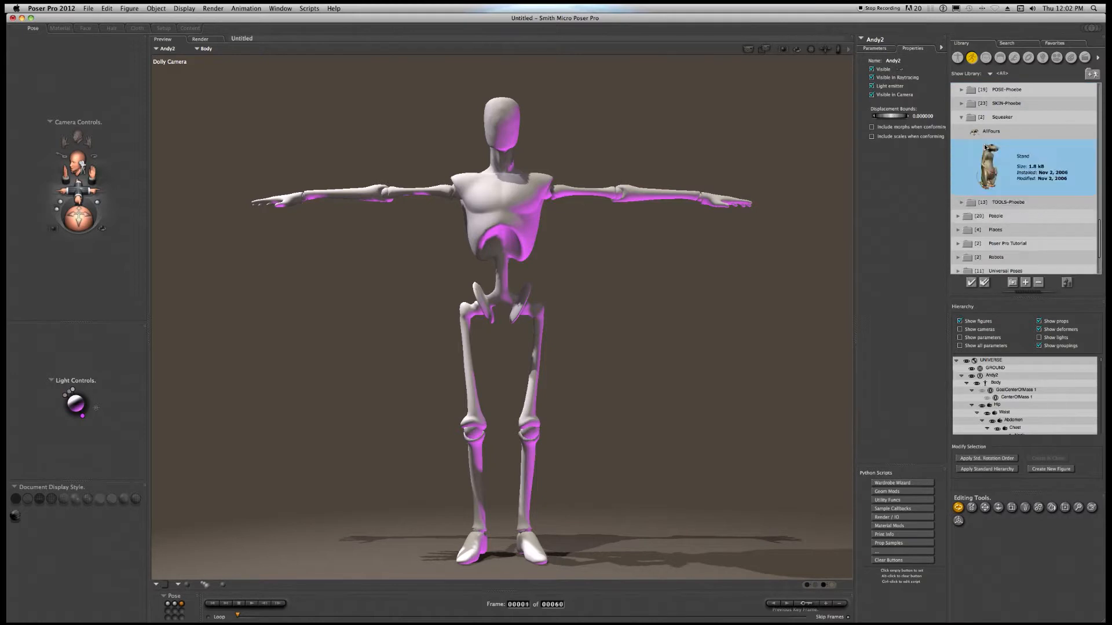
Step: Apply the CatchingCab pose from the People > Alyson > Action folder to the figure at frame 1
{"action": "left_click", "coordinate": [972, 178]}
{"action": "left_click_drag", "start_coordinate": [972, 179], "coordinate": [969, 175]}
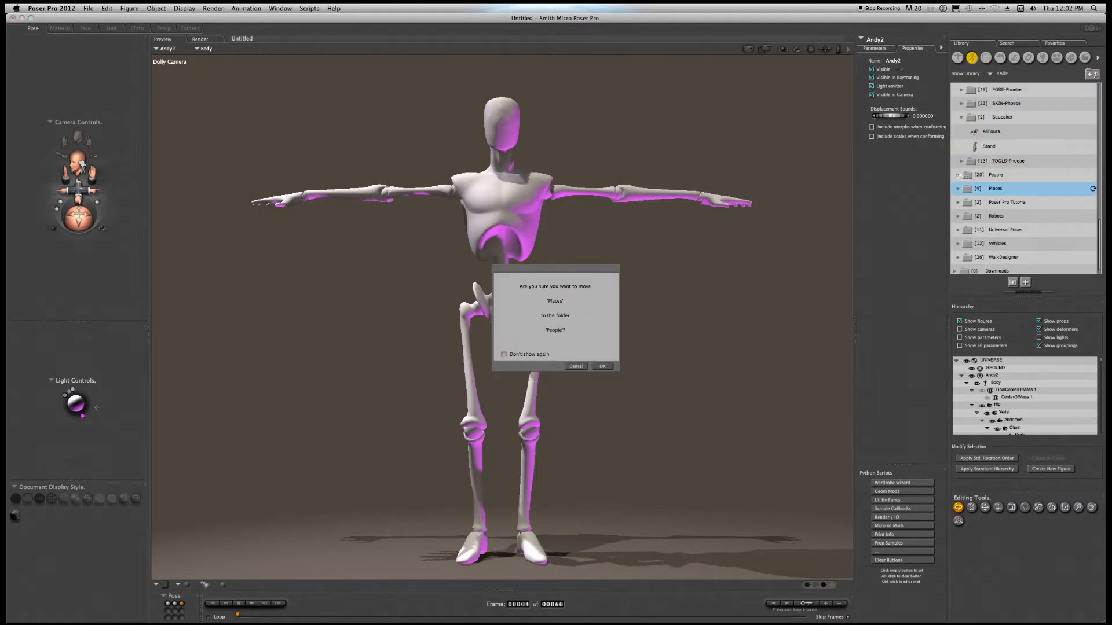
{"action": "key", "text": "Return"}
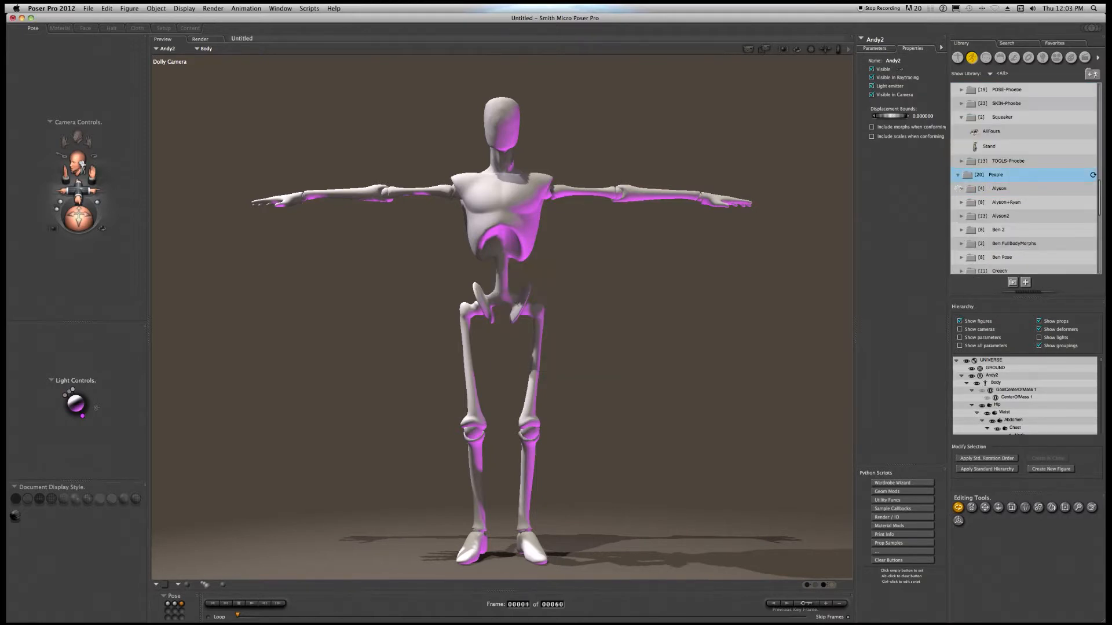
{"action": "left_click", "coordinate": [960, 188]}
{"action": "left_click", "coordinate": [964, 202]}
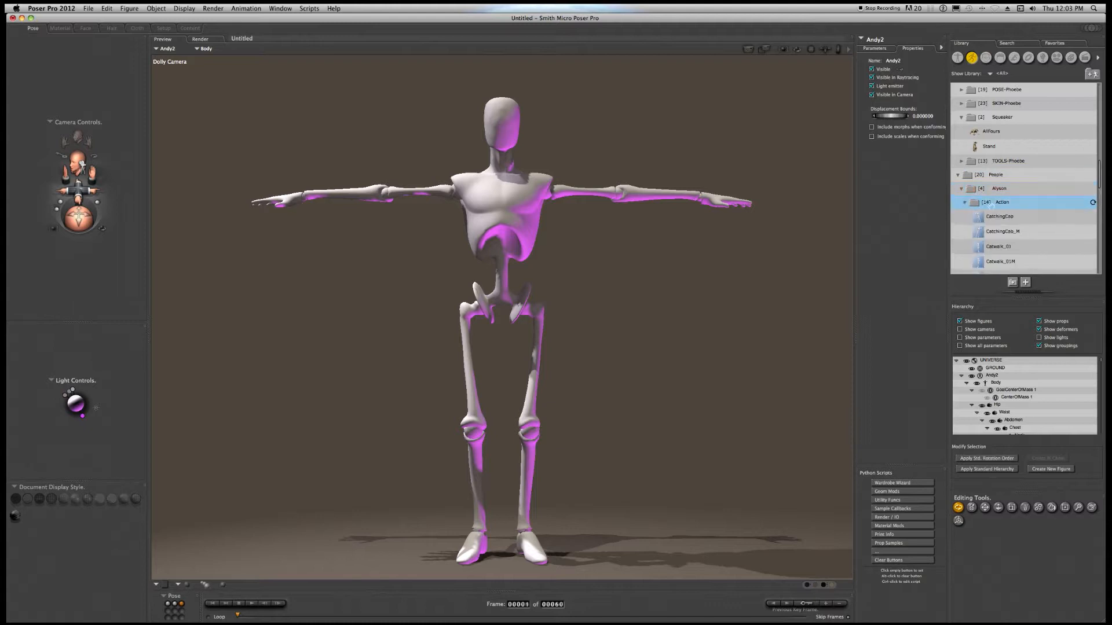
{"action": "left_click", "coordinate": [988, 216]}
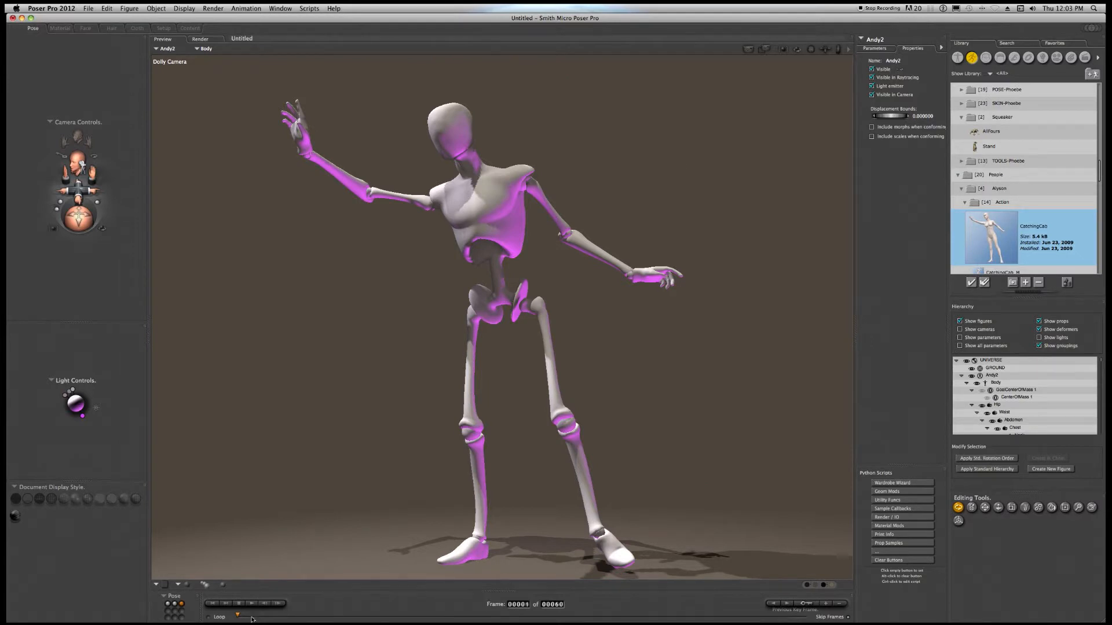
Step: At frame 60, apply the Catwalk_01M pose from the Action folder and scrub the timeline to check the transition
{"action": "left_click_drag", "start_coordinate": [238, 616], "coordinate": [731, 615]}
{"action": "left_click_drag", "start_coordinate": [843, 623], "coordinate": [806, 616]}
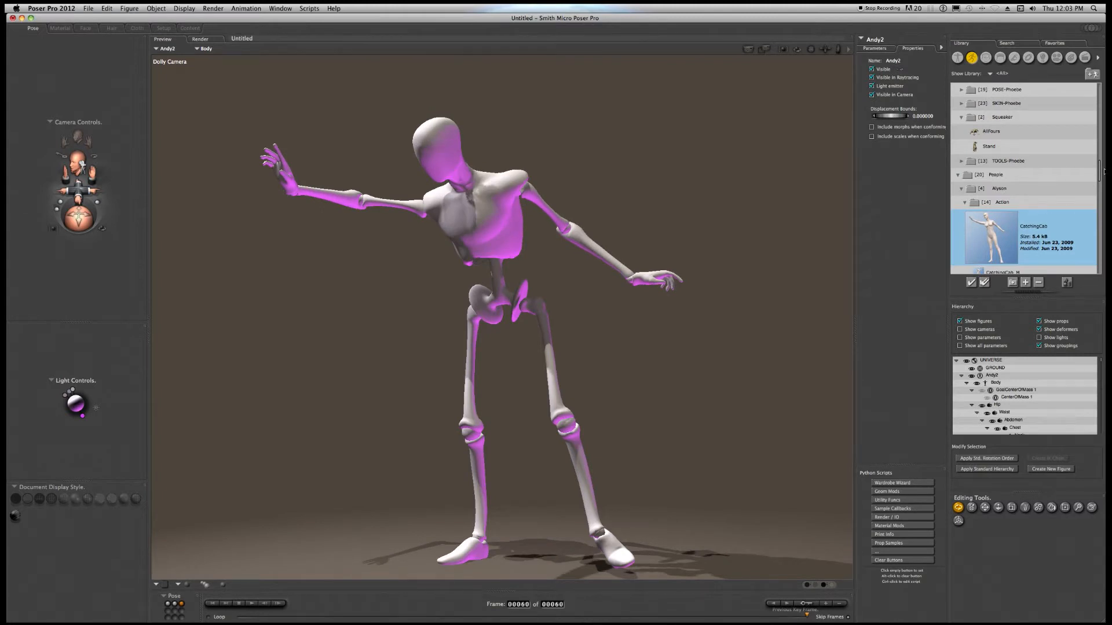
{"action": "scroll", "coordinate": [1100, 169], "scroll_direction": "down", "scroll_amount": 4}
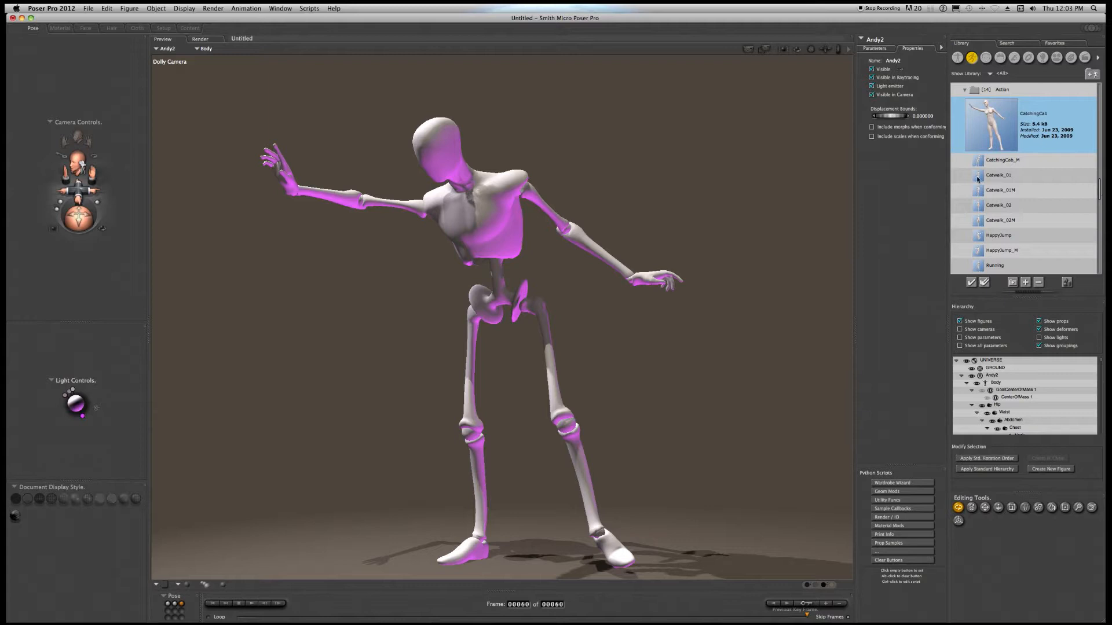
{"action": "left_click", "coordinate": [977, 176]}
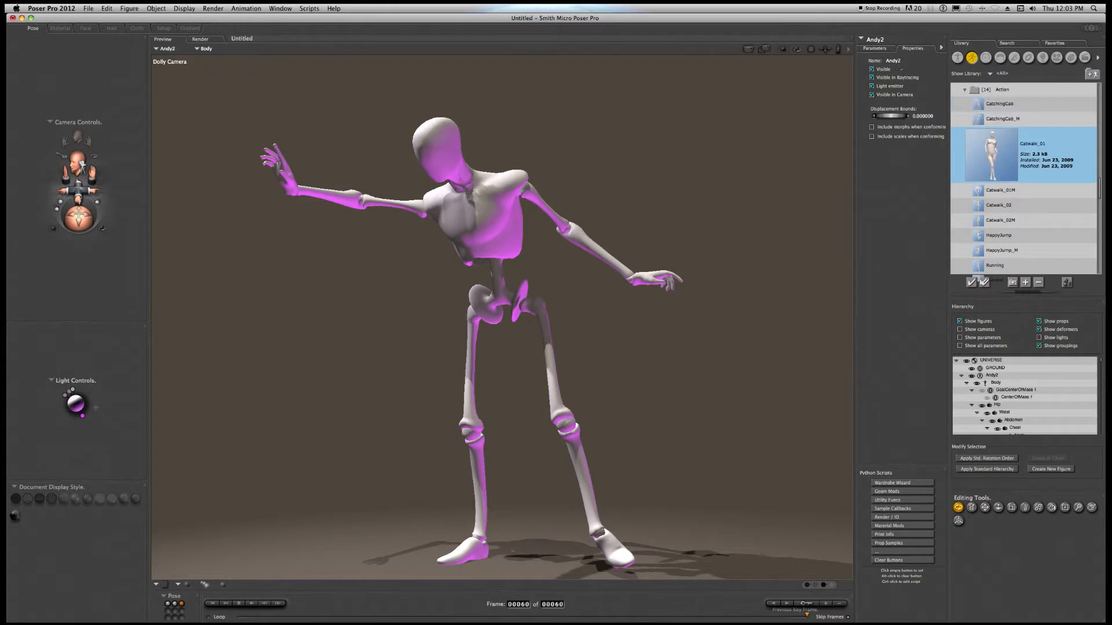
{"action": "left_click", "coordinate": [994, 190]}
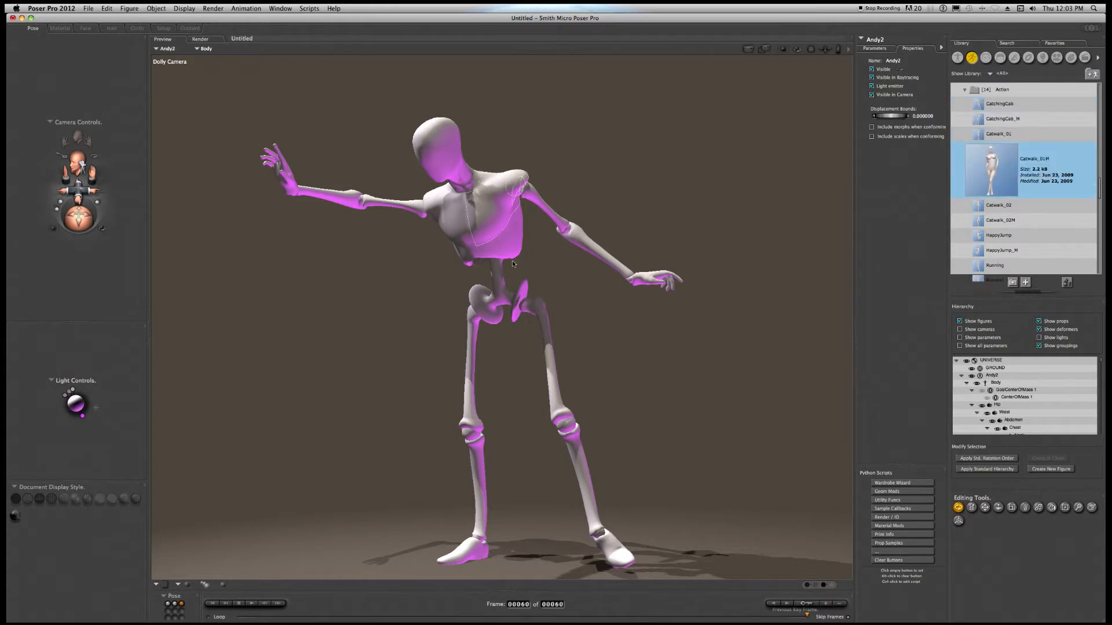
{"action": "mouse_move", "coordinate": [806, 615]}
{"action": "left_mouse_down"}
{"action": "mouse_move", "coordinate": [557, 595]}
{"action": "mouse_move", "coordinate": [146, 612]}
{"action": "left_mouse_up"}
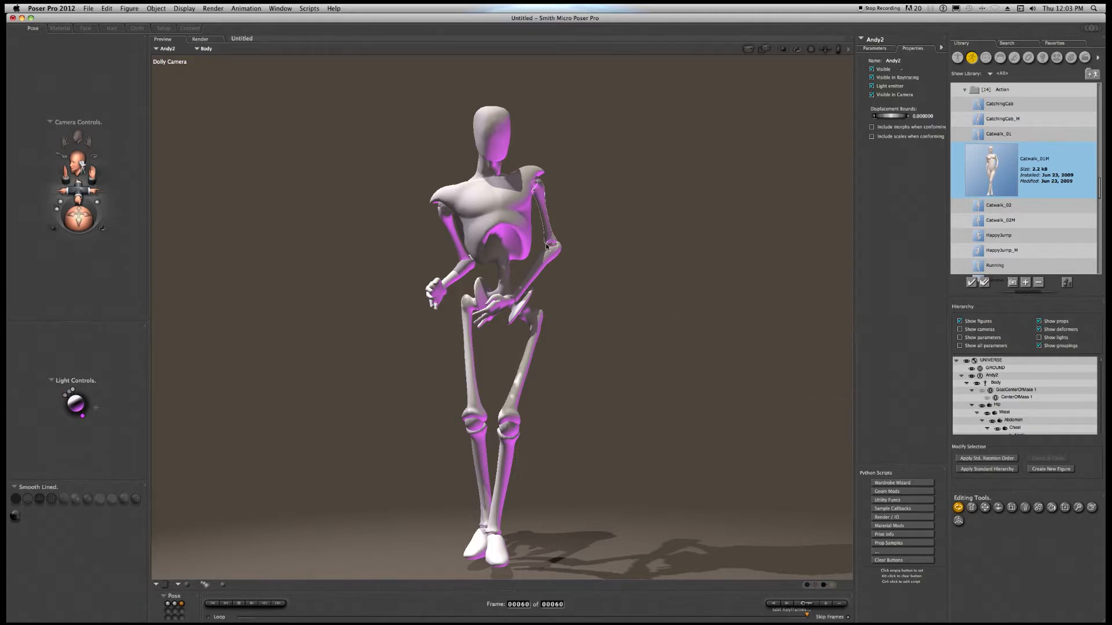
Step: At frame 60, swing the left shoulder outward from the body and scrub back to frame 34 to check the motion
{"action": "left_click_drag", "start_coordinate": [552, 237], "coordinate": [659, 252]}
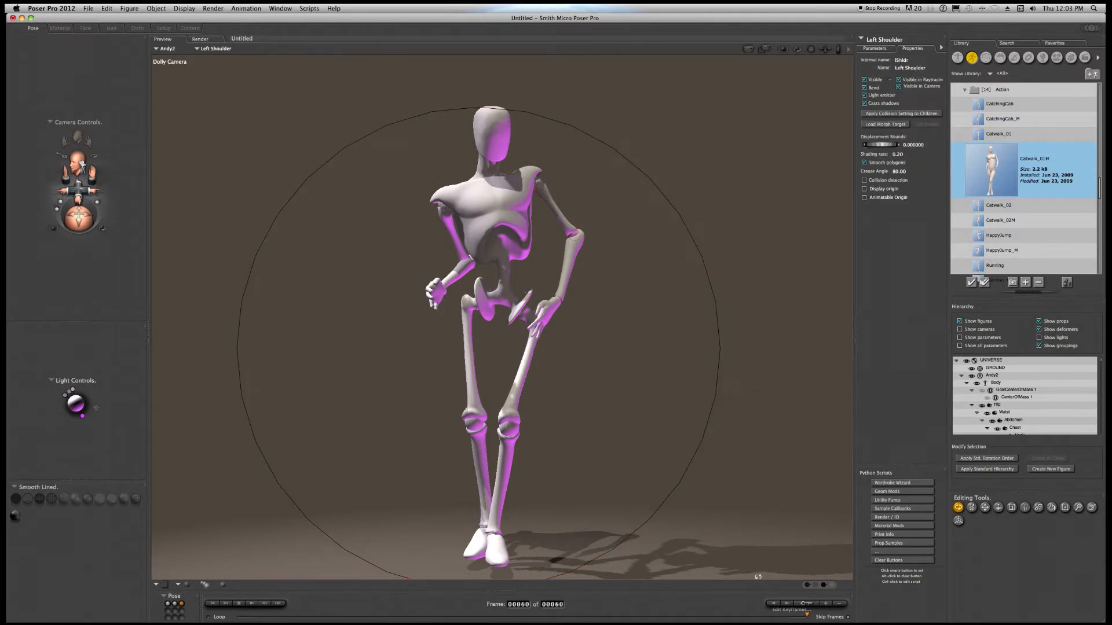
{"action": "left_click_drag", "start_coordinate": [805, 617], "coordinate": [555, 618]}
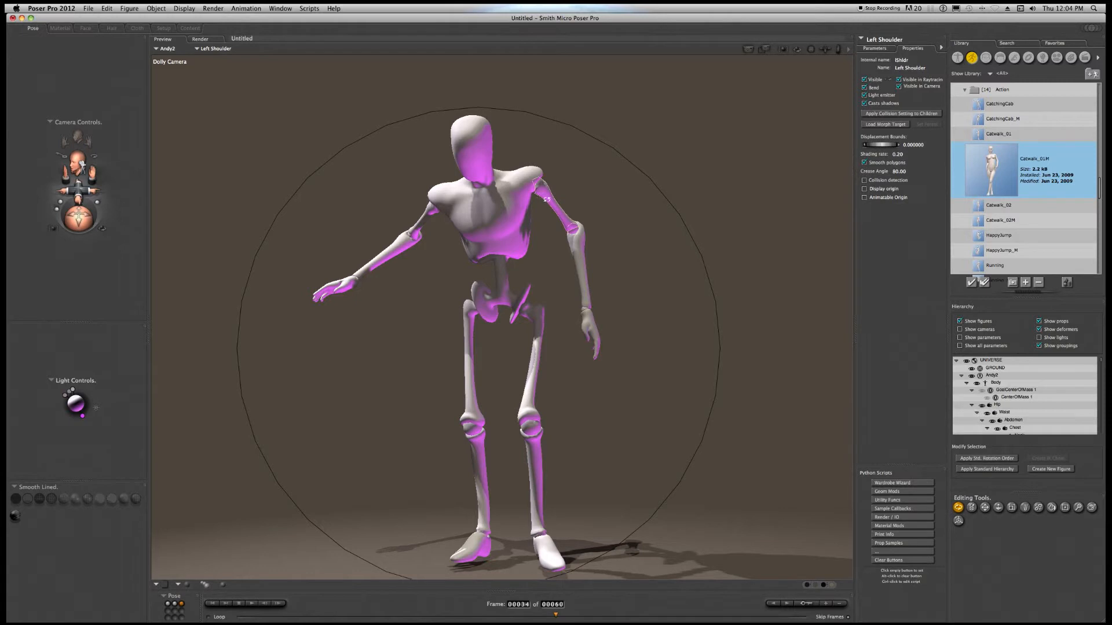
Step: At frame 34, swing the left forearm outward from the body and display its transform parameters
{"action": "key", "text": "t"}
{"action": "left_click_drag", "start_coordinate": [586, 284], "coordinate": [606, 259]}
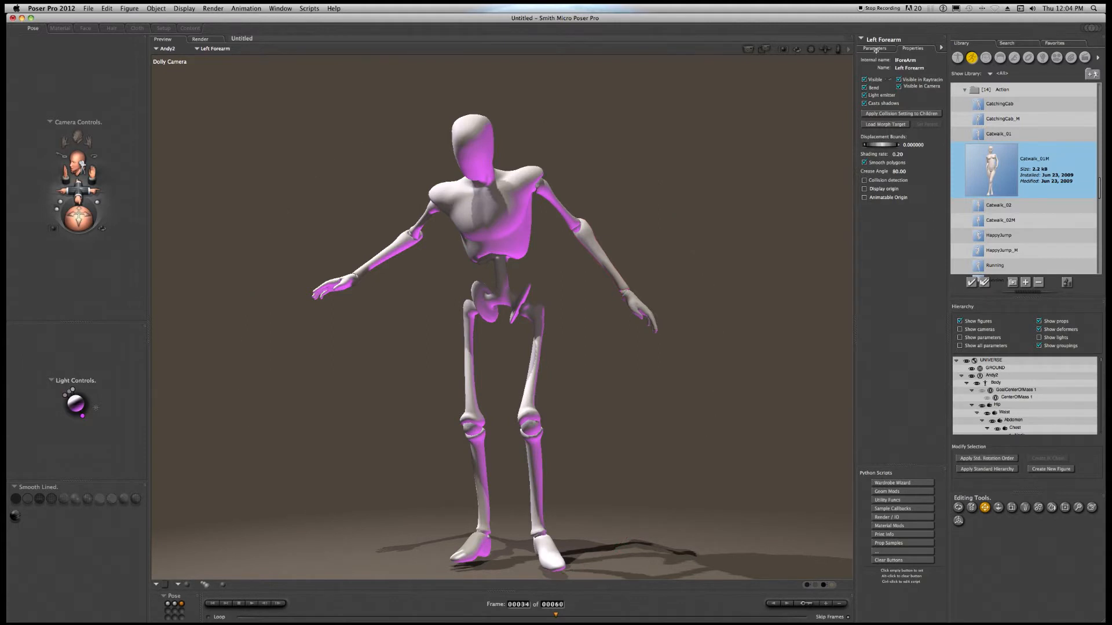
{"action": "left_click", "coordinate": [875, 48]}
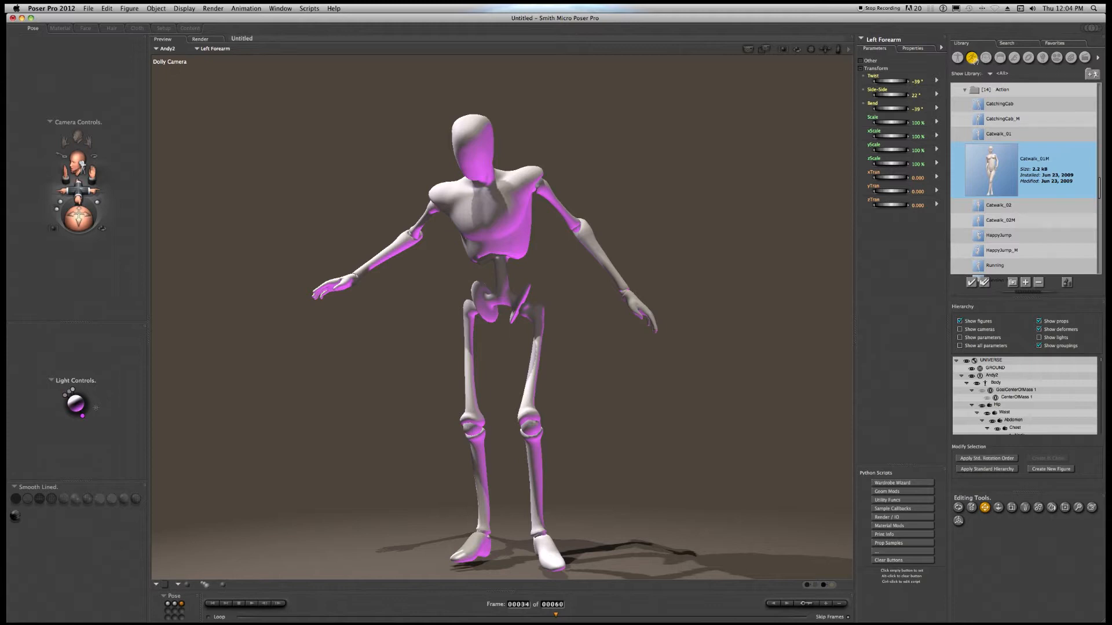
Step: Preview the Catwalk_02M pose and look through the Expressions, Hands and neighbouring library categories
{"action": "left_click", "coordinate": [992, 223]}
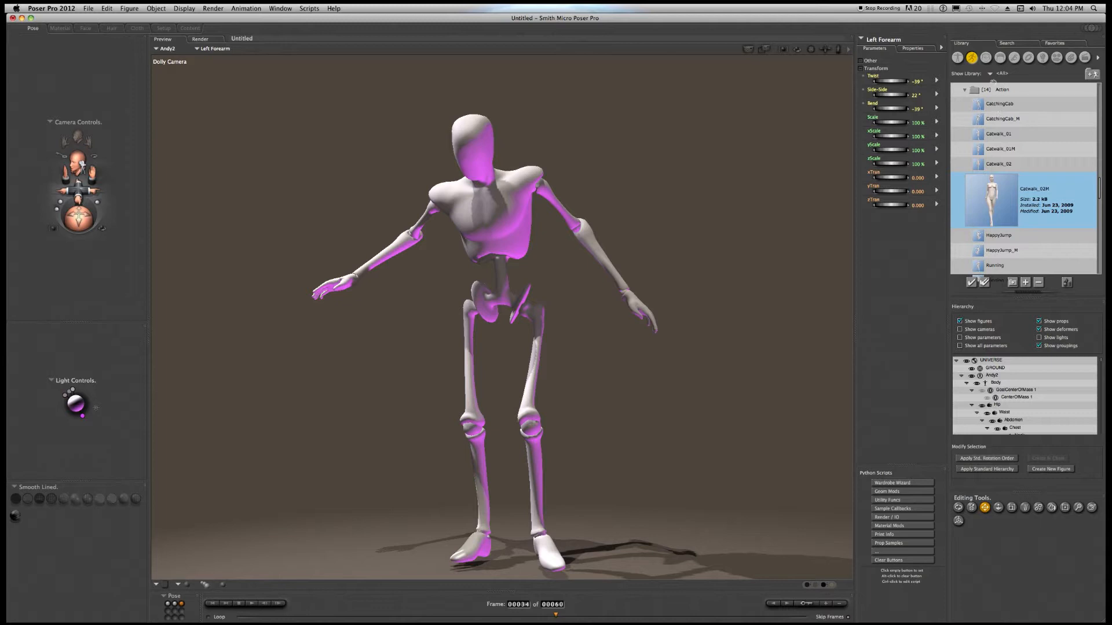
{"action": "left_click", "coordinate": [986, 58]}
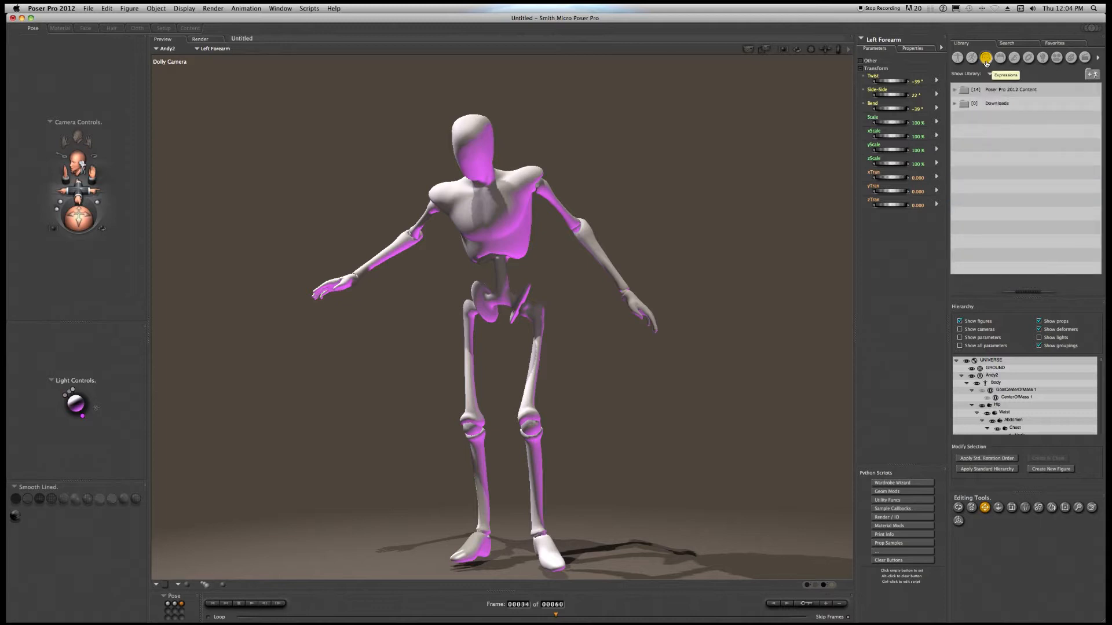
{"action": "left_click", "coordinate": [954, 90]}
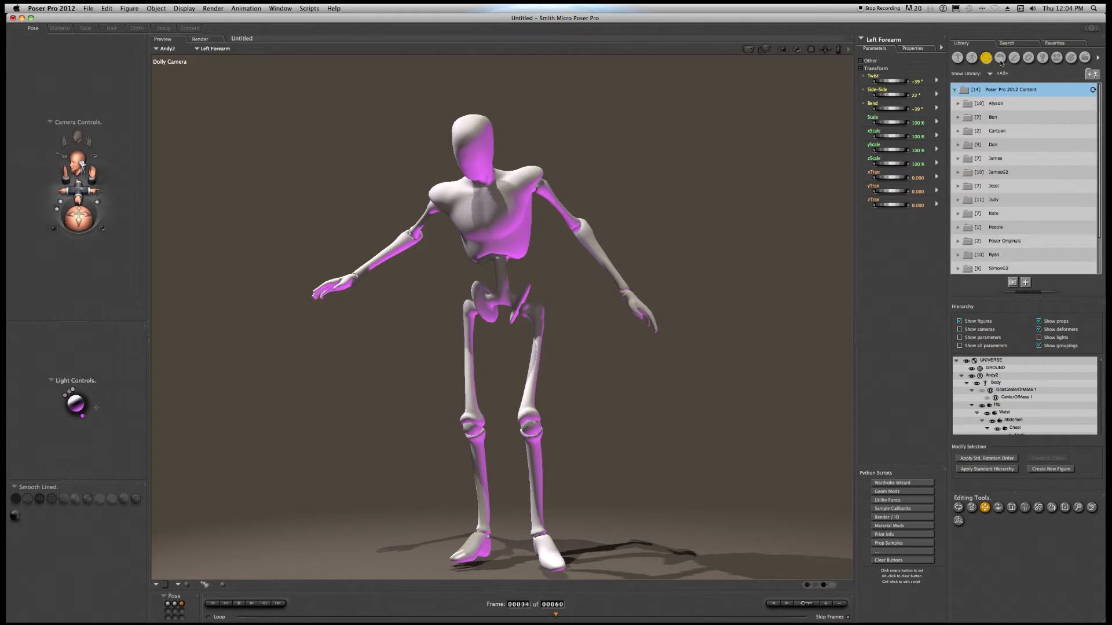
{"action": "left_click", "coordinate": [999, 59]}
{"action": "left_click", "coordinate": [1013, 60]}
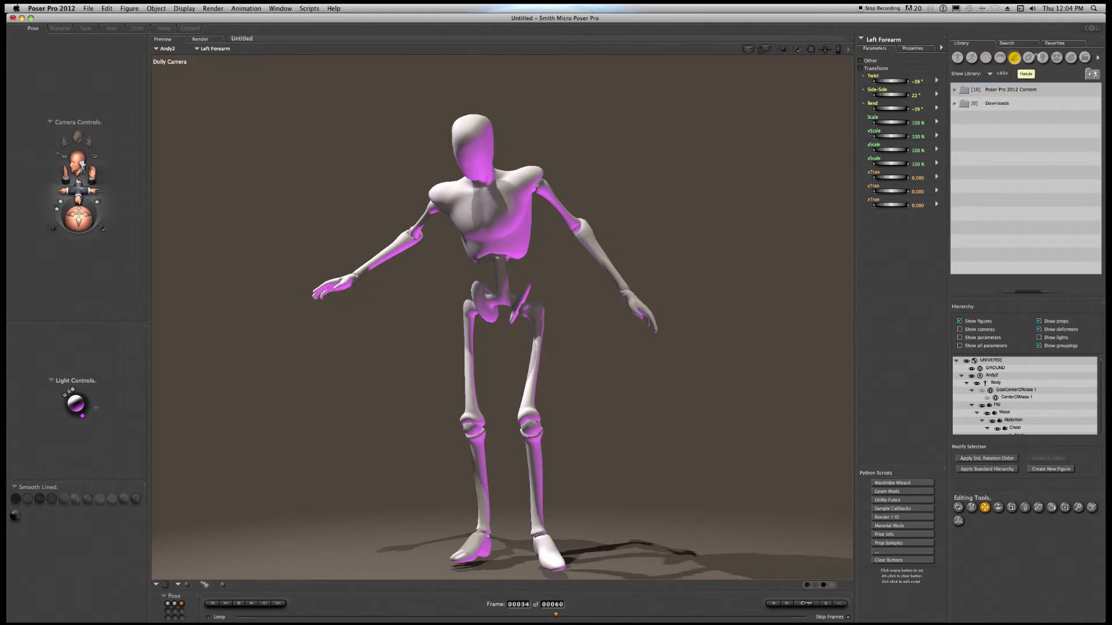
{"action": "left_click", "coordinate": [1031, 59]}
Step: Collapse and re-expand the UNIVERSE branch of the hierarchy, and inspect its Body and Andy2 entries
{"action": "left_click", "coordinate": [956, 360]}
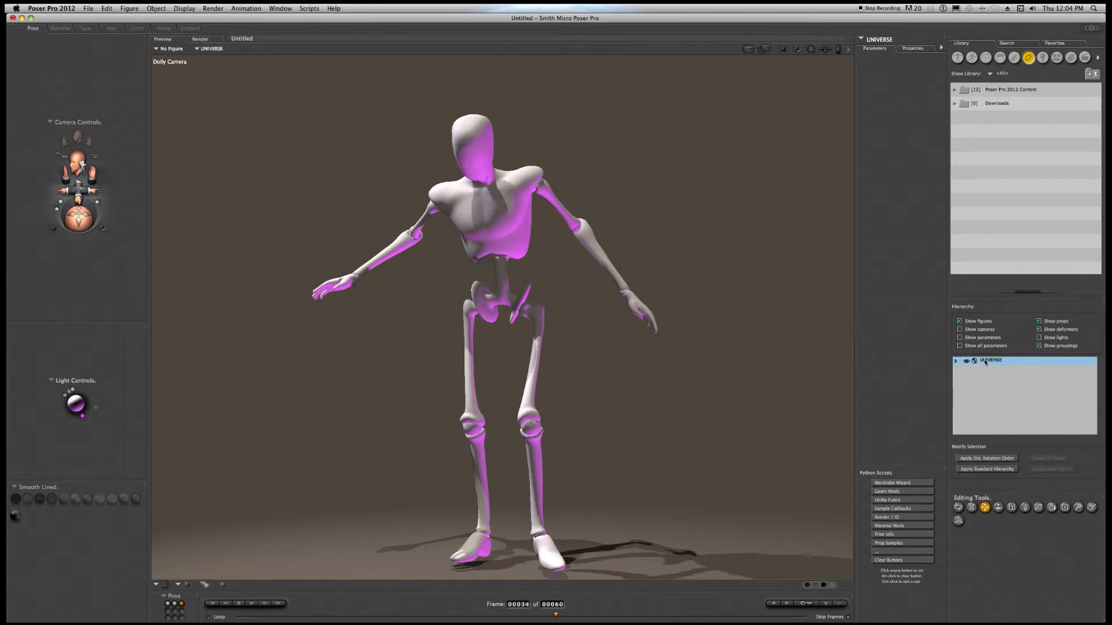
{"action": "left_click", "coordinate": [955, 362]}
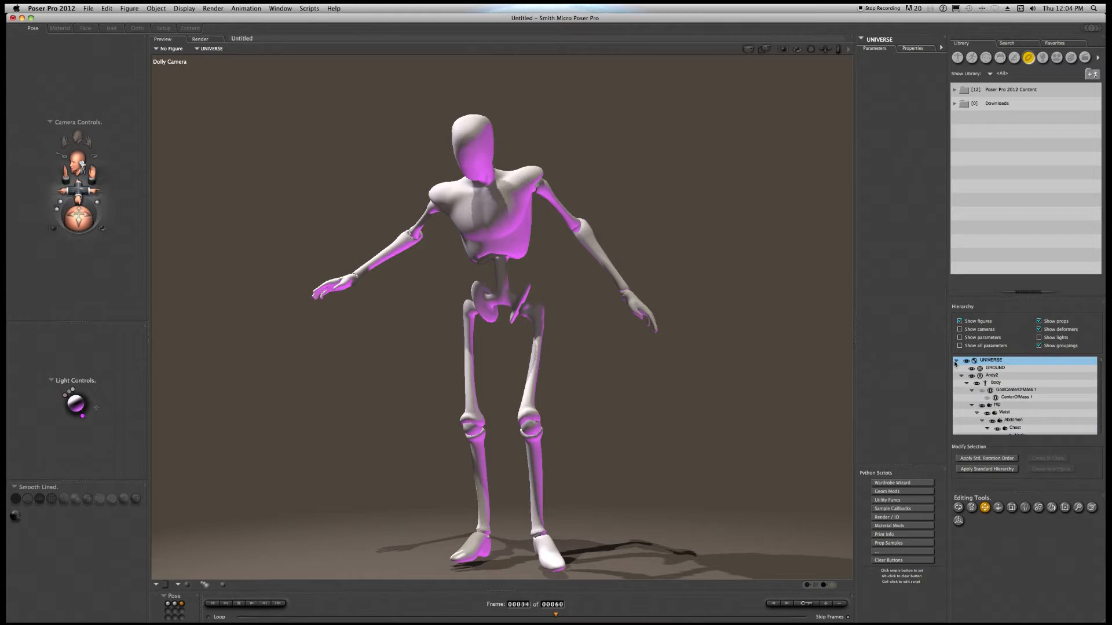
{"action": "left_click", "coordinate": [996, 383]}
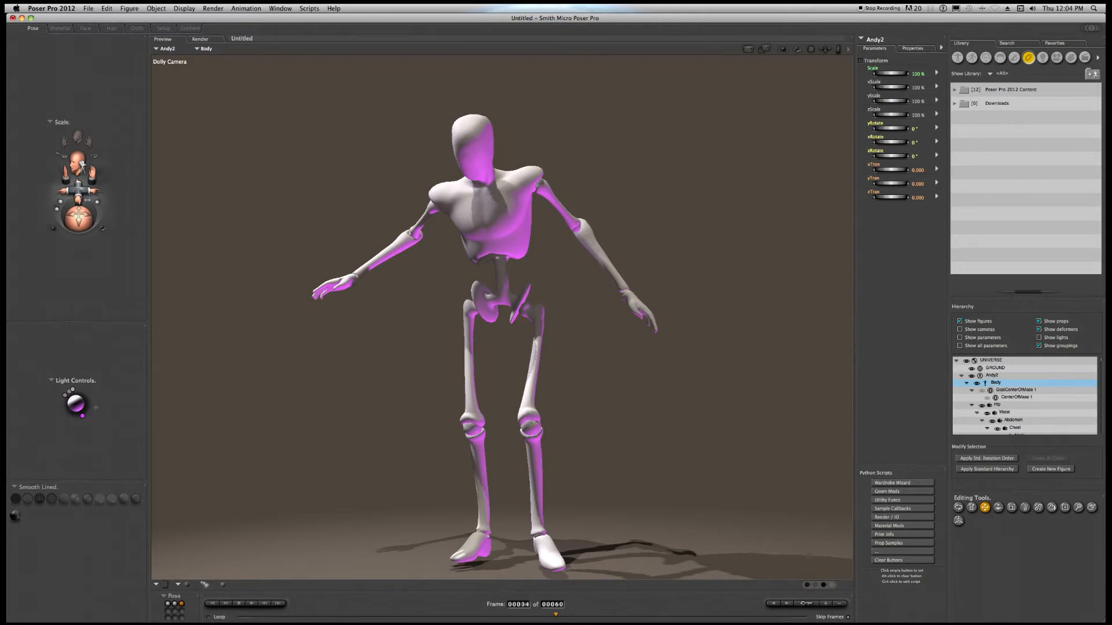
{"action": "left_click", "coordinate": [996, 376]}
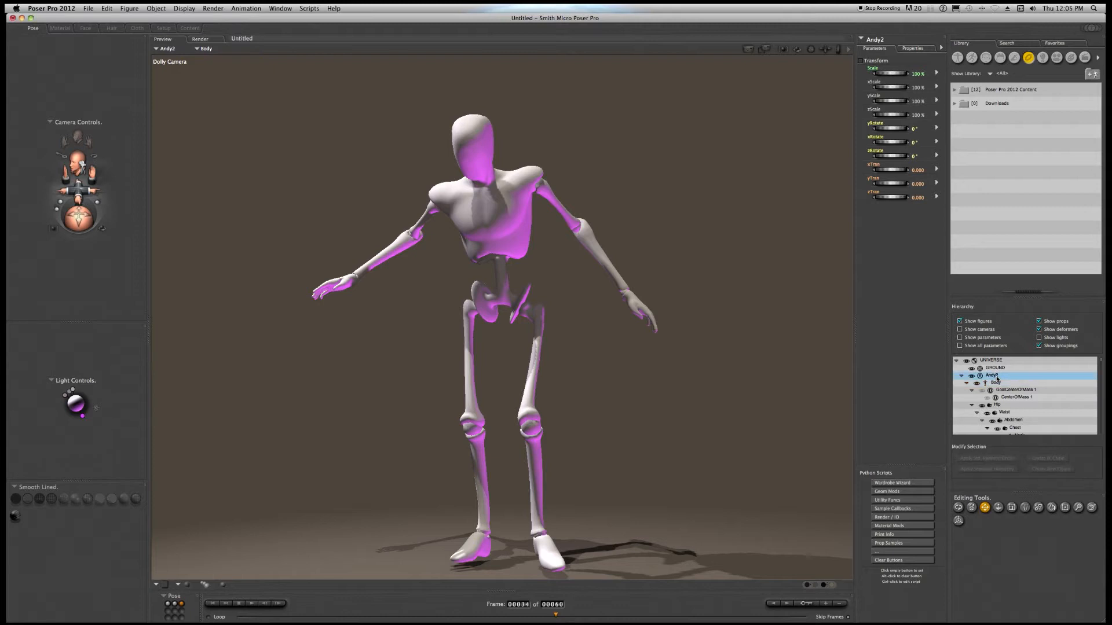
Step: Add two copies of the Don Casual figure from the Don folder of the Figures library to the scene
{"action": "left_click", "coordinate": [971, 58]}
{"action": "left_click", "coordinate": [957, 57]}
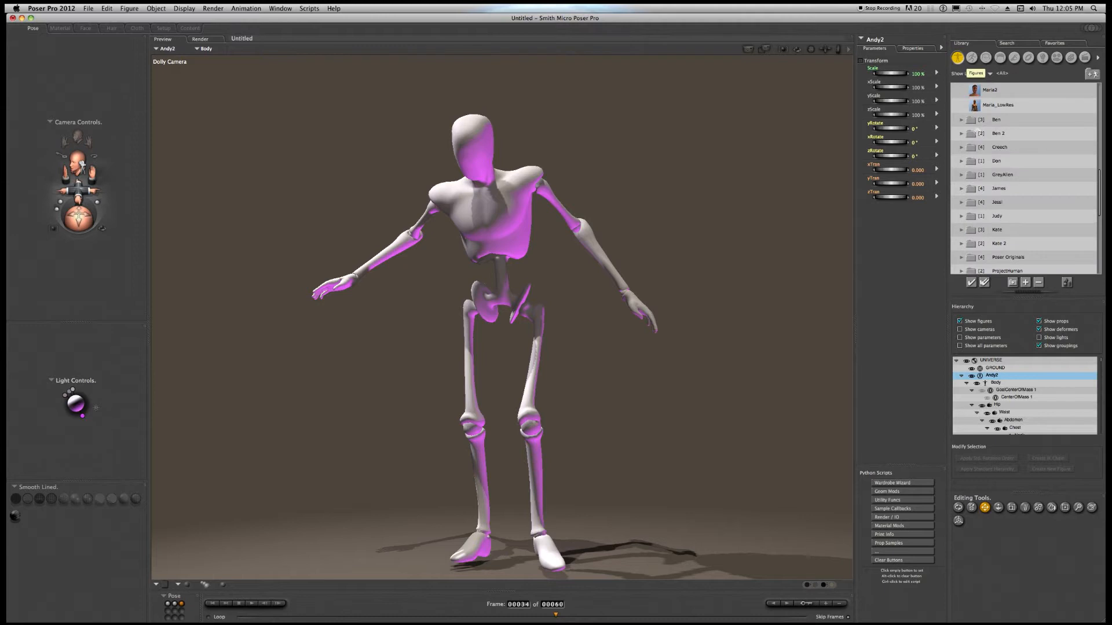
{"action": "left_click", "coordinate": [961, 147]}
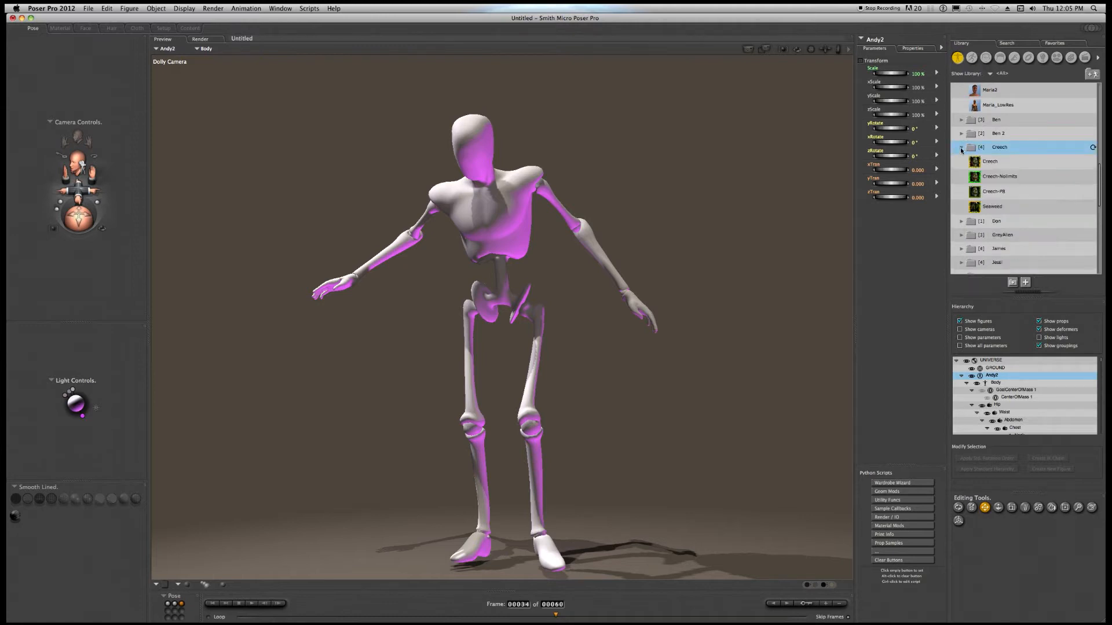
{"action": "left_click", "coordinate": [962, 148]}
{"action": "left_click", "coordinate": [961, 161]}
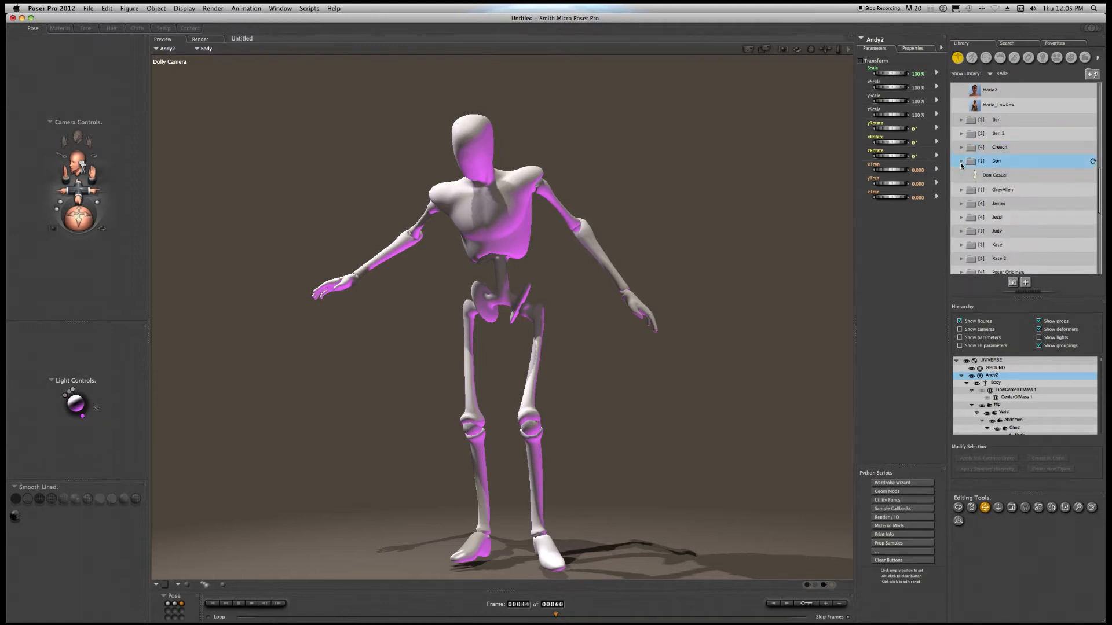
{"action": "left_click", "coordinate": [985, 175]}
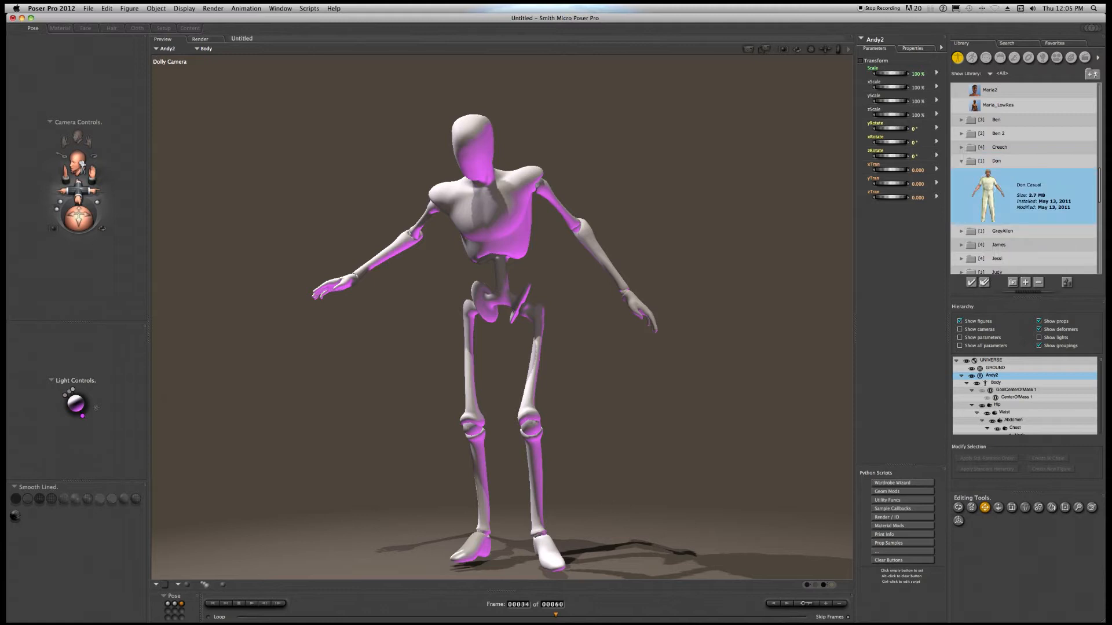
{"action": "double_click", "coordinate": [994, 191]}
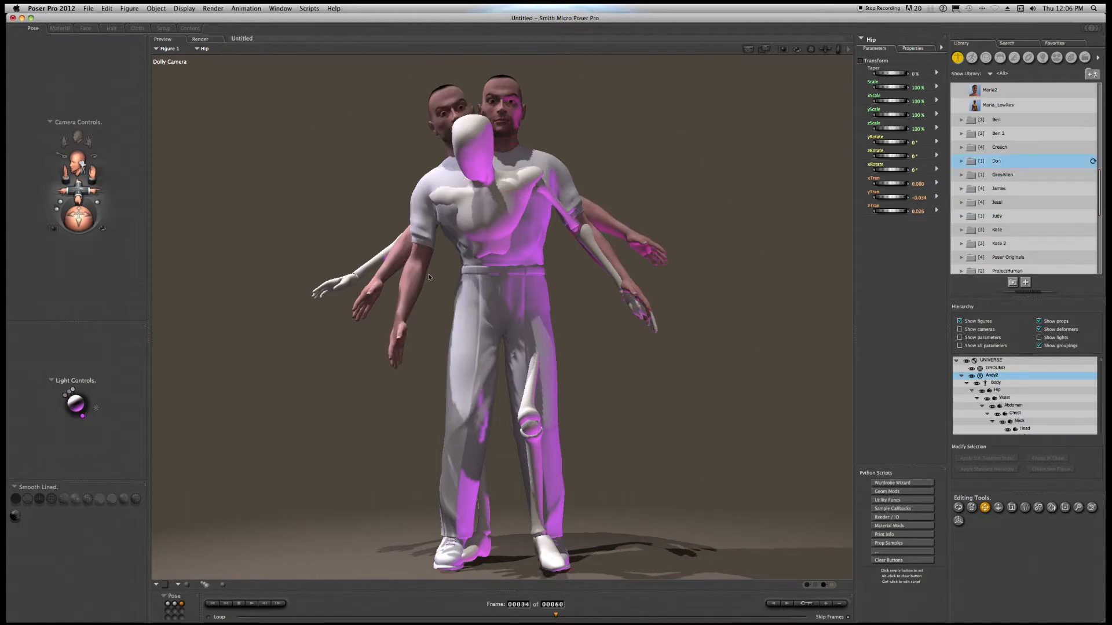
Step: Try to separate the overlapping figures by moving one Don figure to each side of Andy2 and shifting Andy2 slightly
{"action": "left_click", "coordinate": [474, 372]}
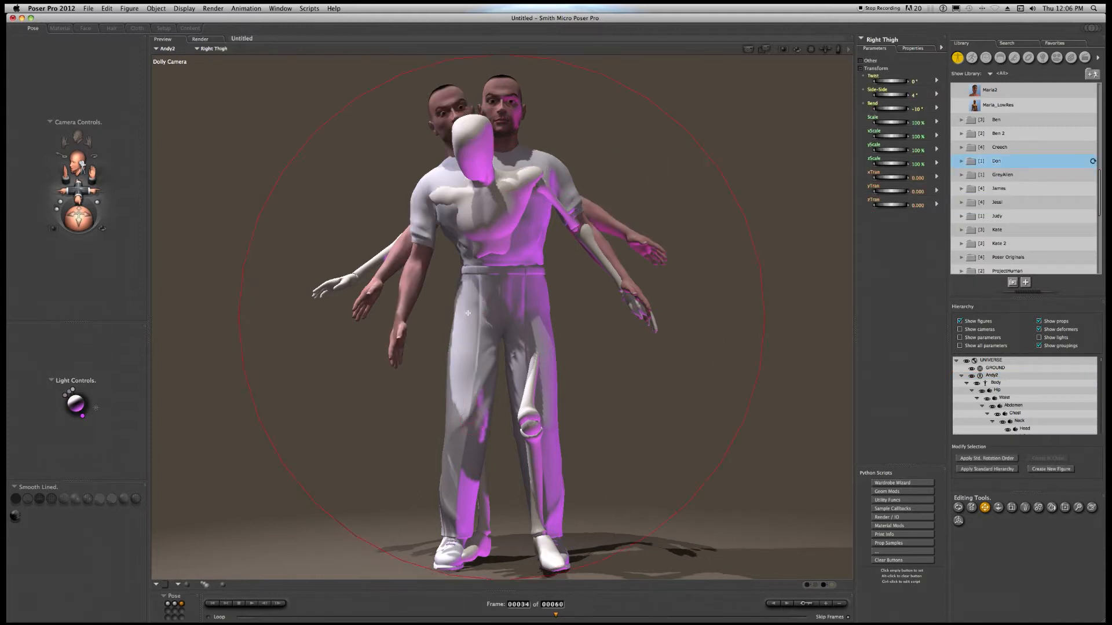
{"action": "left_click", "coordinate": [500, 278]}
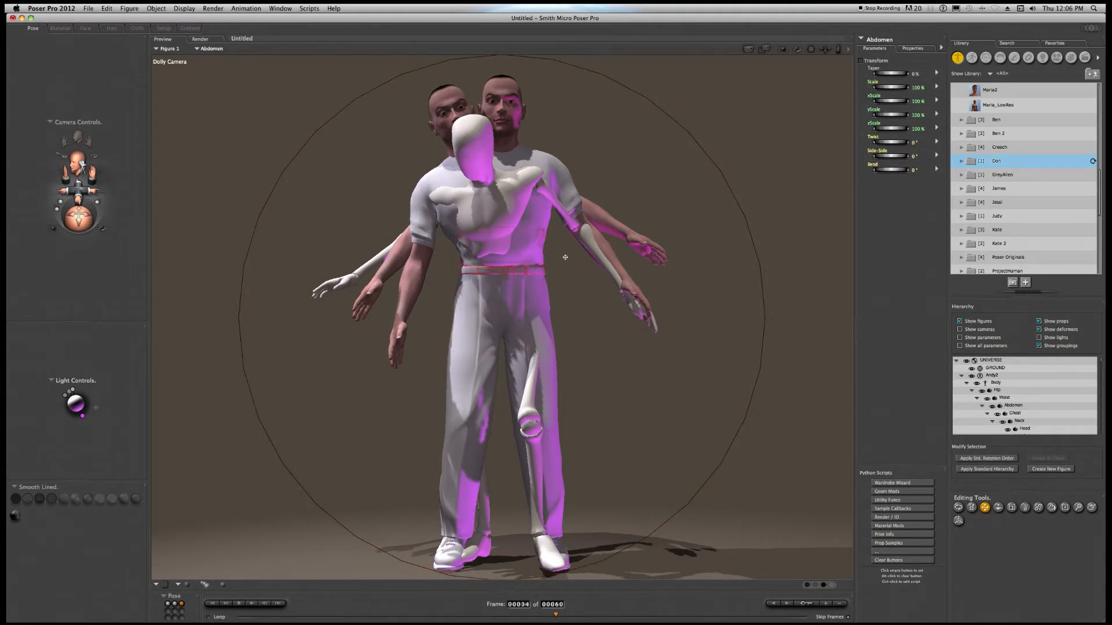
{"action": "left_click_drag", "start_coordinate": [708, 153], "coordinate": [527, 148]}
{"action": "left_click", "coordinate": [530, 148]}
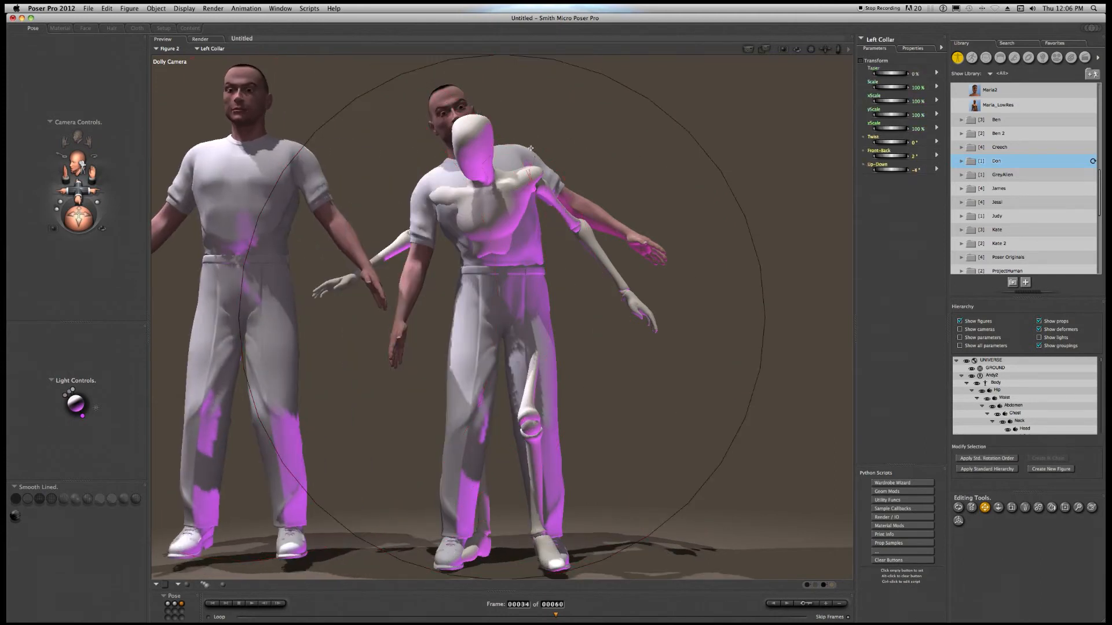
{"action": "left_click_drag", "start_coordinate": [634, 91], "coordinate": [894, 73]}
{"action": "key", "text": "super+z"}
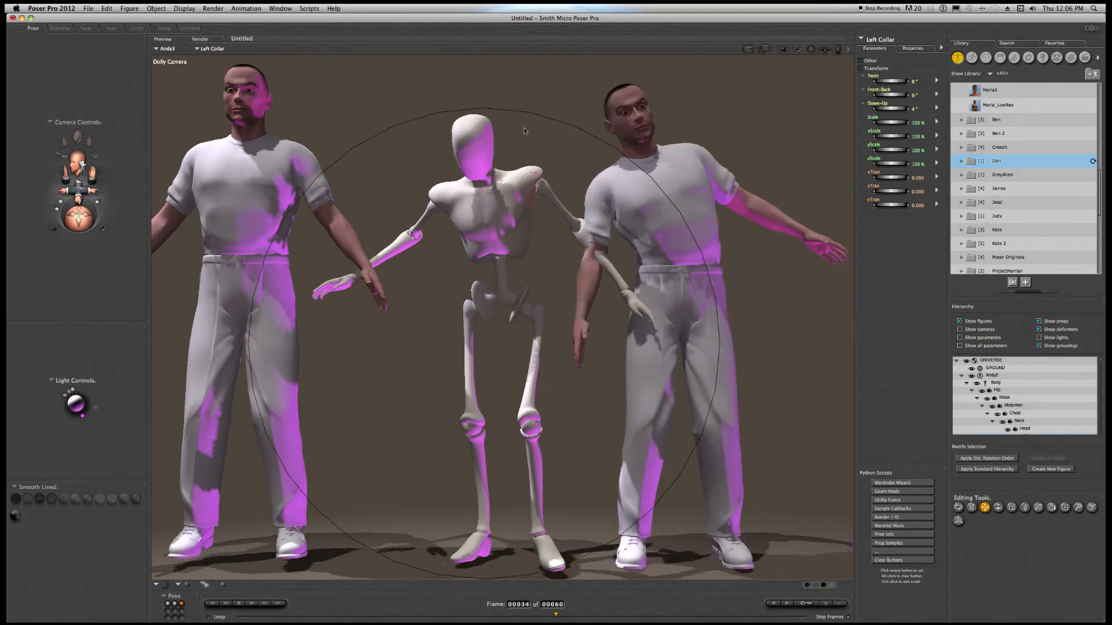
{"action": "left_click_drag", "start_coordinate": [515, 113], "coordinate": [505, 111]}
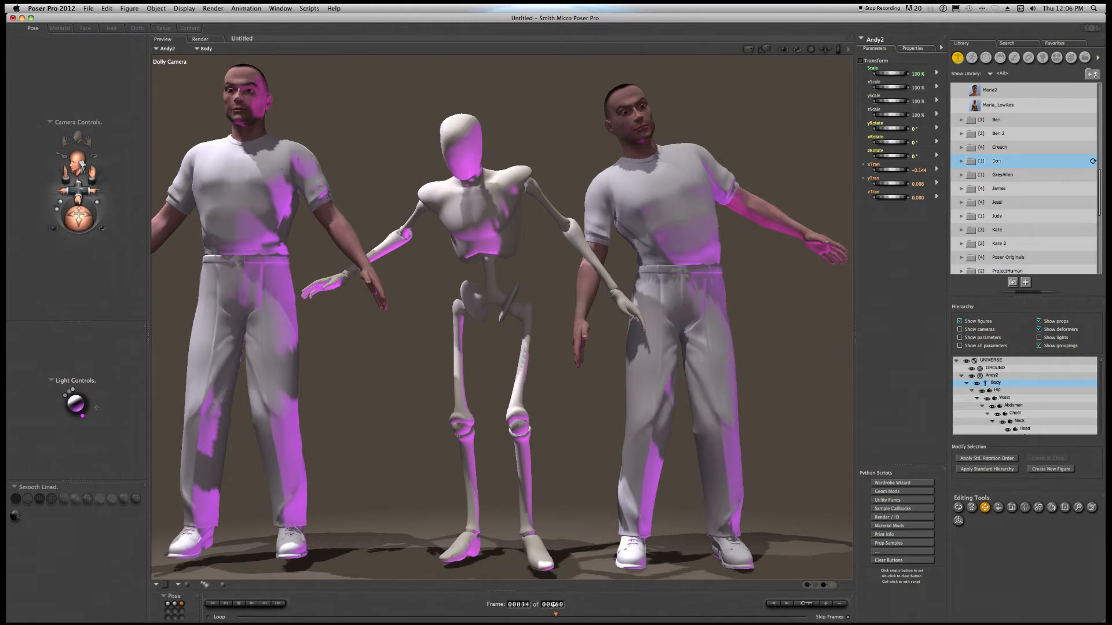
Step: Undo the moves of Andy2 and both Don figures
{"action": "key", "text": "super+z"}
{"action": "key", "text": "super+z"}
{"action": "key", "text": "super+z"}
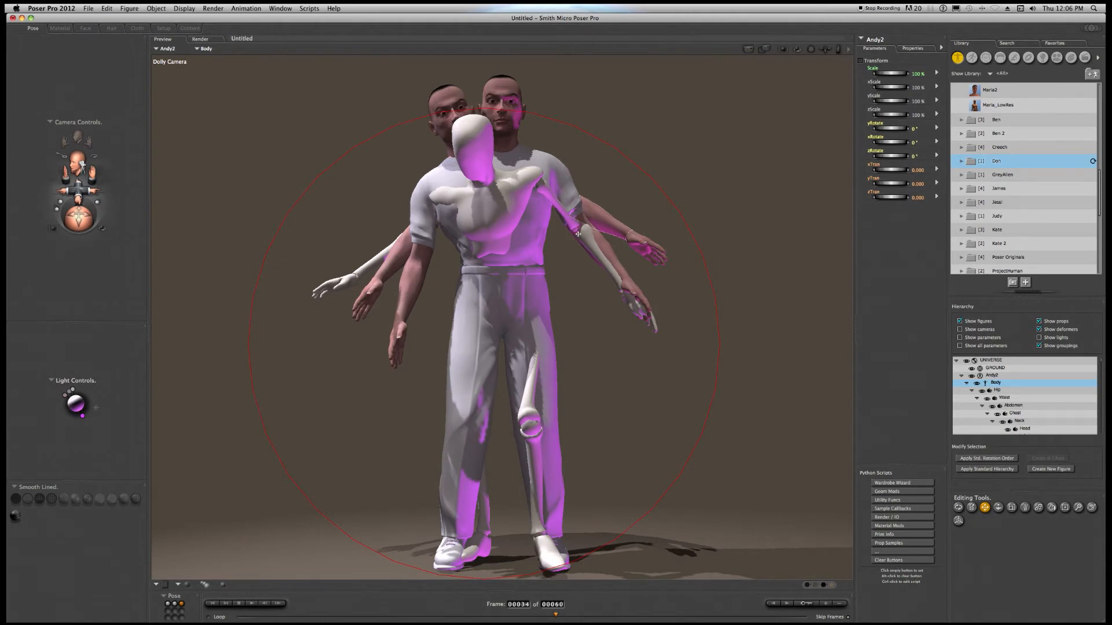
Step: Collapse the Andy2, Figure 1, Figure 2 and GoalCenterOfMass branches in the hierarchy, and select Andy2
{"action": "left_click", "coordinate": [961, 376]}
{"action": "left_click", "coordinate": [962, 383]}
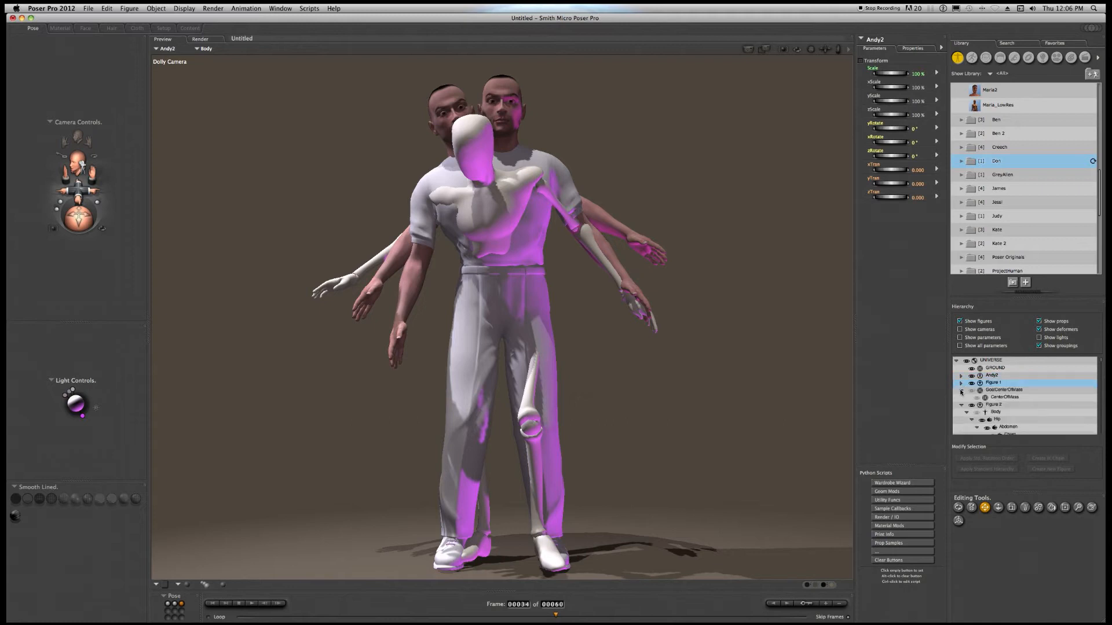
{"action": "left_click", "coordinate": [961, 405]}
{"action": "left_click", "coordinate": [962, 412]}
{"action": "left_click", "coordinate": [989, 405]}
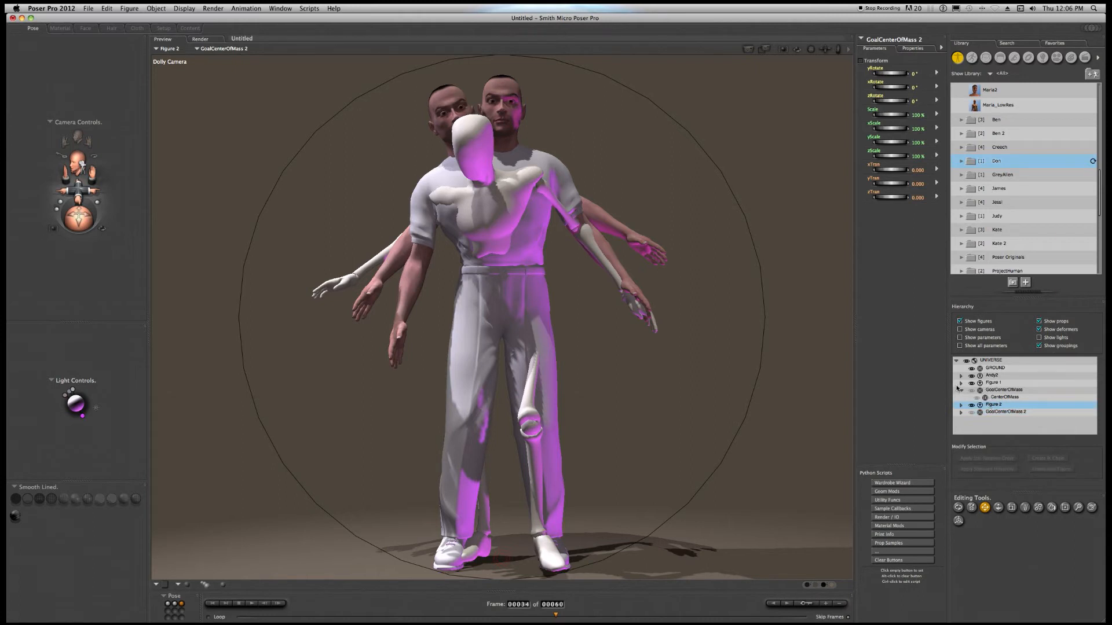
{"action": "left_click", "coordinate": [962, 390]}
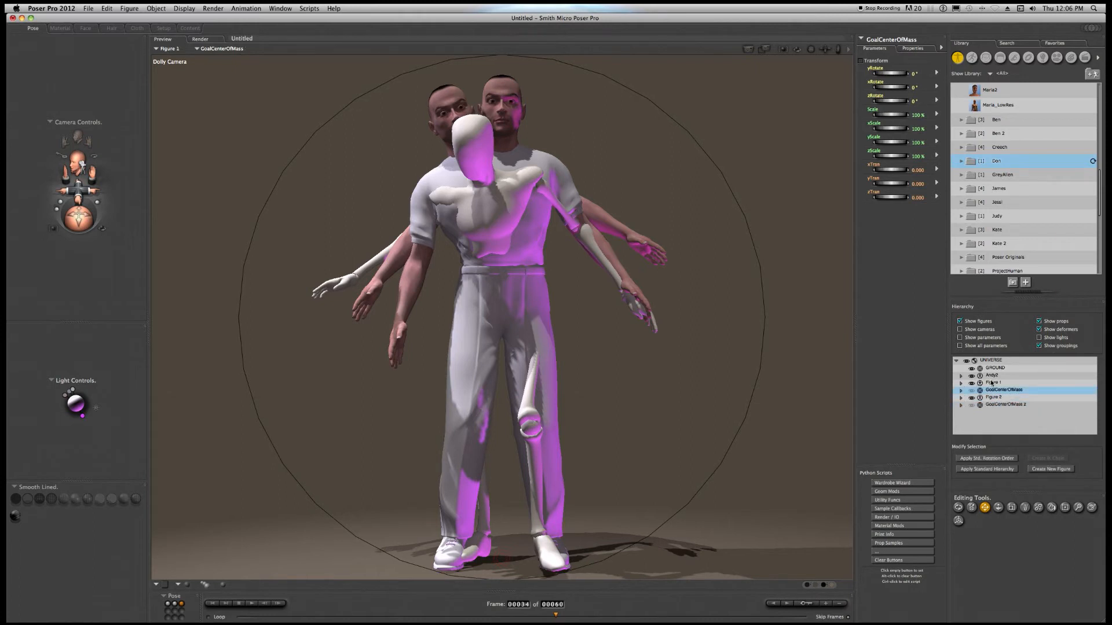
{"action": "left_click", "coordinate": [991, 397]}
{"action": "left_click", "coordinate": [986, 376]}
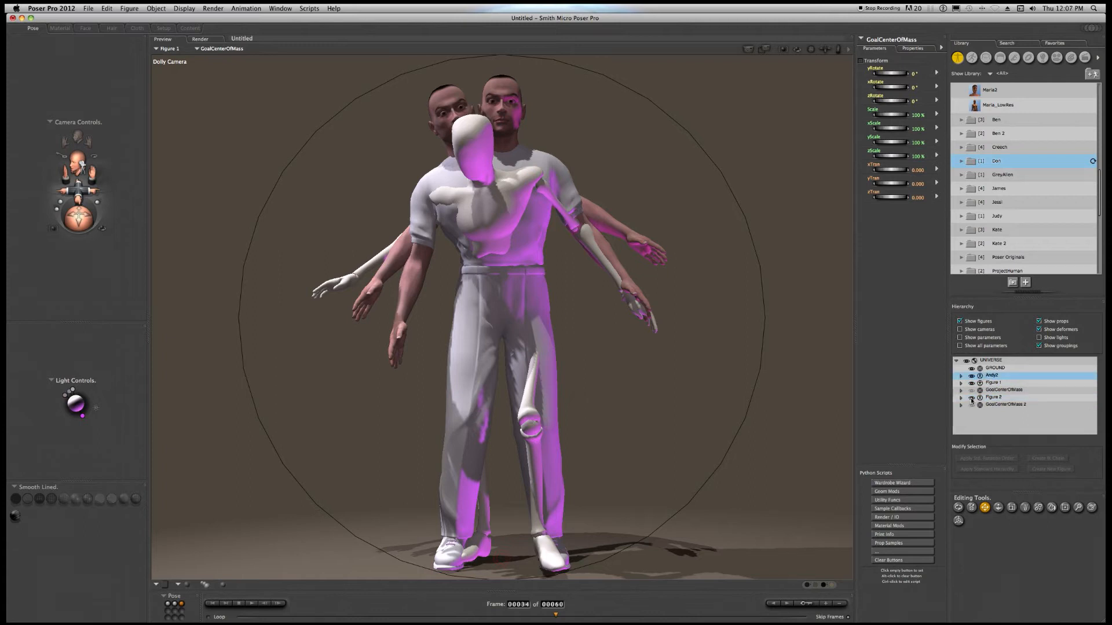
Step: Hide Figure 2 and Figure 1 through the hierarchy, and make both figures visible again
{"action": "left_click", "coordinate": [972, 398]}
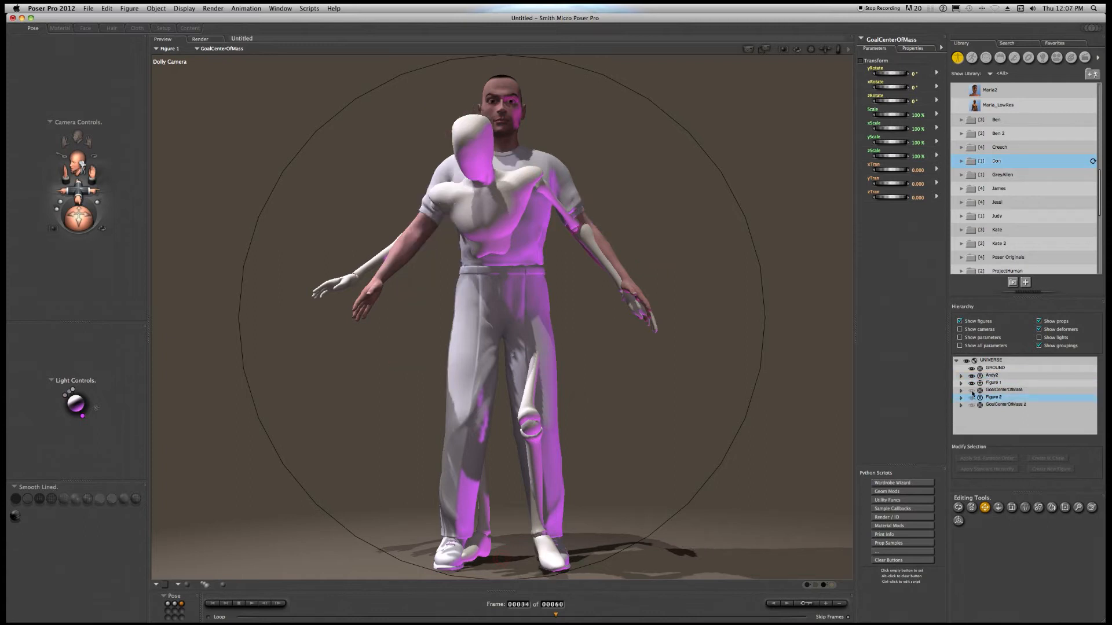
{"action": "left_click", "coordinate": [972, 384]}
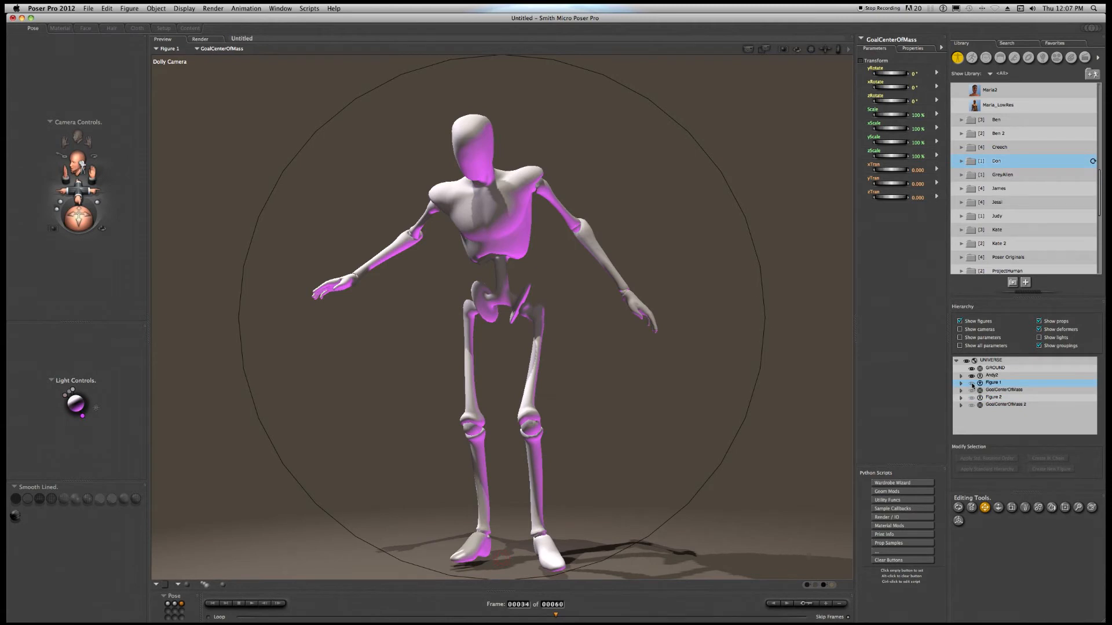
{"action": "left_click", "coordinate": [972, 384]}
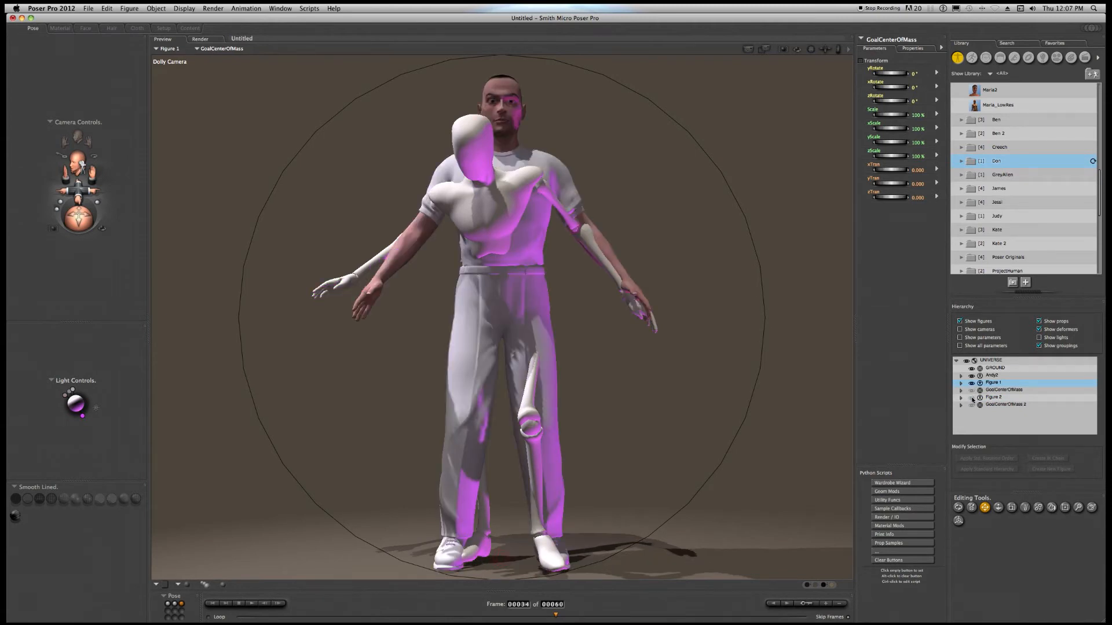
{"action": "left_click", "coordinate": [971, 398]}
Step: Shift Andy2's Body sideways with xTran until it stands clear of the Don figures, and scrub the timeline to frame 43
{"action": "left_click", "coordinate": [989, 377]}
{"action": "left_click", "coordinate": [961, 376]}
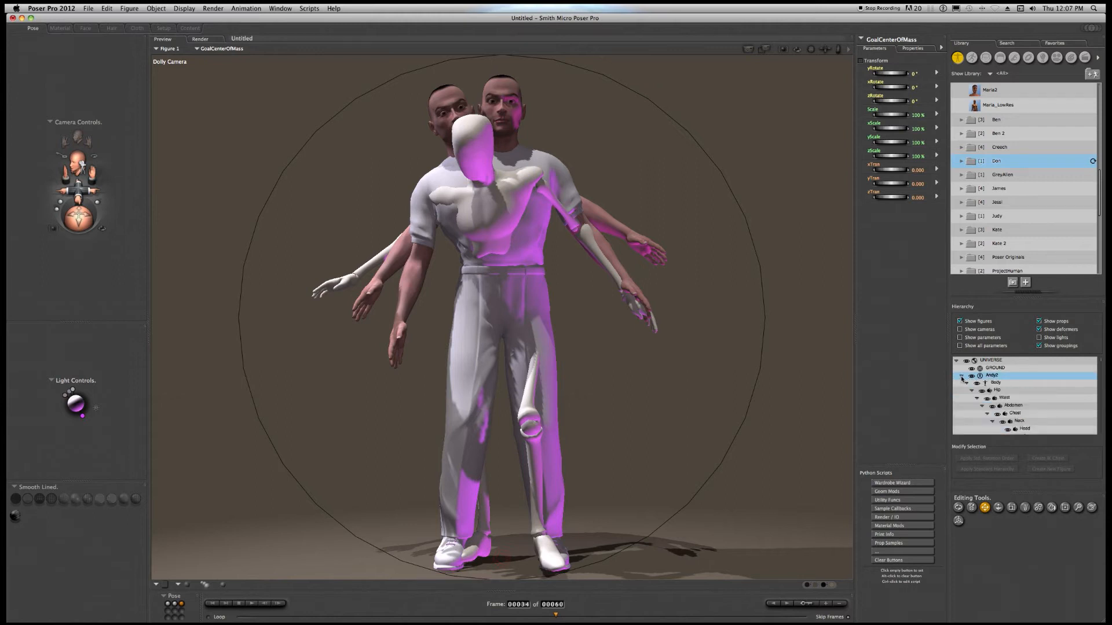
{"action": "left_click", "coordinate": [994, 384]}
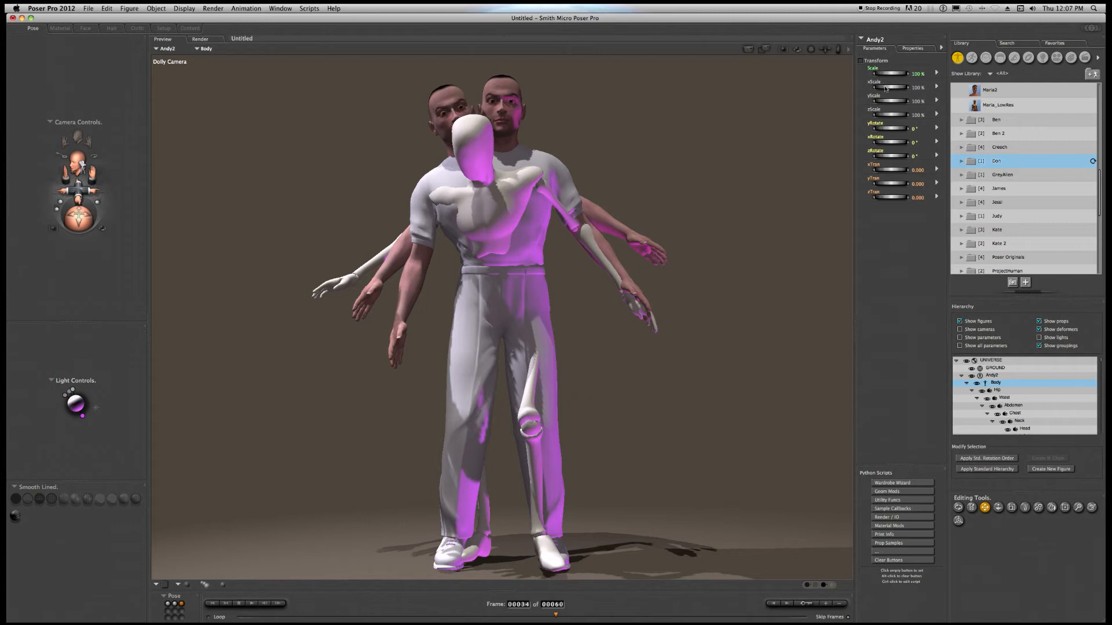
{"action": "left_click_drag", "start_coordinate": [891, 172], "coordinate": [930, 172]}
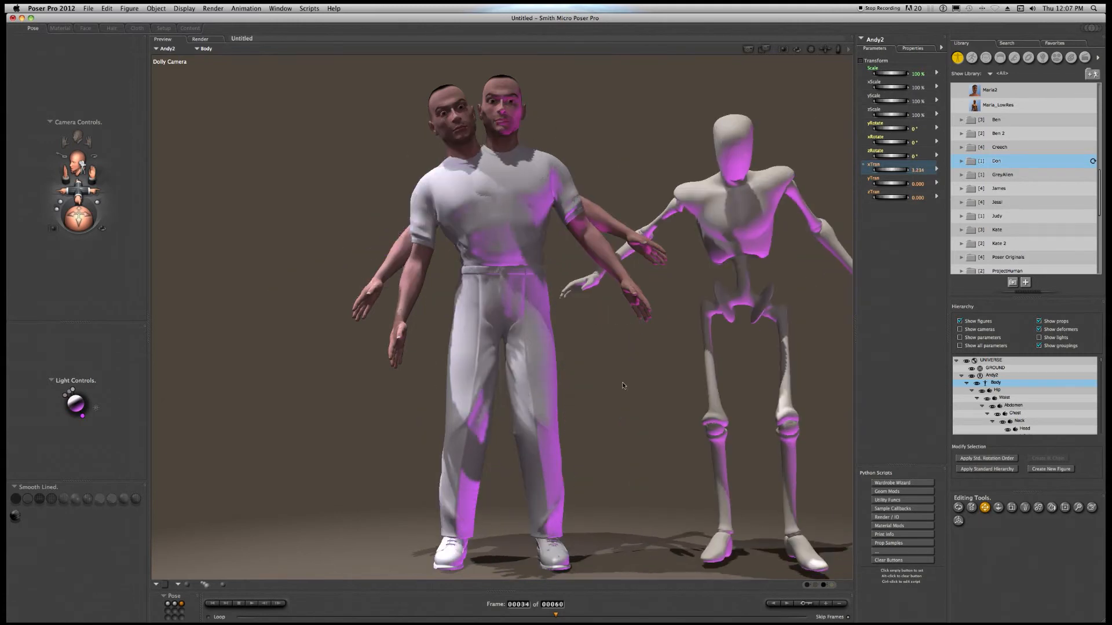
{"action": "left_click_drag", "start_coordinate": [556, 615], "coordinate": [237, 616]}
{"action": "left_click_drag", "start_coordinate": [335, 615], "coordinate": [644, 615]}
Step: At frame 43, swing Figure 2's chest sideways toward Figure 1's upper body
{"action": "left_click", "coordinate": [464, 174]}
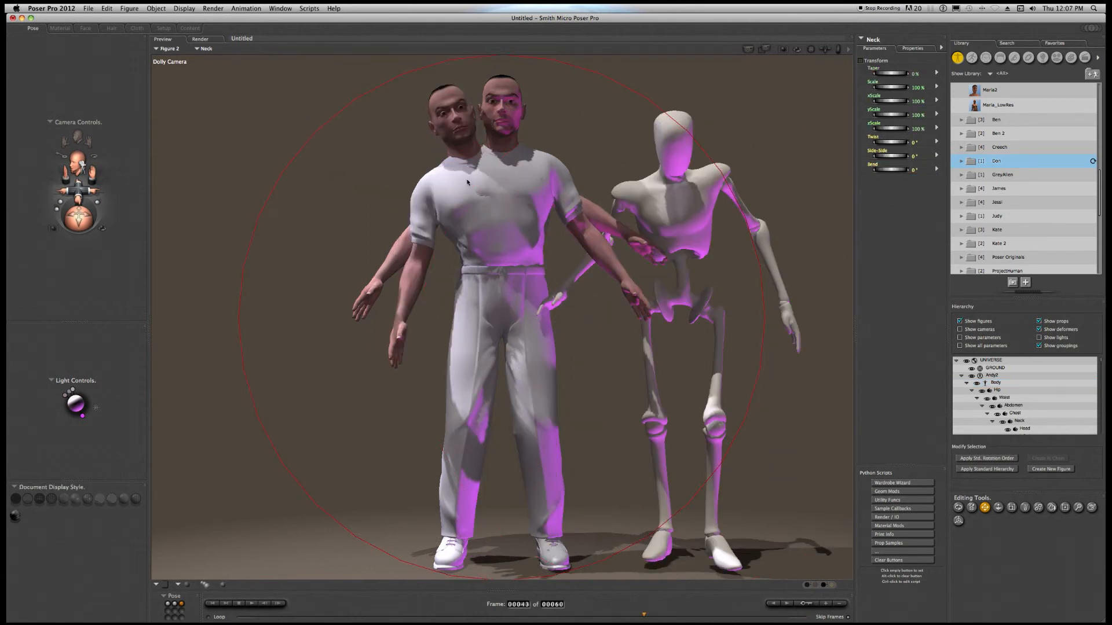
{"action": "left_click", "coordinate": [451, 197]}
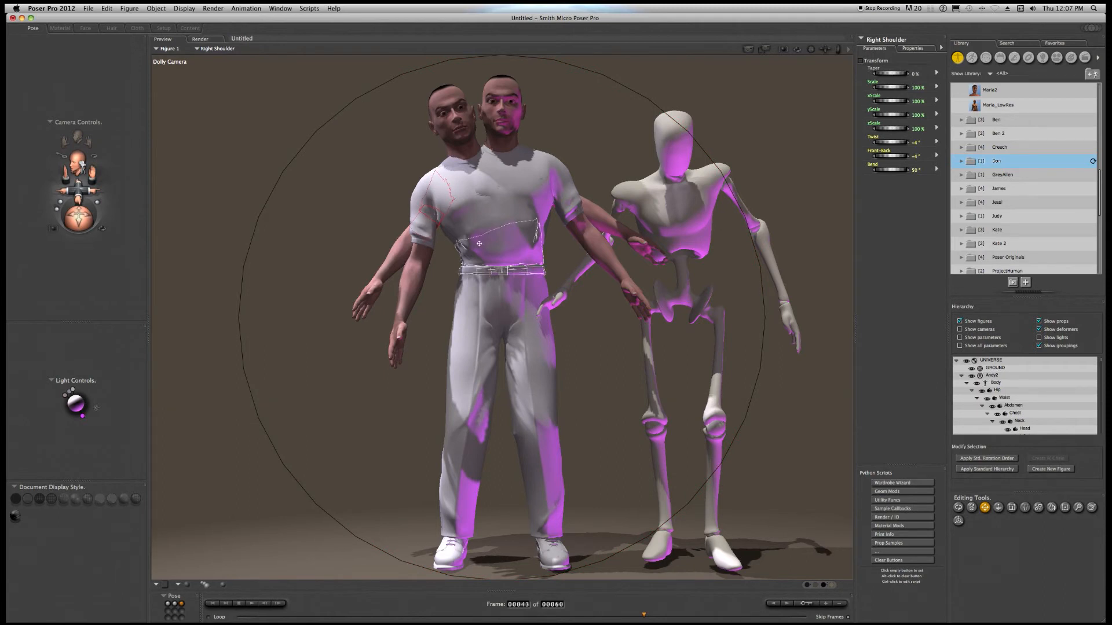
{"action": "left_click", "coordinate": [482, 214]}
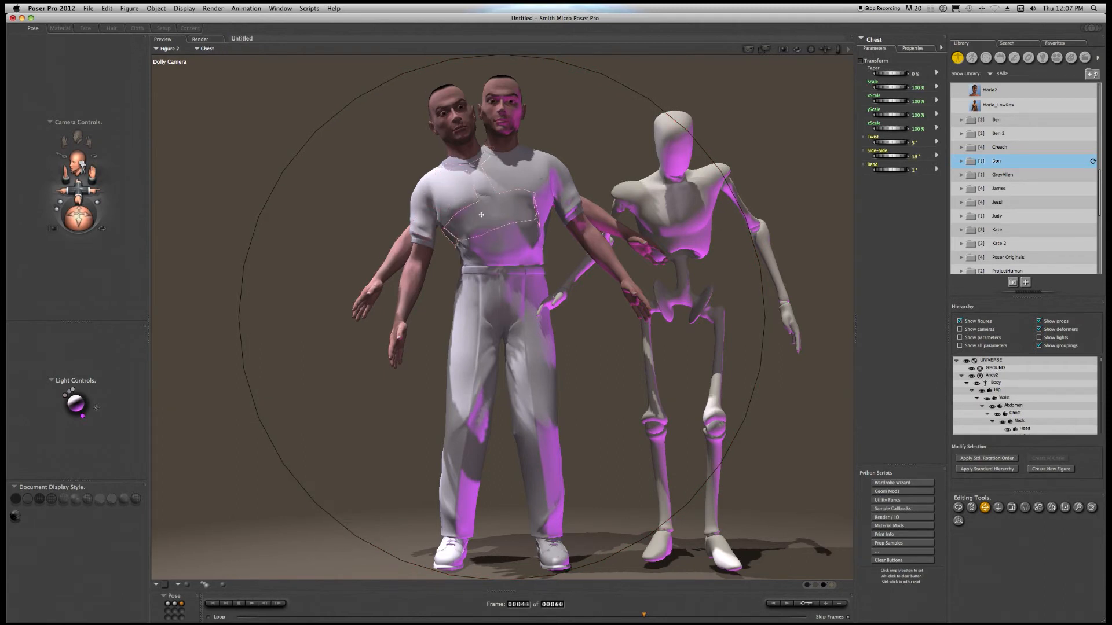
{"action": "left_click_drag", "start_coordinate": [483, 214], "coordinate": [508, 211]}
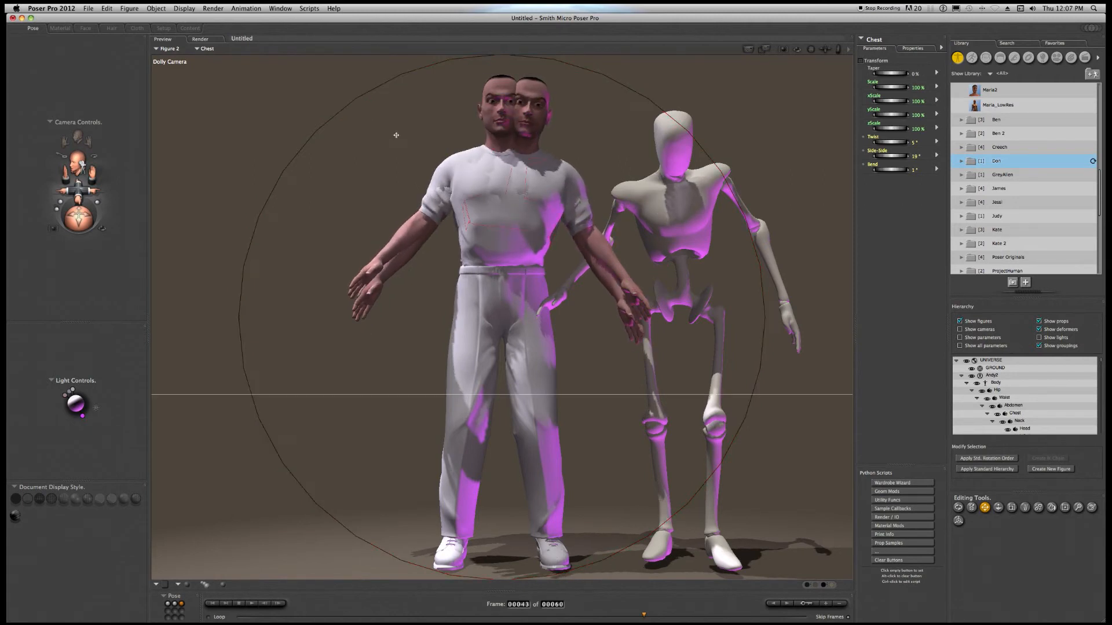
Step: Move Figure 2 sideways until it stands clear of Figure 1
{"action": "key", "text": "Return"}
{"action": "key", "text": "Return"}
{"action": "left_click", "coordinate": [306, 143]}
{"action": "left_click_drag", "start_coordinate": [307, 143], "coordinate": [6, 151]}
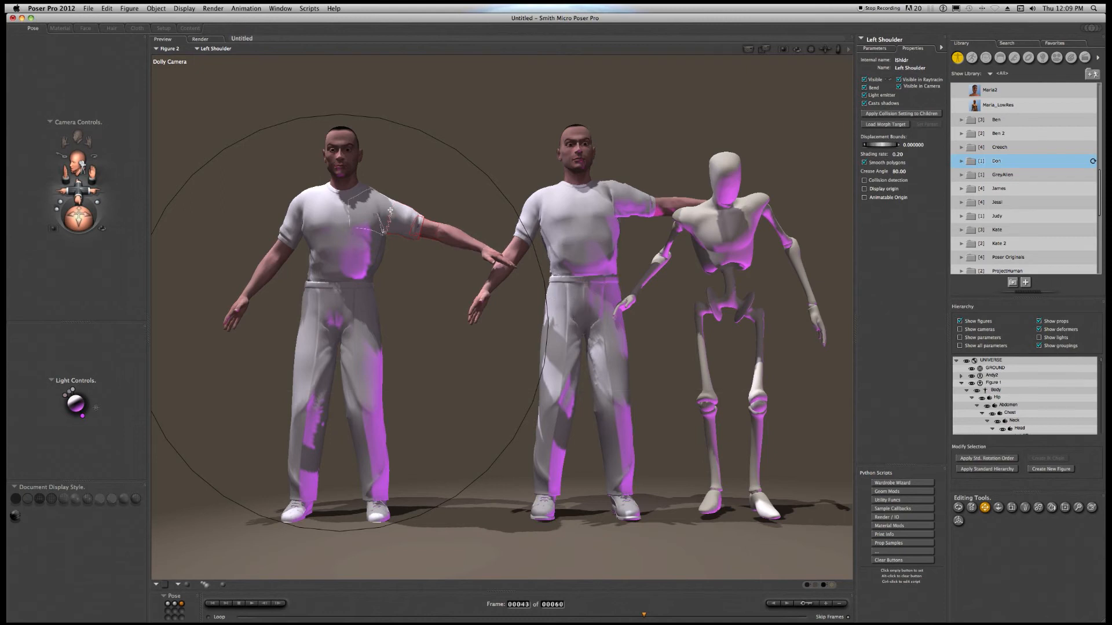
Step: Pull the upper bodies of Figure 2, Figure 1 and Andy2 down toward the floor, bending all three figures far over
{"action": "left_click_drag", "start_coordinate": [389, 213], "coordinate": [529, 307]}
{"action": "left_click_drag", "start_coordinate": [544, 203], "coordinate": [603, 347]}
{"action": "left_click_drag", "start_coordinate": [693, 228], "coordinate": [595, 619]}
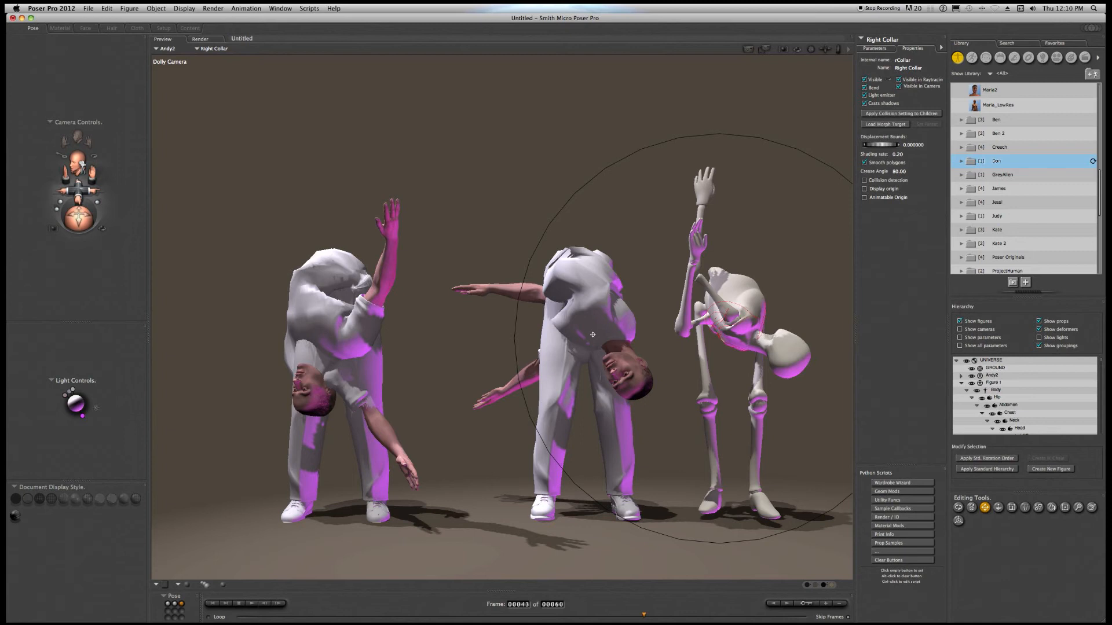
Step: Turn on Use Limits, and pose Figure 2's upper body upright with the right arm outstretched and the left arm lowered
{"action": "left_click", "coordinate": [135, 7]}
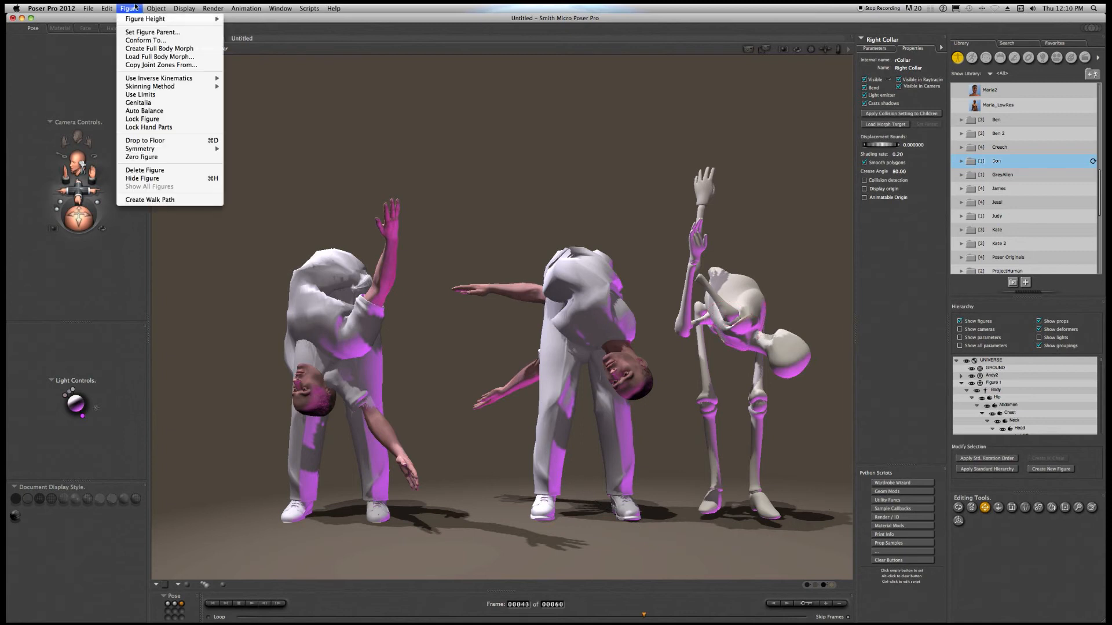
{"action": "left_click", "coordinate": [148, 95]}
{"action": "left_click_drag", "start_coordinate": [302, 284], "coordinate": [371, 238]}
{"action": "left_click_drag", "start_coordinate": [291, 205], "coordinate": [218, 99]}
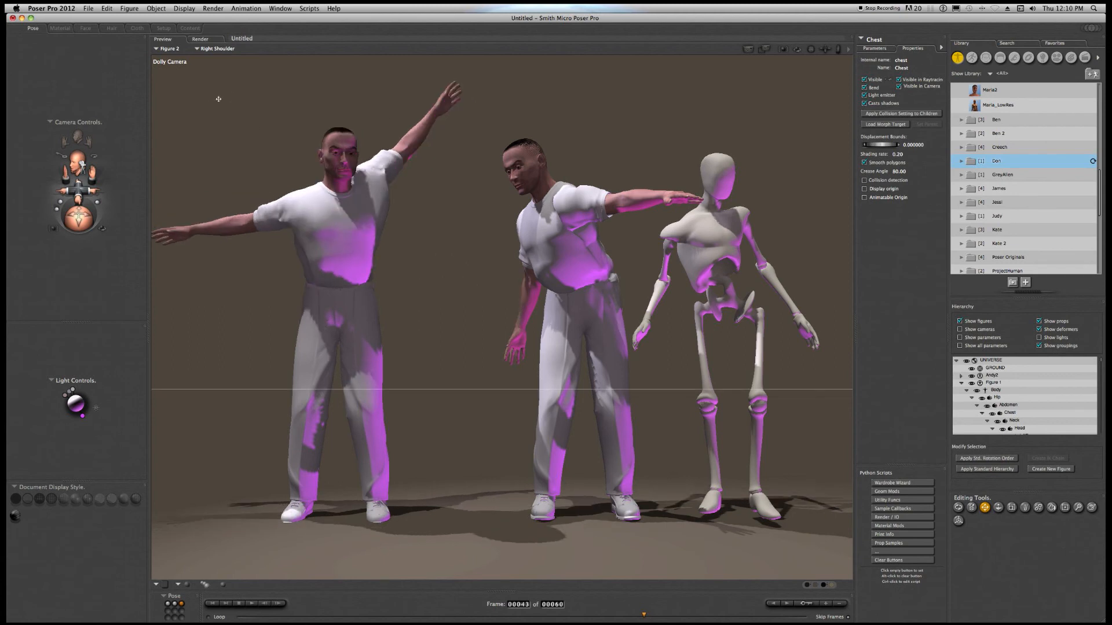
{"action": "left_click_drag", "start_coordinate": [382, 154], "coordinate": [420, 252]}
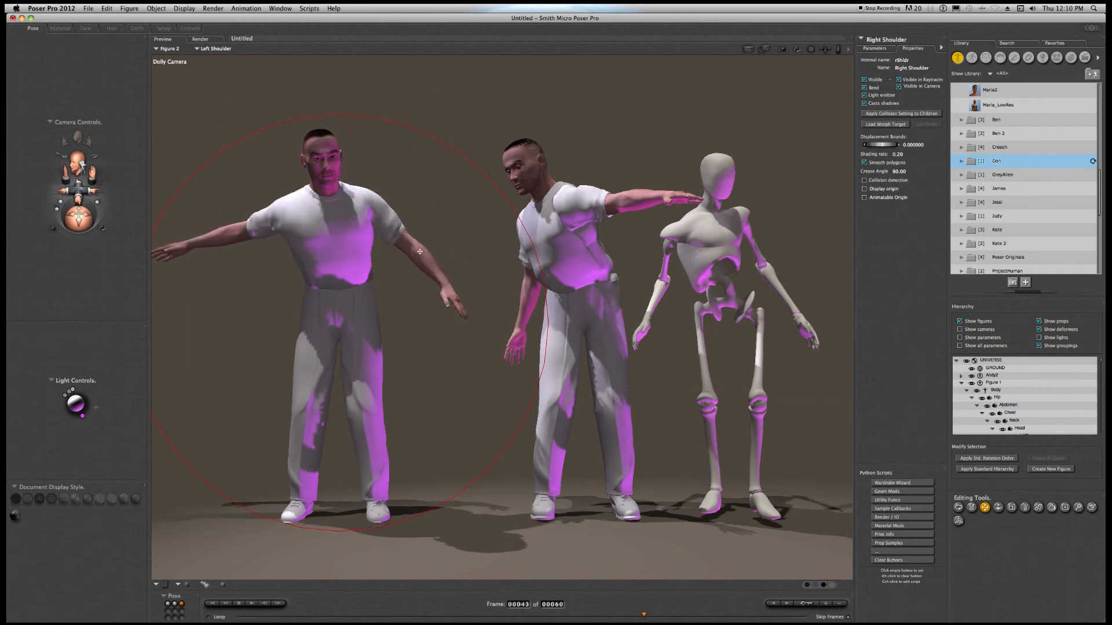
Step: Swing Figure 1's upper body toward Andy2 by its left arm and right collar, leaving the torso upright with both arms spread
{"action": "left_click_drag", "start_coordinate": [614, 199], "coordinate": [657, 184]}
{"action": "left_click_drag", "start_coordinate": [534, 220], "coordinate": [638, 215]}
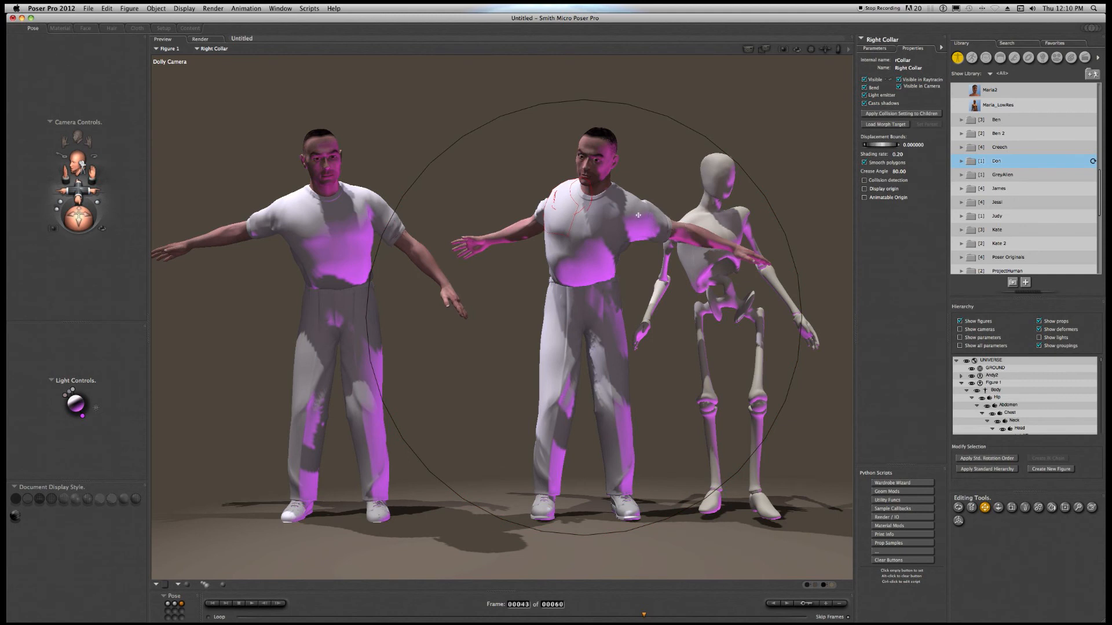